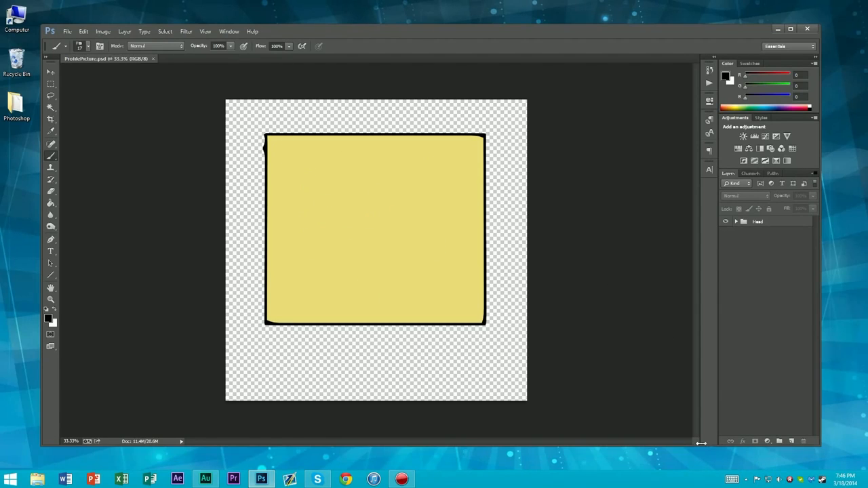
- Add a new layer and draw the outer hair outline with the Pen tool, up the head's left side, over the top and down the right
{"action": "left_click", "coordinate": [789, 441]}
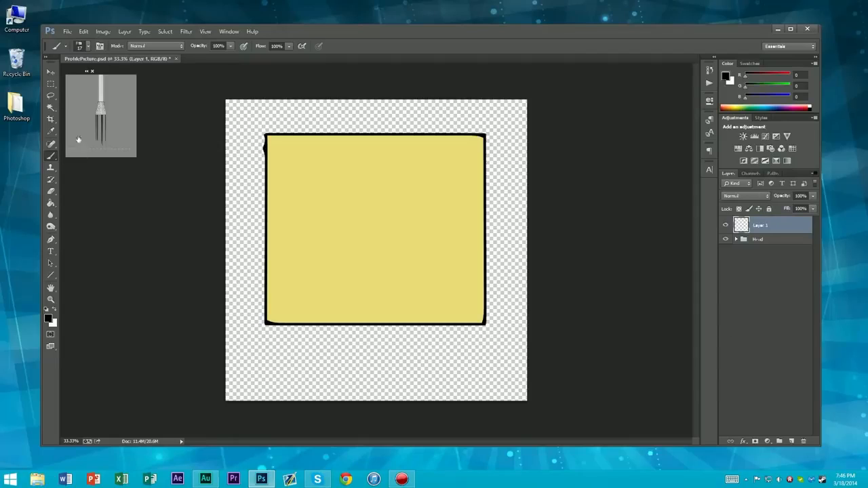
{"action": "key", "text": "p"}
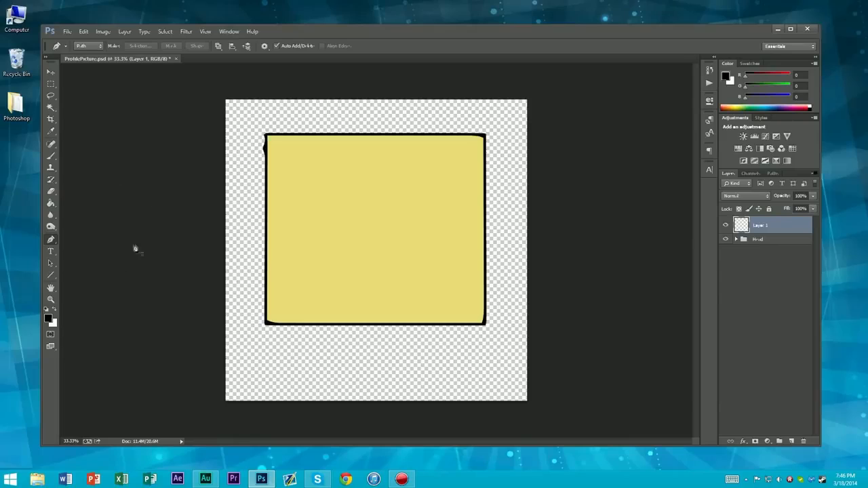
{"action": "left_click", "coordinate": [261, 285]}
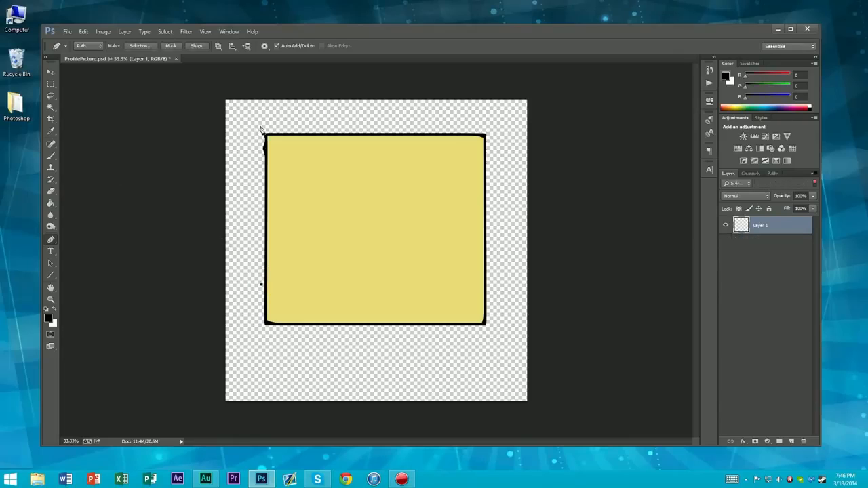
{"action": "left_click_drag", "start_coordinate": [258, 127], "coordinate": [262, 123]}
{"action": "left_click", "coordinate": [371, 121]}
{"action": "left_click_drag", "start_coordinate": [481, 122], "coordinate": [489, 125]}
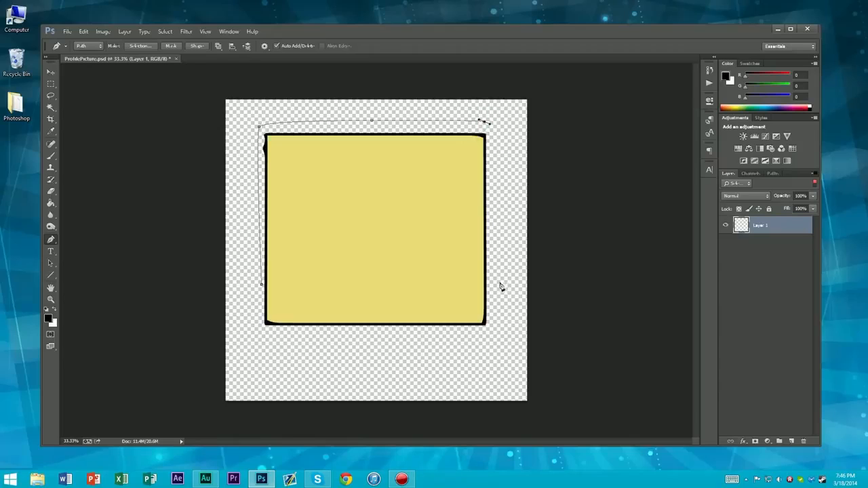
{"action": "left_click", "coordinate": [492, 308]}
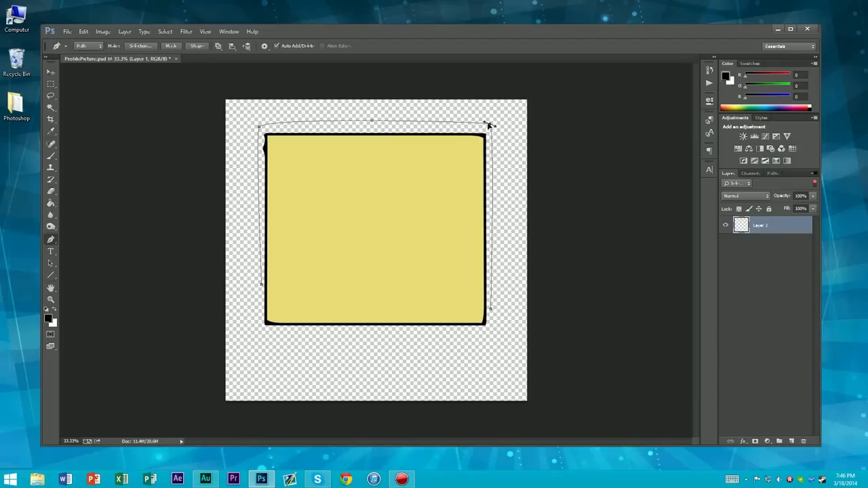
- Continue the path as a zigzag fringe of straight segments across the upper face and close it at the starting point on the left
{"action": "left_click", "coordinate": [491, 310]}
{"action": "left_click", "coordinate": [438, 195]}
{"action": "left_click", "coordinate": [402, 228]}
{"action": "left_click", "coordinate": [361, 193]}
{"action": "left_click", "coordinate": [321, 224]}
{"action": "left_click", "coordinate": [293, 197]}
{"action": "left_click", "coordinate": [261, 284]}
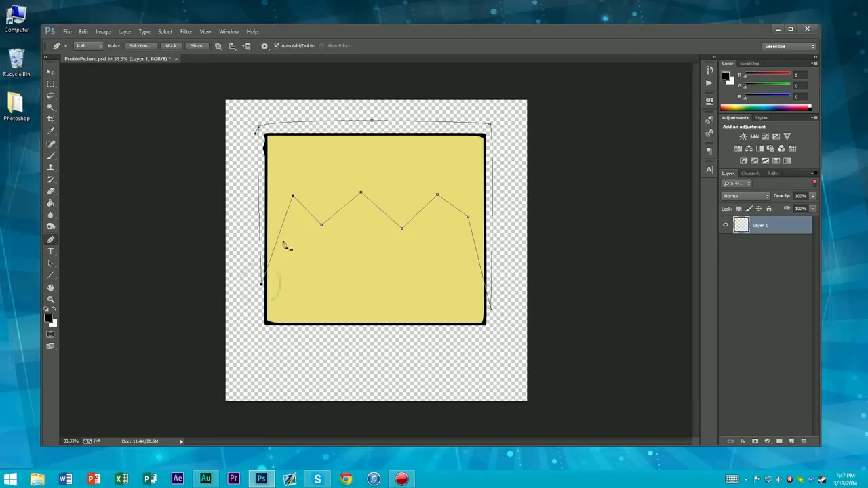
- Shift the whole hair path slightly down and adjust the curves at its two upper corners
{"action": "left_click_drag", "start_coordinate": [293, 198], "coordinate": [293, 199]}
{"action": "left_click", "coordinate": [341, 125]}
{"action": "left_click_drag", "start_coordinate": [341, 126], "coordinate": [262, 125]}
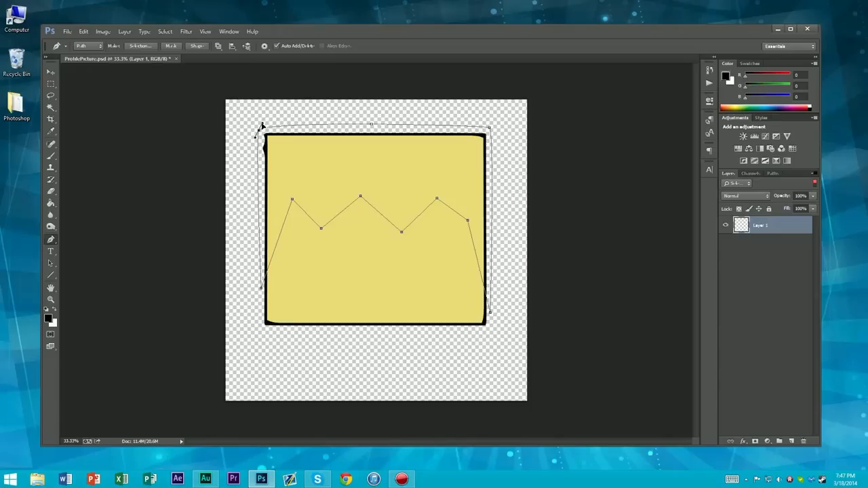
{"action": "left_click_drag", "start_coordinate": [490, 128], "coordinate": [493, 135]}
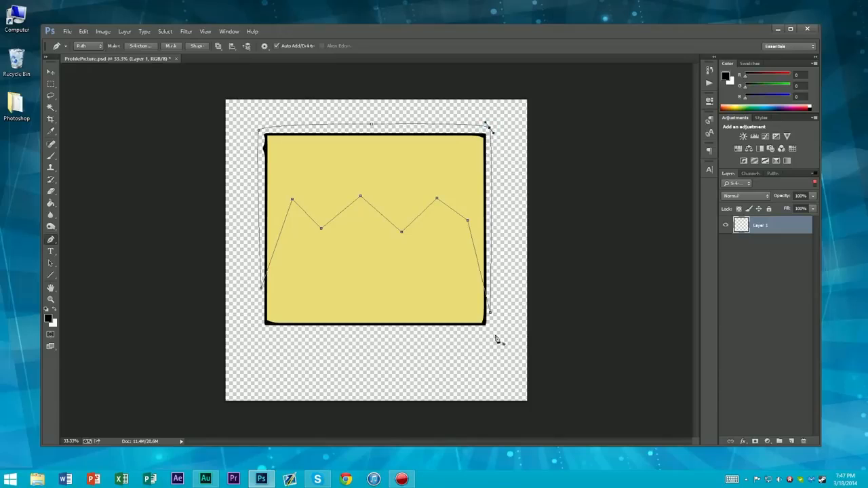
- Curve the fringe point nearest the head's right edge and rework the handles of the path's lower-right end point
{"action": "left_click_drag", "start_coordinate": [467, 221], "coordinate": [478, 231]}
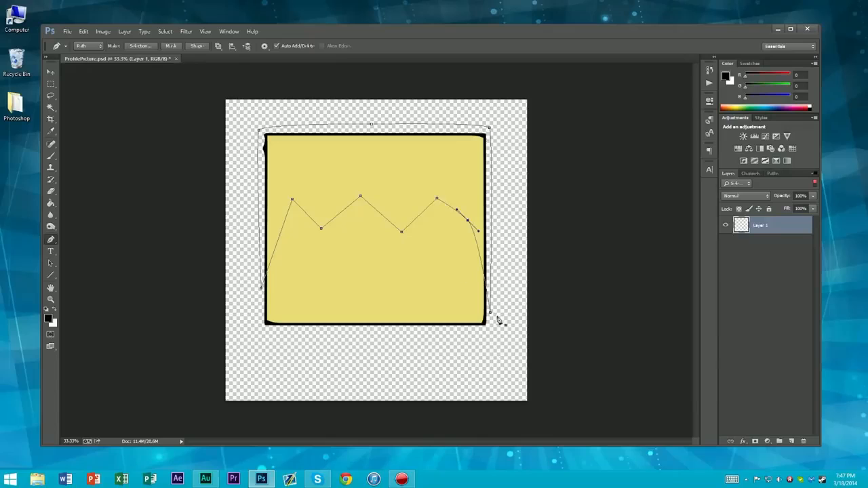
{"action": "left_click_drag", "start_coordinate": [490, 312], "coordinate": [491, 330]}
{"action": "key", "text": "ctrl+z"}
{"action": "left_click", "coordinate": [490, 313], "text": "ctrl"}
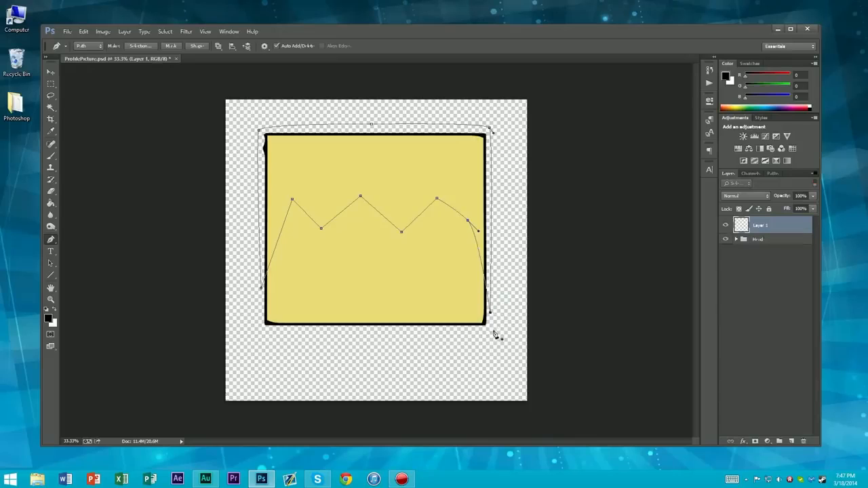
{"action": "left_click_drag", "start_coordinate": [490, 314], "coordinate": [496, 327]}
{"action": "left_click", "coordinate": [490, 314], "text": "alt"}
- Curve the zigzag fringe by pulling direction handles from its peaks and valleys, working from right to left
{"action": "mouse_move", "coordinate": [436, 200]}
{"action": "left_mouse_down"}
{"action": "mouse_move", "coordinate": [448, 187]}
{"action": "mouse_move", "coordinate": [422, 197]}
{"action": "mouse_move", "coordinate": [423, 212]}
{"action": "mouse_move", "coordinate": [422, 194]}
{"action": "left_mouse_up"}
{"action": "left_click_drag", "start_coordinate": [402, 232], "coordinate": [412, 216]}
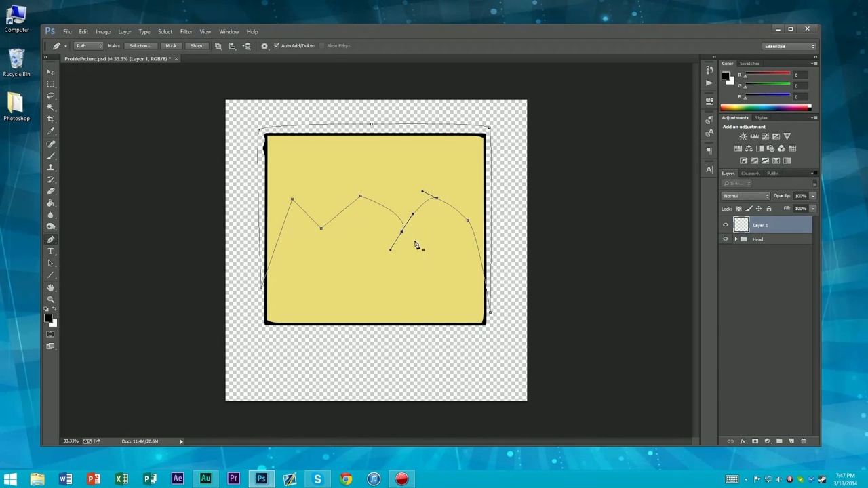
{"action": "mouse_move", "coordinate": [360, 196]}
{"action": "left_mouse_down"}
{"action": "mouse_move", "coordinate": [366, 176]}
{"action": "mouse_move", "coordinate": [337, 197]}
{"action": "mouse_move", "coordinate": [351, 181]}
{"action": "mouse_move", "coordinate": [343, 188]}
{"action": "mouse_move", "coordinate": [359, 197]}
{"action": "mouse_move", "coordinate": [351, 194]}
{"action": "left_mouse_up"}
{"action": "left_click_drag", "start_coordinate": [321, 229], "coordinate": [342, 206]}
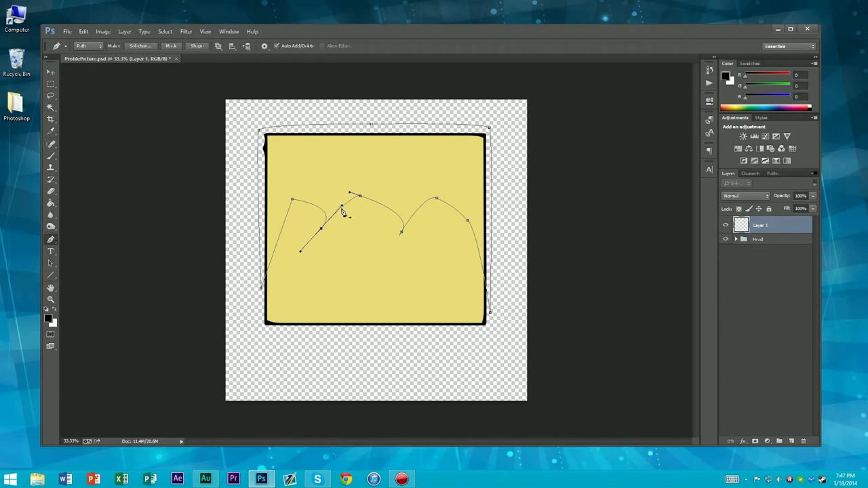
{"action": "left_click_drag", "start_coordinate": [291, 199], "coordinate": [303, 169]}
- Add a curved hair strand in the middle of the fringe and move the leftmost valley further left
{"action": "left_click", "coordinate": [384, 207]}
{"action": "mouse_move", "coordinate": [383, 207]}
{"action": "left_mouse_down"}
{"action": "mouse_move", "coordinate": [366, 235]}
{"action": "mouse_move", "coordinate": [378, 197]}
{"action": "mouse_move", "coordinate": [348, 217]}
{"action": "mouse_move", "coordinate": [401, 229]}
{"action": "mouse_move", "coordinate": [387, 213]}
{"action": "mouse_move", "coordinate": [387, 238]}
{"action": "mouse_move", "coordinate": [398, 203]}
{"action": "left_mouse_up"}
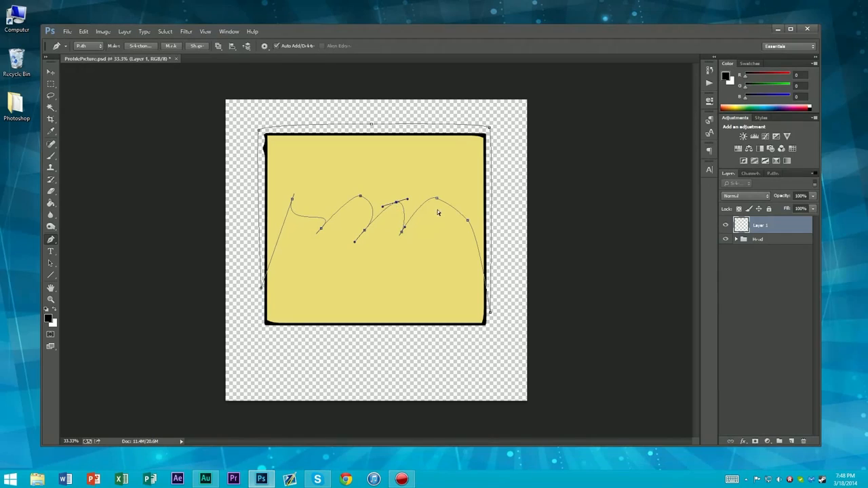
{"action": "left_click", "coordinate": [322, 227]}
{"action": "mouse_move", "coordinate": [322, 230]}
{"action": "left_mouse_down"}
{"action": "mouse_move", "coordinate": [340, 210]}
{"action": "mouse_move", "coordinate": [313, 235]}
{"action": "left_mouse_up"}
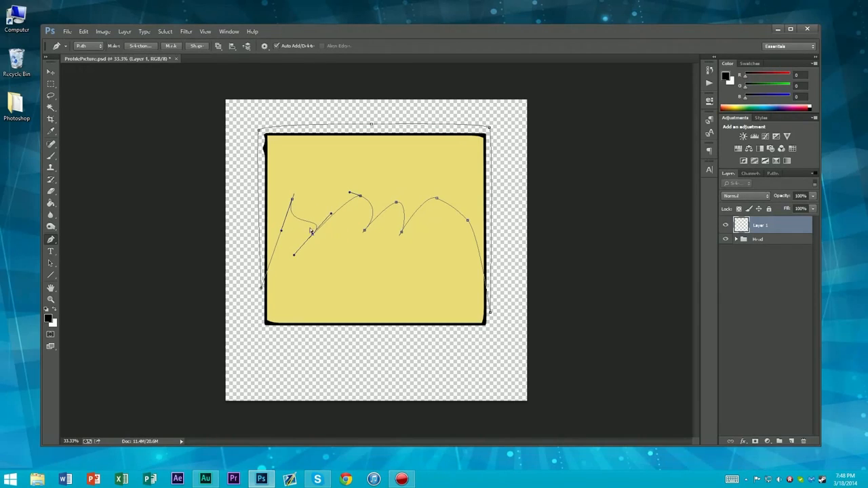
- Lower the leftmost fringe peak and shift the left and middle peaks and valleys to space the strands more evenly
{"action": "left_click", "coordinate": [292, 201]}
{"action": "left_click_drag", "start_coordinate": [292, 206], "coordinate": [285, 216]}
{"action": "left_click_drag", "start_coordinate": [312, 235], "coordinate": [360, 204]}
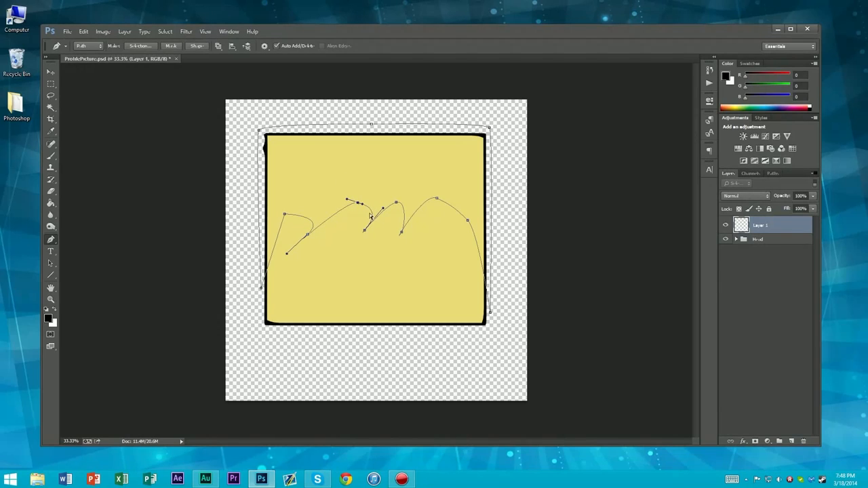
{"action": "left_click_drag", "start_coordinate": [364, 234], "coordinate": [400, 224]}
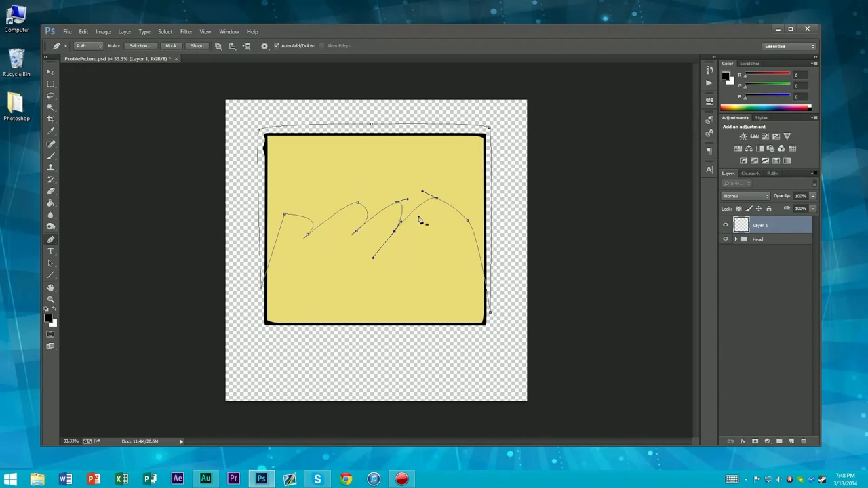
- Lower the right fringe peak and add another curved strand between it and the head's right edge
{"action": "mouse_move", "coordinate": [436, 199]}
{"action": "left_mouse_down"}
{"action": "mouse_move", "coordinate": [444, 196]}
{"action": "mouse_move", "coordinate": [442, 209]}
{"action": "left_mouse_up"}
{"action": "key", "text": "alt"}
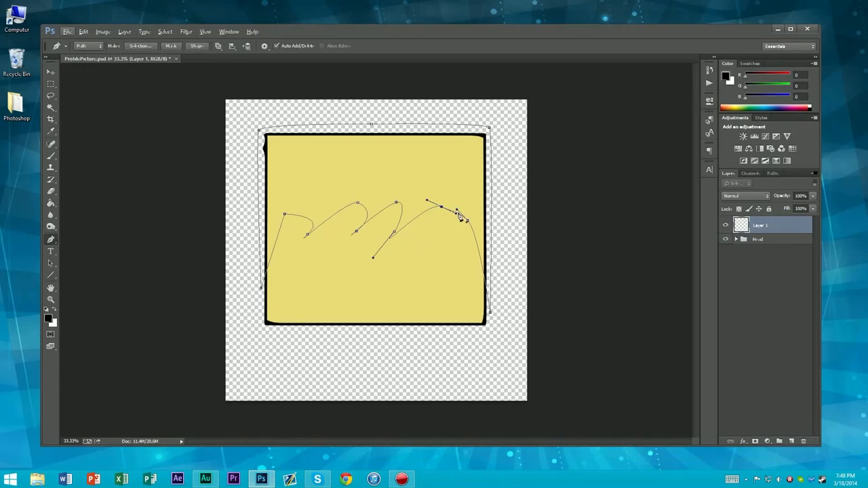
{"action": "key", "text": "alt"}
{"action": "left_click", "coordinate": [441, 207], "text": "alt"}
{"action": "left_click", "coordinate": [453, 212]}
{"action": "mouse_move", "coordinate": [455, 213]}
{"action": "left_mouse_down"}
{"action": "mouse_move", "coordinate": [438, 239]}
{"action": "mouse_move", "coordinate": [458, 197]}
{"action": "left_mouse_up"}
{"action": "left_click_drag", "start_coordinate": [437, 234], "coordinate": [457, 214]}
{"action": "left_click", "coordinate": [459, 222]}
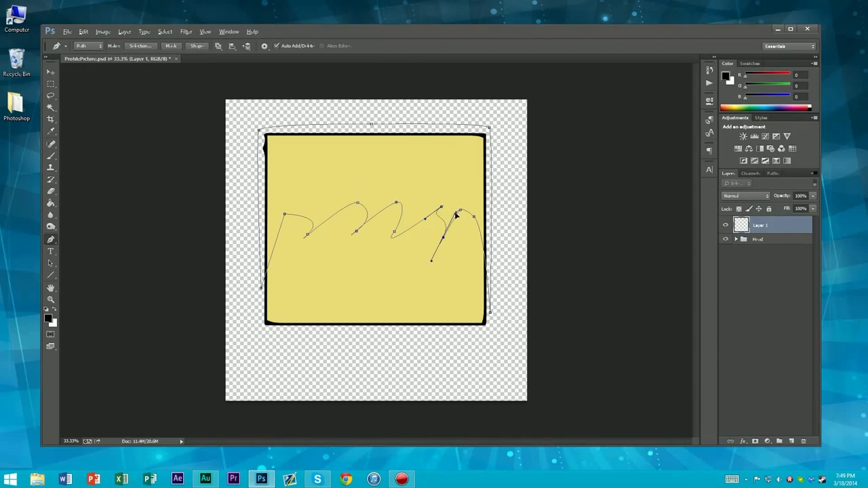
- Refine the peaks, valleys and curve handles of the strands on the right half of the fringe
{"action": "left_click_drag", "start_coordinate": [444, 239], "coordinate": [442, 239]}
{"action": "mouse_move", "coordinate": [442, 207]}
{"action": "left_mouse_down"}
{"action": "mouse_move", "coordinate": [457, 202]}
{"action": "mouse_move", "coordinate": [437, 191]}
{"action": "mouse_move", "coordinate": [430, 201]}
{"action": "left_mouse_up"}
{"action": "mouse_move", "coordinate": [394, 233]}
{"action": "left_mouse_down"}
{"action": "mouse_move", "coordinate": [397, 225]}
{"action": "mouse_move", "coordinate": [396, 233]}
{"action": "left_mouse_up"}
{"action": "left_click_drag", "start_coordinate": [396, 232], "coordinate": [412, 218]}
{"action": "scroll", "coordinate": [416, 229], "scroll_direction": "down", "scroll_amount": 8}
{"action": "scroll", "coordinate": [416, 230], "scroll_direction": "up", "scroll_amount": 10}
{"action": "scroll", "coordinate": [416, 230], "scroll_direction": "down", "scroll_amount": 2}
{"action": "scroll", "coordinate": [416, 230], "scroll_direction": "down", "scroll_amount": 1}
{"action": "scroll", "coordinate": [416, 230], "scroll_direction": "up", "scroll_amount": 3}
{"action": "mouse_move", "coordinate": [476, 202]}
{"action": "left_mouse_down"}
{"action": "mouse_move", "coordinate": [484, 197]}
{"action": "mouse_move", "coordinate": [500, 214]}
{"action": "mouse_move", "coordinate": [480, 200]}
{"action": "left_mouse_up"}
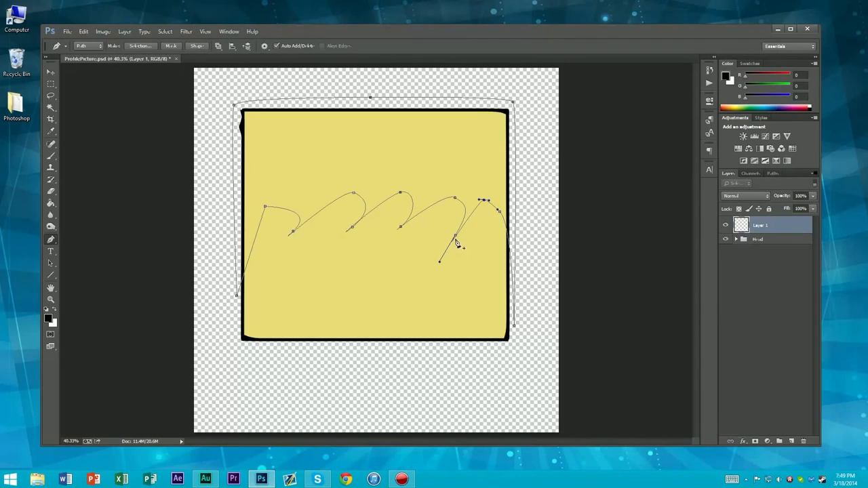
{"action": "mouse_move", "coordinate": [455, 236]}
{"action": "left_mouse_down"}
{"action": "mouse_move", "coordinate": [471, 215]}
{"action": "mouse_move", "coordinate": [453, 232]}
{"action": "mouse_move", "coordinate": [459, 229]}
{"action": "left_mouse_up"}
- Raise the fringe peaks to lengthen the strands, delete the extra point near the head's right edge and reshape the last peak
{"action": "key", "text": "ctrl+minus"}
{"action": "key", "text": "ctrl+minus"}
{"action": "key", "text": "ctrl+minus"}
{"action": "key", "text": "ctrl+0"}
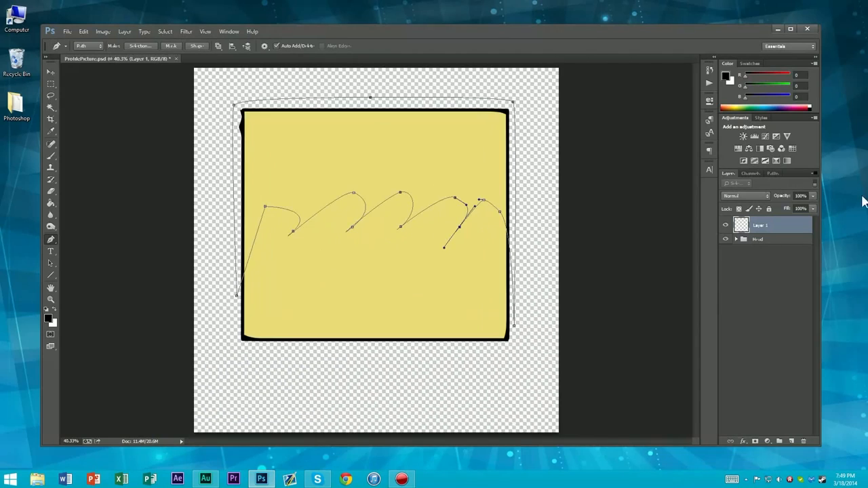
{"action": "left_click_drag", "start_coordinate": [355, 193], "coordinate": [503, 204]}
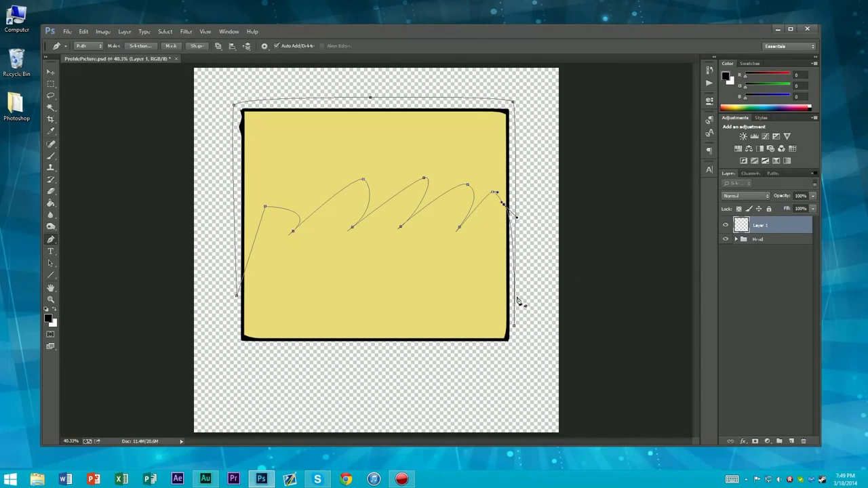
{"action": "left_click", "coordinate": [504, 205]}
{"action": "mouse_move", "coordinate": [493, 192]}
{"action": "left_mouse_down"}
{"action": "mouse_move", "coordinate": [503, 174]}
{"action": "mouse_move", "coordinate": [490, 183]}
{"action": "left_mouse_up"}
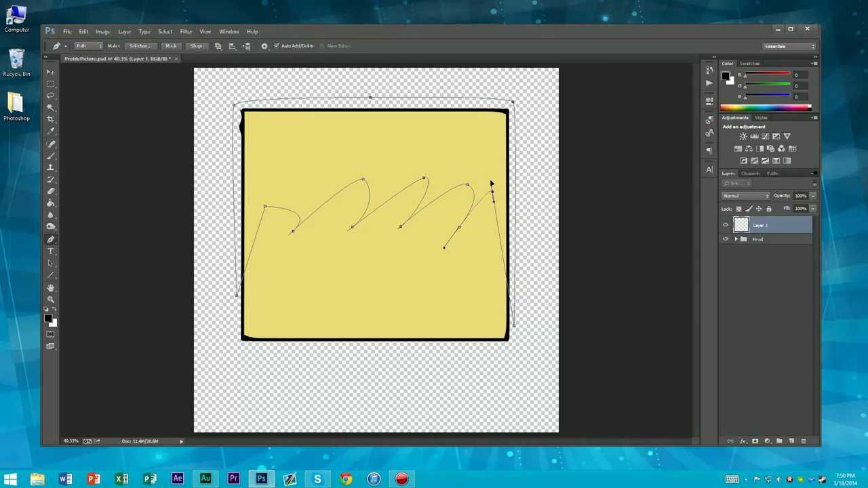
- Reshape the leftmost fringe peak by pulling out its direction handles
{"action": "scroll", "coordinate": [531, 205], "scroll_direction": "down", "scroll_amount": 8}
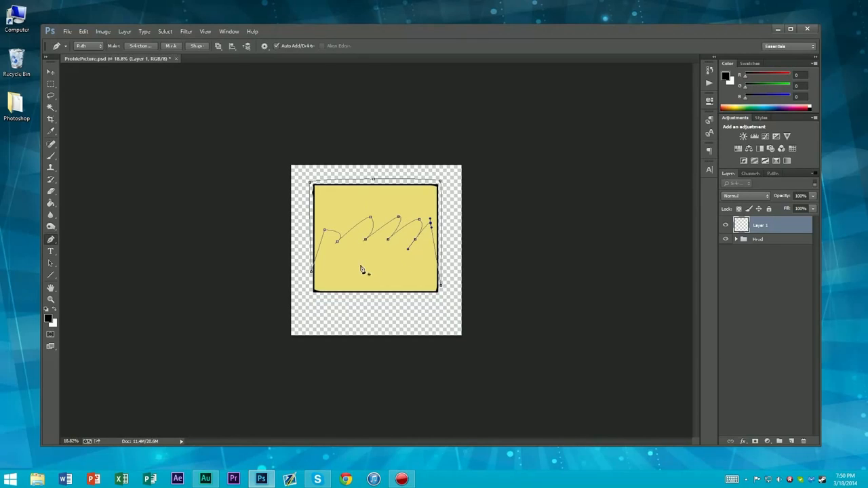
{"action": "scroll", "coordinate": [353, 269], "scroll_direction": "up", "scroll_amount": 8}
{"action": "scroll", "coordinate": [353, 269], "scroll_direction": "down", "scroll_amount": 5}
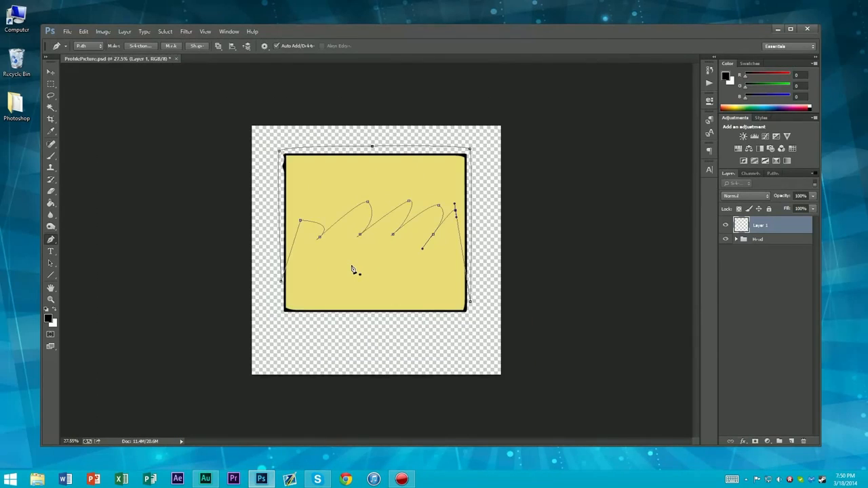
{"action": "scroll", "coordinate": [291, 221], "scroll_direction": "up", "scroll_amount": 7}
{"action": "mouse_move", "coordinate": [282, 210]}
{"action": "left_mouse_down"}
{"action": "mouse_move", "coordinate": [292, 203]}
{"action": "mouse_move", "coordinate": [273, 205]}
{"action": "mouse_move", "coordinate": [274, 224]}
{"action": "left_mouse_up"}
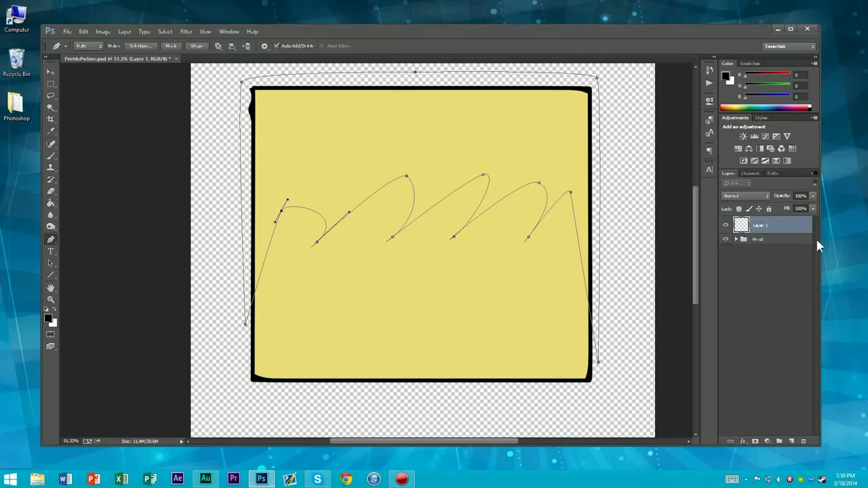
- Rename the new layer as Hair_Outline
{"action": "double_click", "coordinate": [759, 226]}
{"action": "type", "text": "Hair_Outline"}
{"action": "key", "text": "Return"}
- Display the hair's work path in the list of paths and look at its fill and stroke commands
{"action": "left_click", "coordinate": [773, 173]}
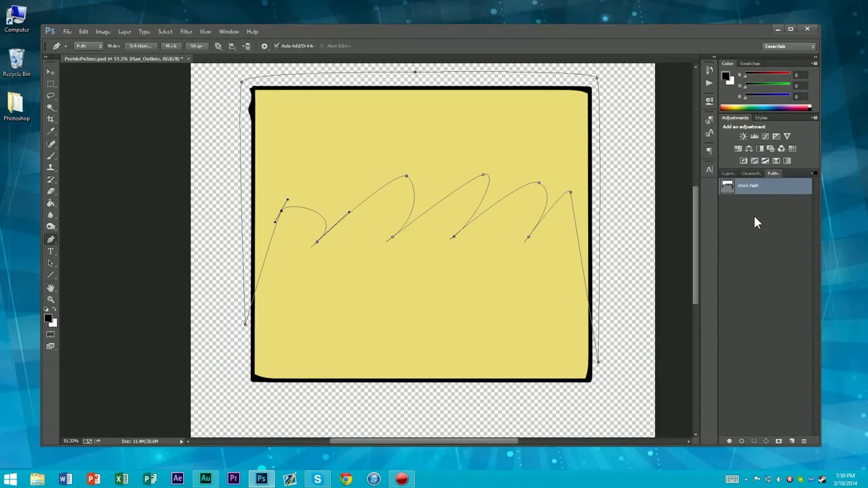
{"action": "left_click", "coordinate": [726, 174]}
{"action": "left_click", "coordinate": [771, 174]}
{"action": "right_click", "coordinate": [758, 196]}
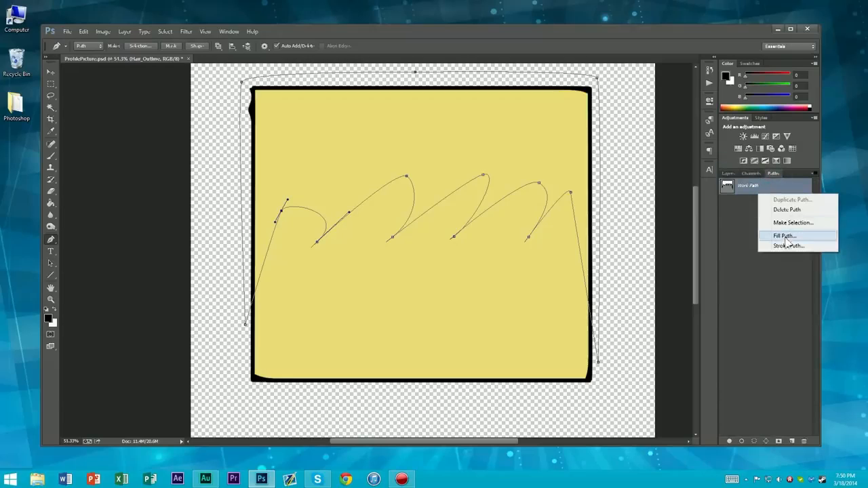
{"action": "left_click", "coordinate": [730, 255]}
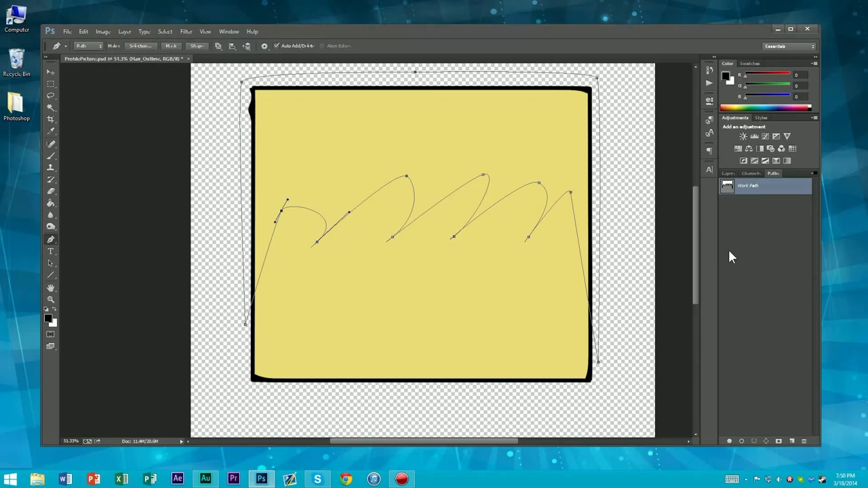
- Check the keyboard shortcuts assigned to the Fill Path and Stroke Path panel commands, leaving the settings unmodified
{"action": "left_click", "coordinate": [98, 29]}
{"action": "mouse_move", "coordinate": [83, 31]}
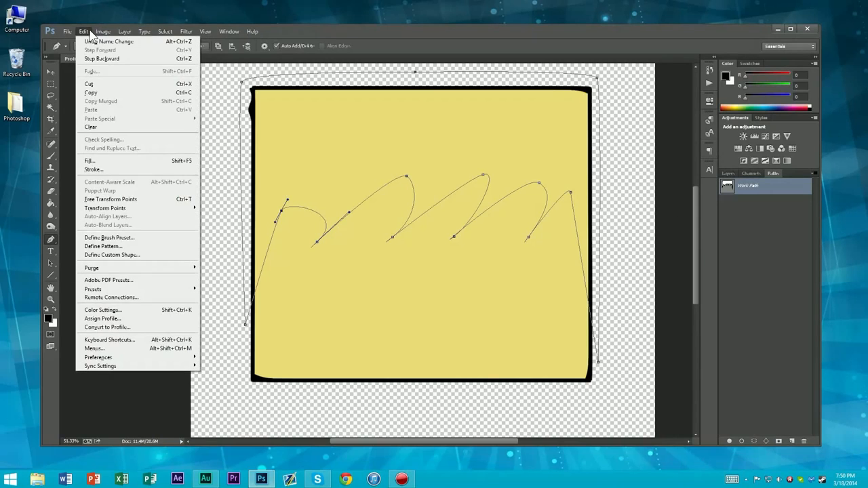
{"action": "left_click", "coordinate": [107, 340]}
{"action": "left_click", "coordinate": [344, 130]}
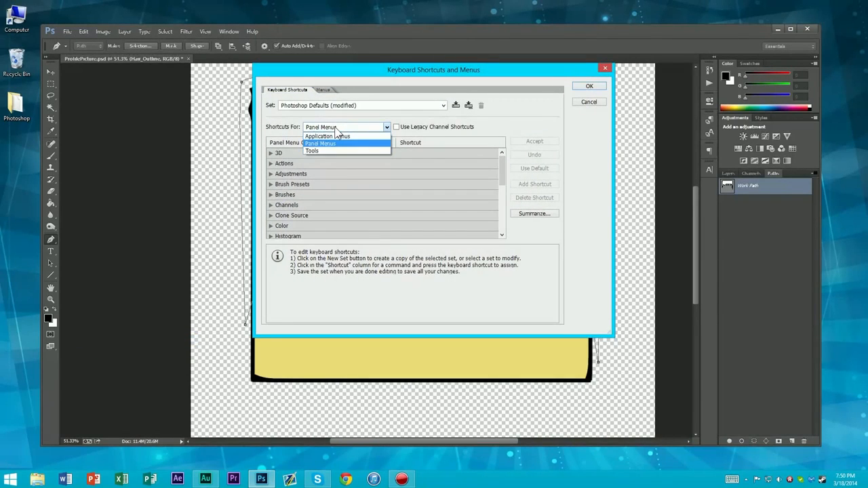
{"action": "left_click", "coordinate": [335, 129]}
{"action": "left_click_drag", "start_coordinate": [501, 169], "coordinate": [501, 211]}
{"action": "left_click", "coordinate": [274, 168]}
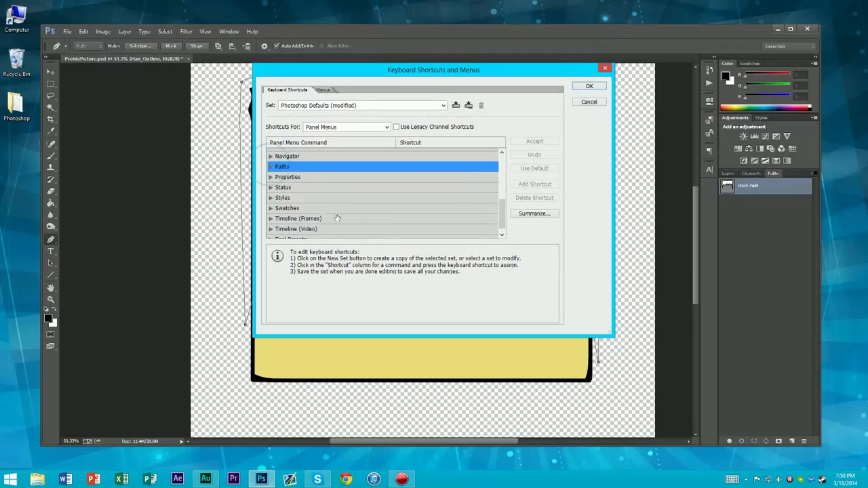
{"action": "left_click", "coordinate": [271, 167]}
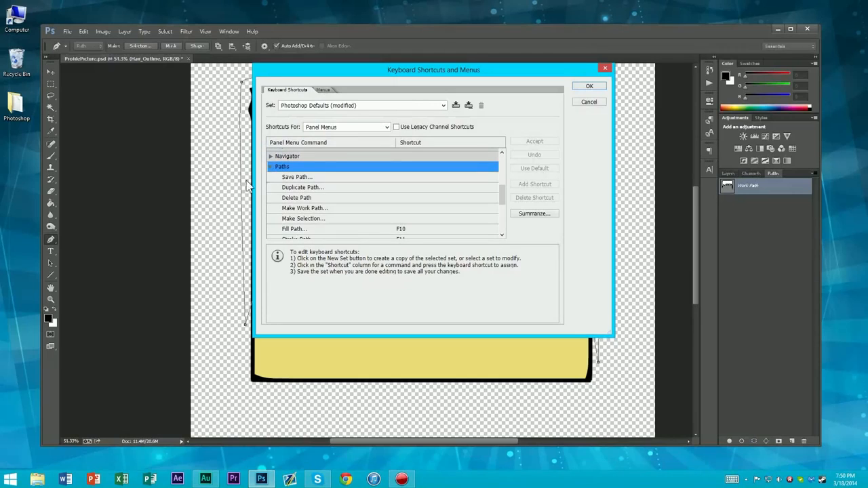
{"action": "scroll", "coordinate": [290, 205], "scroll_direction": "down", "scroll_amount": 1}
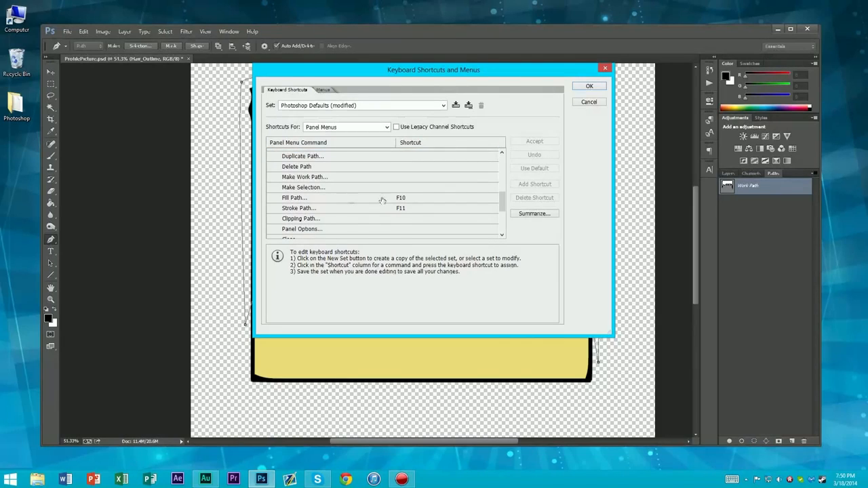
{"action": "left_click", "coordinate": [588, 102]}
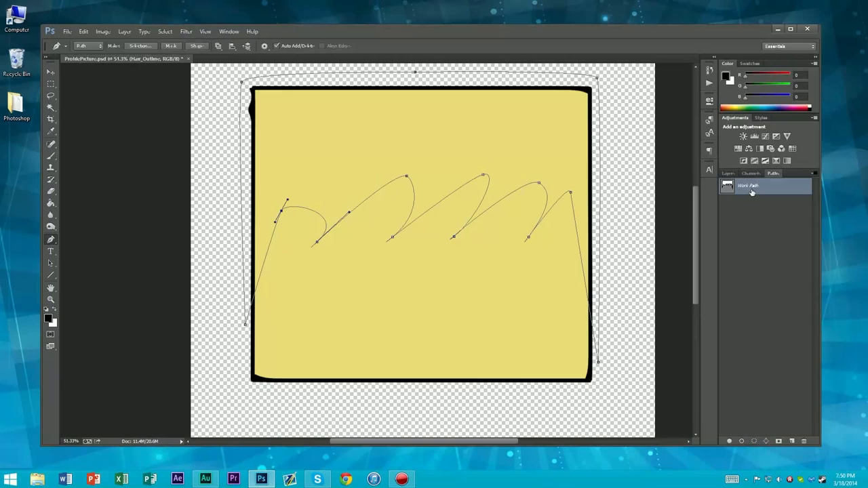
- Set the brush size to 11 px in preparation for stroking the hair path
{"action": "key", "text": "ctrl+alt+s"}
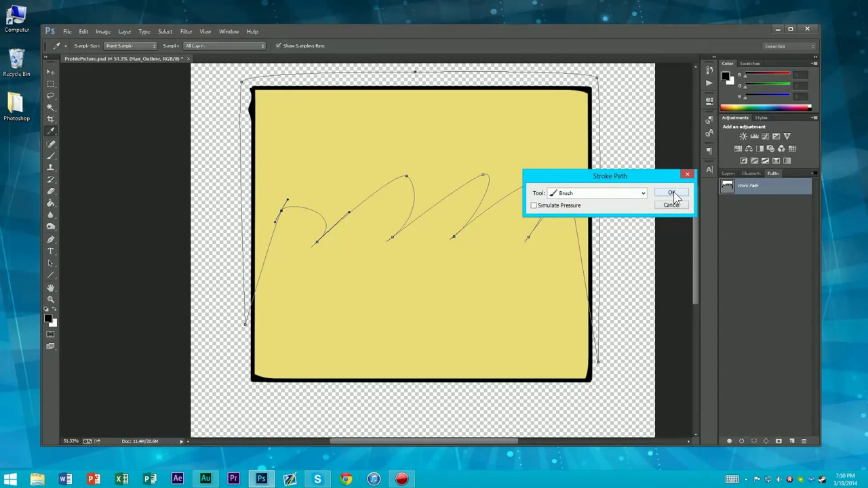
{"action": "left_click", "coordinate": [673, 206]}
{"action": "key", "text": "b"}
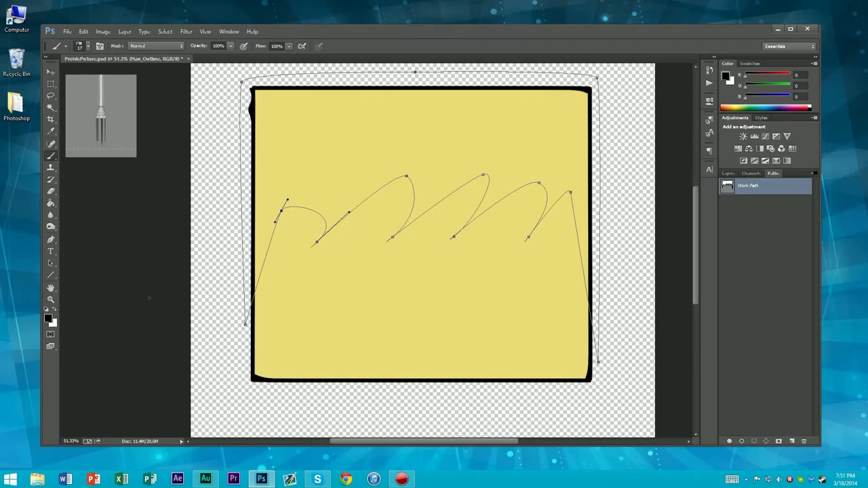
{"action": "left_click", "coordinate": [86, 48]}
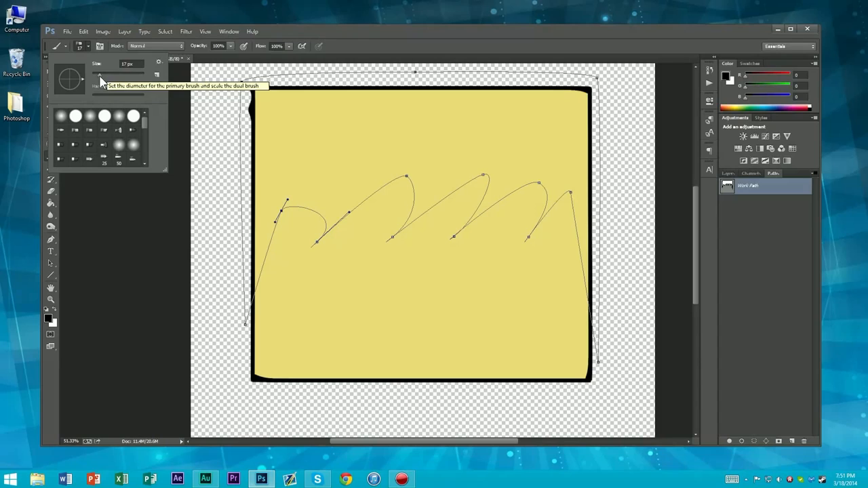
{"action": "left_click_drag", "start_coordinate": [100, 79], "coordinate": [97, 79]}
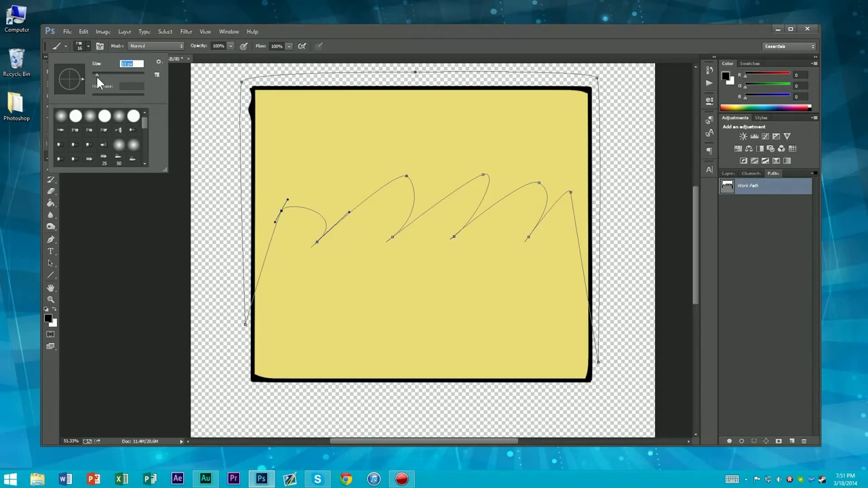
{"action": "left_click", "coordinate": [333, 35]}
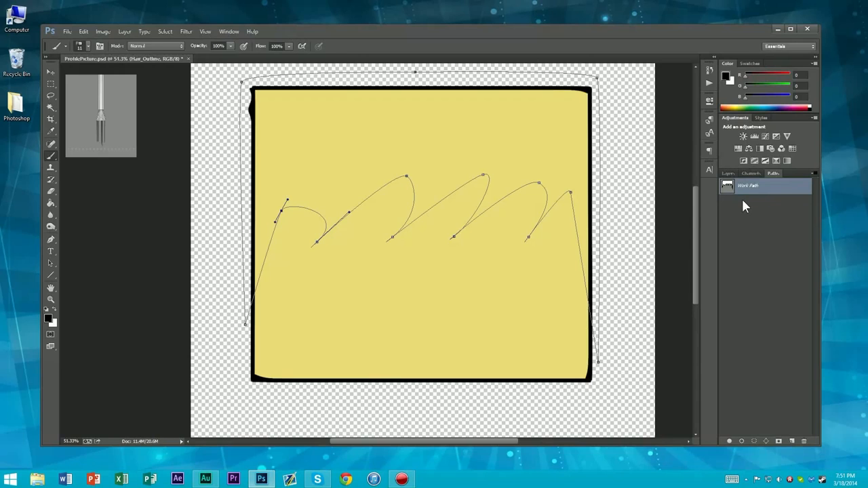
- Stroke the hair's work path with the Brush on the Hair_Outline layer, without simulated pressure
{"action": "left_click", "coordinate": [664, 190]}
{"action": "scroll", "coordinate": [591, 218], "scroll_direction": "down", "scroll_amount": 10}
{"action": "scroll", "coordinate": [444, 187], "scroll_direction": "up", "scroll_amount": 11}
{"action": "scroll", "coordinate": [444, 187], "scroll_direction": "down", "scroll_amount": 2}
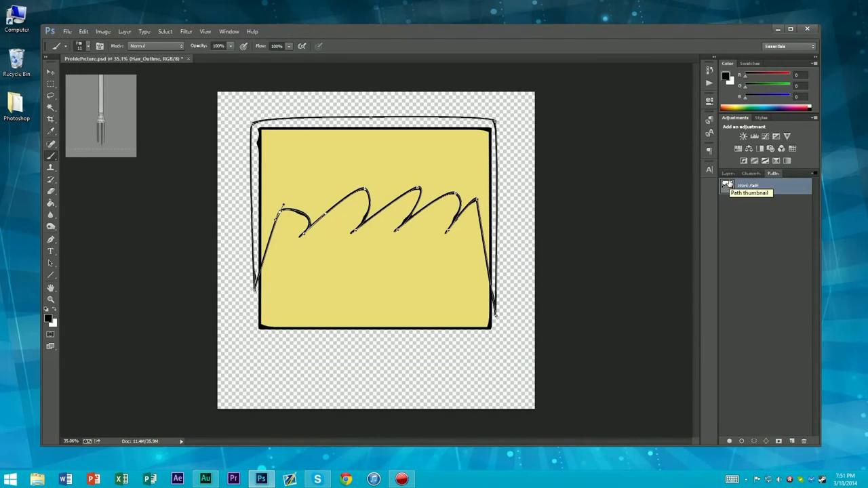
- Create a new layer named Hair_Fill directly beneath the Hair_Outline layer
{"action": "left_click", "coordinate": [731, 173]}
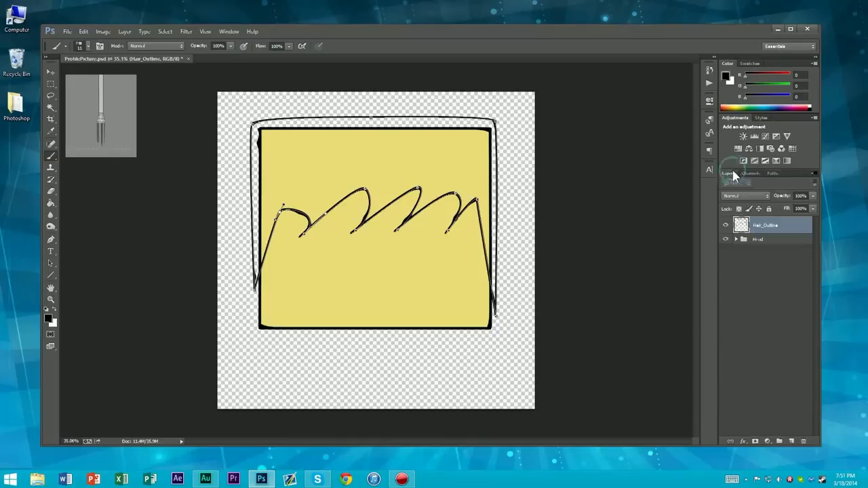
{"action": "left_click", "coordinate": [791, 441]}
{"action": "left_click_drag", "start_coordinate": [762, 226], "coordinate": [762, 251]}
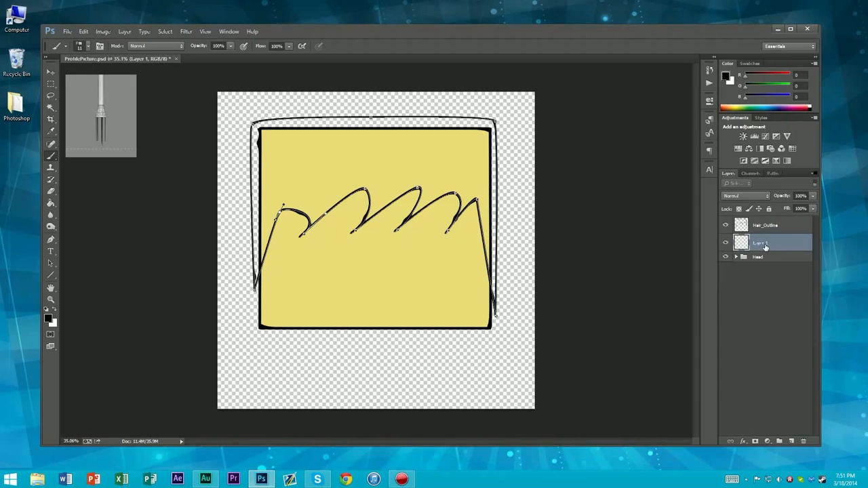
{"action": "double_click", "coordinate": [764, 245]}
{"action": "type", "text": "Hair_Fill"}
{"action": "key", "text": "Return"}
- Try filling the hair's work path with the red color f52c2c, and abandon the fill
{"action": "left_click", "coordinate": [773, 174]}
{"action": "right_click", "coordinate": [758, 188]}
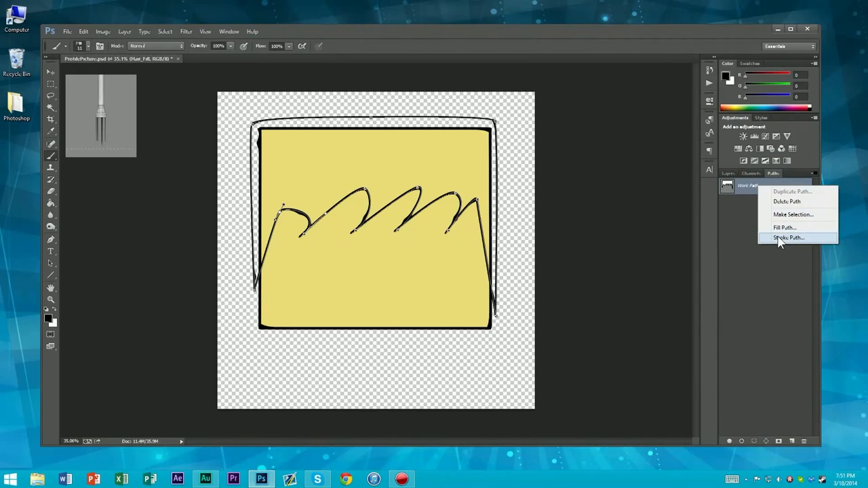
{"action": "left_click", "coordinate": [778, 227]}
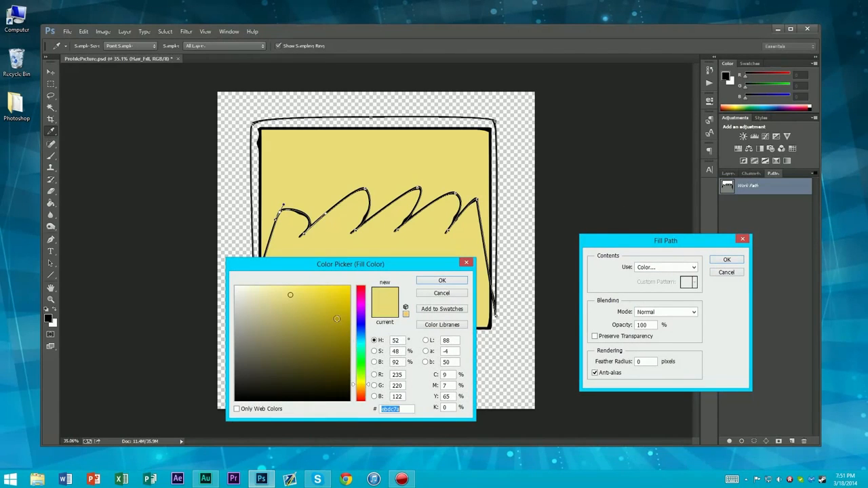
{"action": "left_click", "coordinate": [359, 391]}
{"action": "left_click_drag", "start_coordinate": [359, 392], "coordinate": [366, 402]}
{"action": "mouse_move", "coordinate": [317, 302]}
{"action": "left_mouse_down"}
{"action": "mouse_move", "coordinate": [344, 286]}
{"action": "mouse_move", "coordinate": [329, 290]}
{"action": "left_mouse_up"}
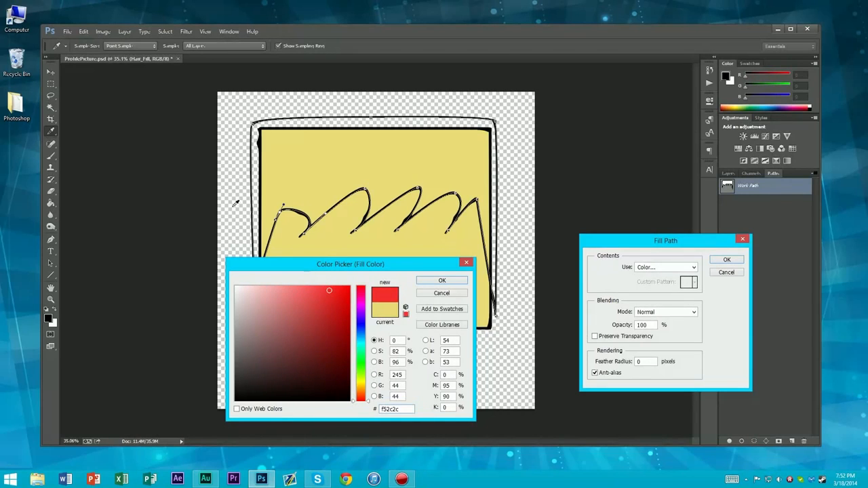
{"action": "left_click", "coordinate": [449, 297]}
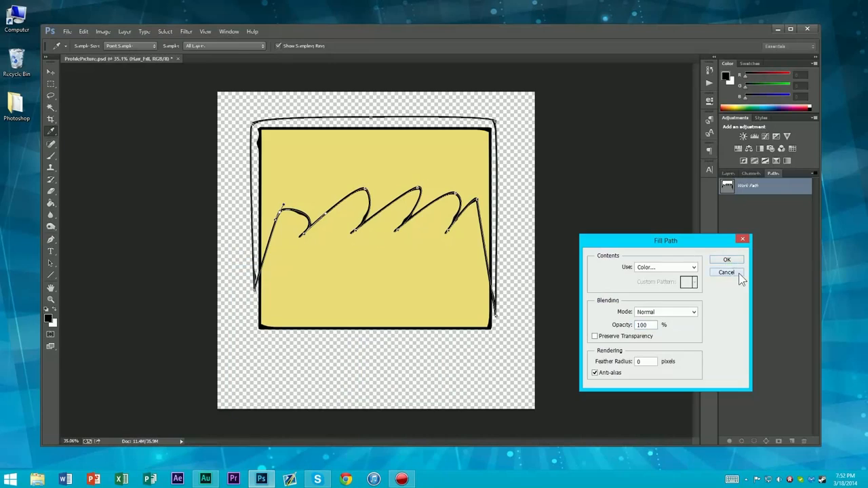
{"action": "left_click", "coordinate": [735, 273]}
{"action": "key", "text": "b"}
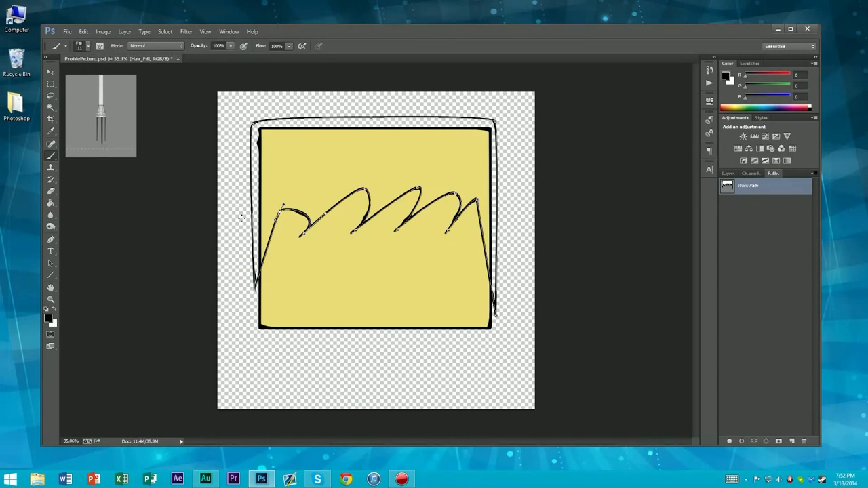
- Look through the content options for filling the hair path, leaving the path unfilled
{"action": "right_click", "coordinate": [745, 193]}
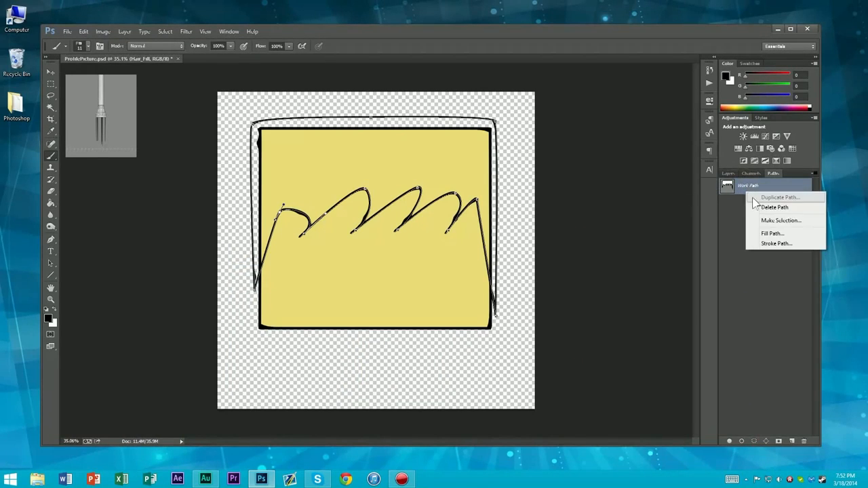
{"action": "left_click", "coordinate": [771, 233]}
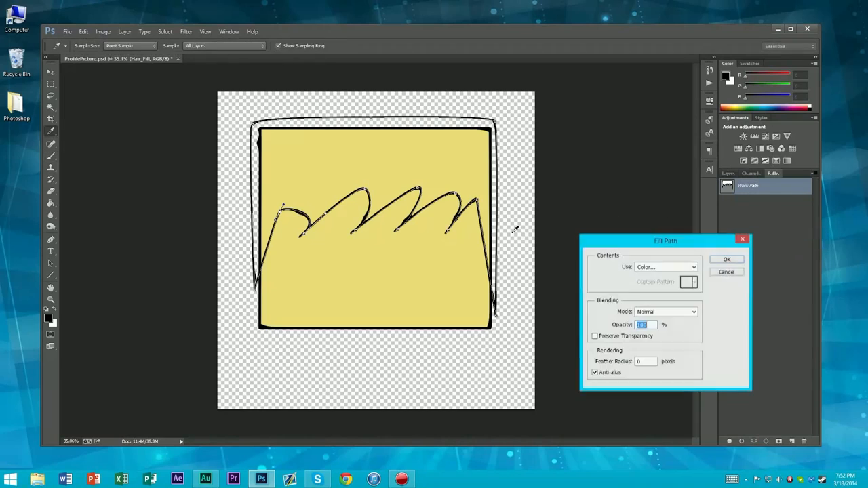
{"action": "left_click", "coordinate": [693, 267]}
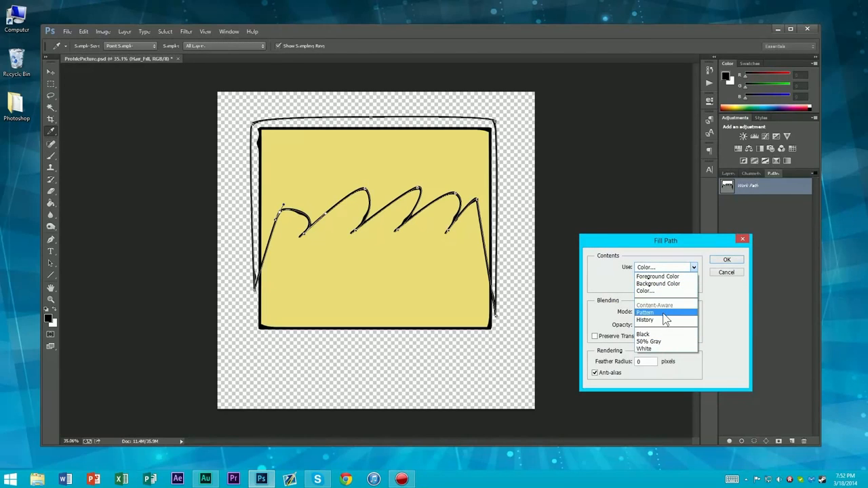
{"action": "left_click", "coordinate": [644, 290]}
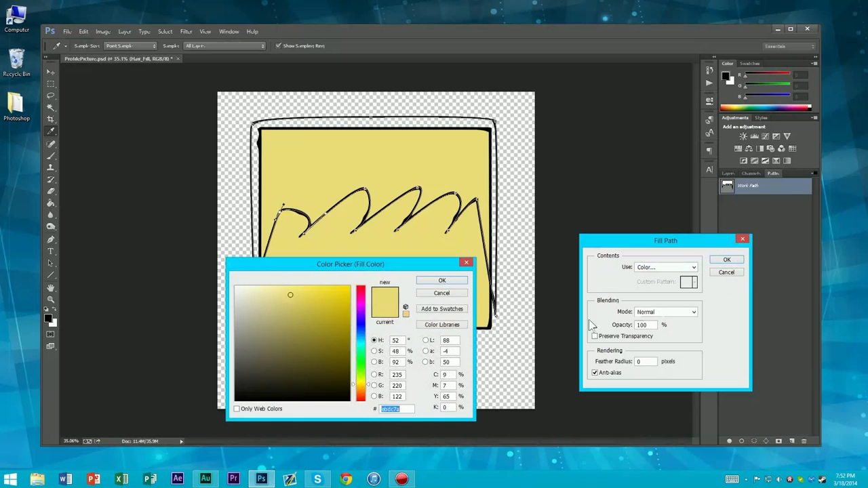
{"action": "left_click", "coordinate": [443, 296]}
{"action": "left_click", "coordinate": [717, 272]}
{"action": "key", "text": "b"}
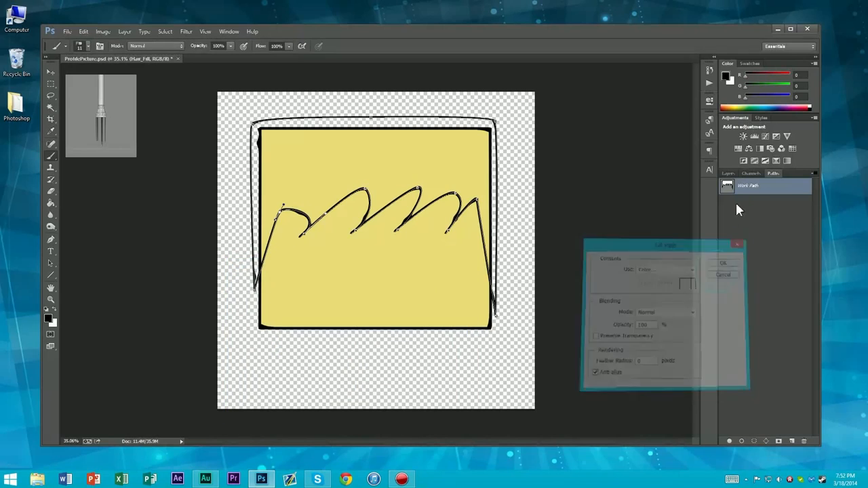
- Convert the hair's work path into a new anti-aliased selection
{"action": "right_click", "coordinate": [746, 194]}
{"action": "left_click", "coordinate": [761, 218]}
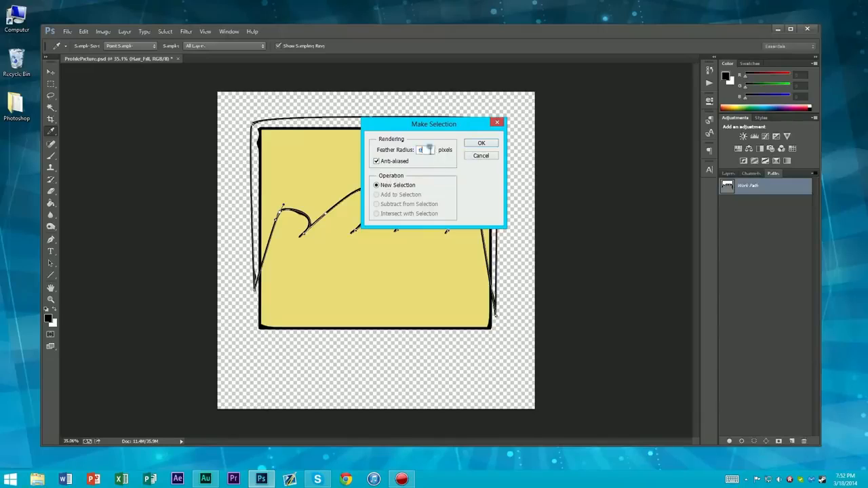
{"action": "left_click", "coordinate": [377, 162]}
{"action": "left_click", "coordinate": [377, 162]}
{"action": "left_click", "coordinate": [481, 143]}
{"action": "key", "text": "b"}
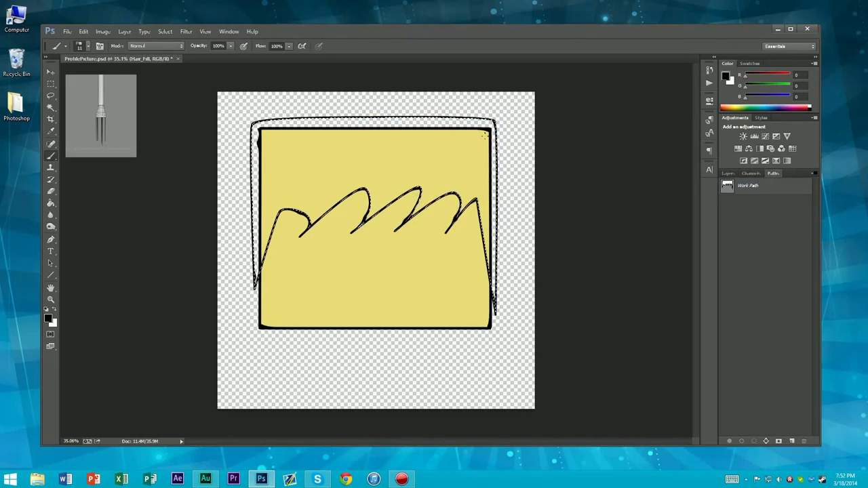
- Try scribbling black brush strokes across the hair selection, and undo them
{"action": "scroll", "coordinate": [383, 191], "scroll_direction": "up", "scroll_amount": 3}
{"action": "scroll", "coordinate": [385, 188], "scroll_direction": "down", "scroll_amount": 3}
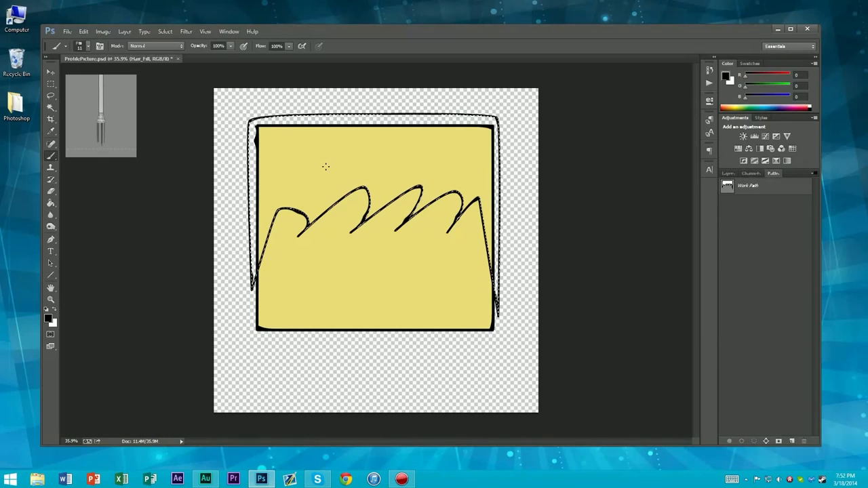
{"action": "left_click_drag", "start_coordinate": [278, 150], "coordinate": [276, 179]}
{"action": "mouse_move", "coordinate": [253, 132]}
{"action": "left_mouse_down"}
{"action": "mouse_move", "coordinate": [274, 117]}
{"action": "mouse_move", "coordinate": [438, 117]}
{"action": "mouse_move", "coordinate": [483, 166]}
{"action": "mouse_move", "coordinate": [547, 210]}
{"action": "left_mouse_up"}
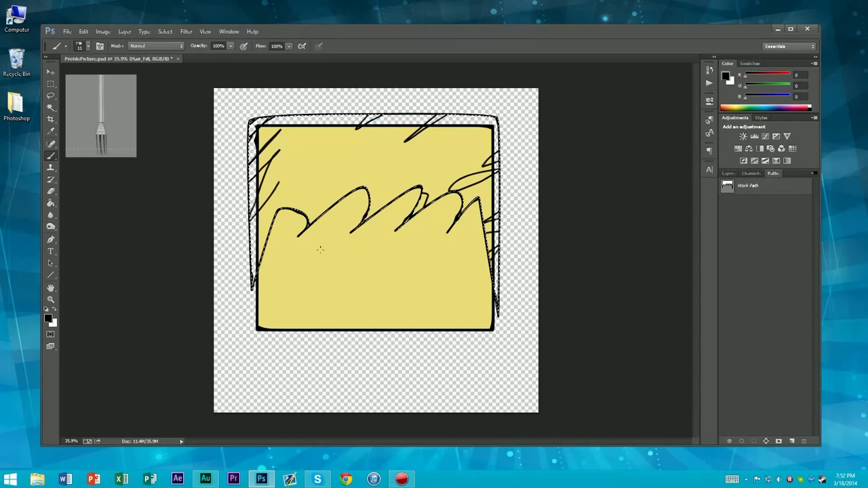
{"action": "mouse_move", "coordinate": [433, 175]}
{"action": "left_mouse_down"}
{"action": "mouse_move", "coordinate": [386, 135]}
{"action": "mouse_move", "coordinate": [311, 113]}
{"action": "left_mouse_up"}
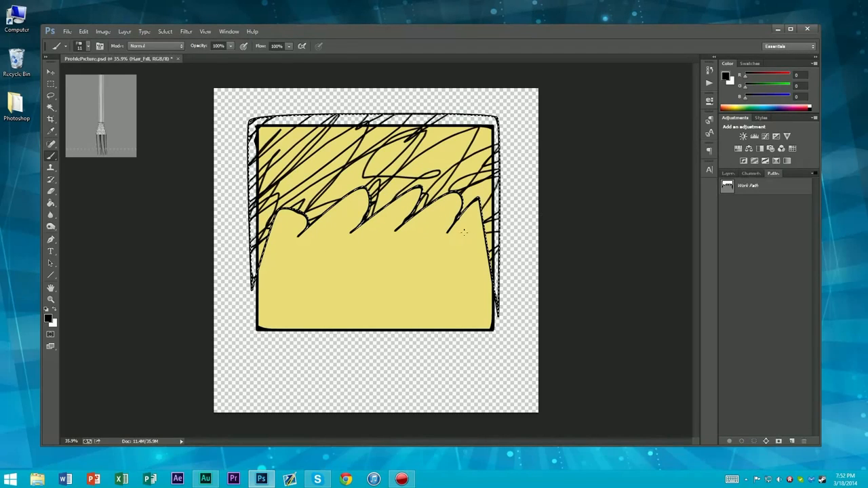
{"action": "key", "text": "ctrl+z"}
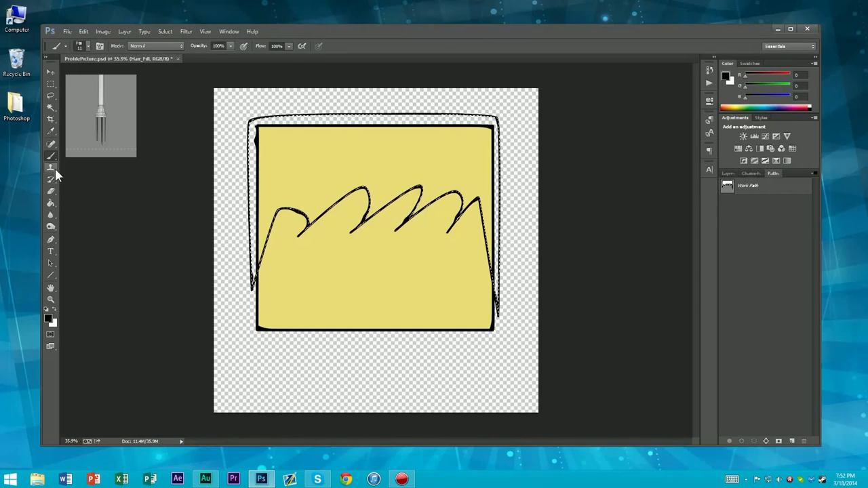
- Switch to the Gradient tool and look at its presets and the Foreground to Transparent gradient's settings
{"action": "left_click", "coordinate": [53, 202]}
{"action": "left_click", "coordinate": [54, 202]}
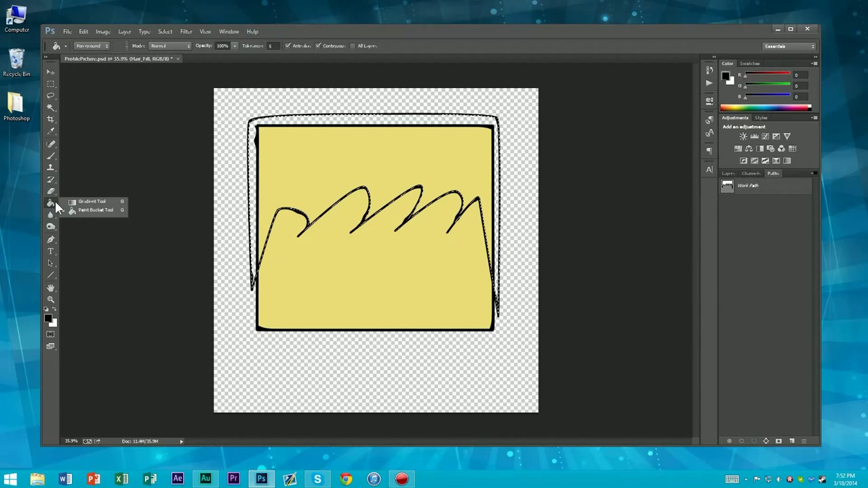
{"action": "left_click", "coordinate": [77, 202]}
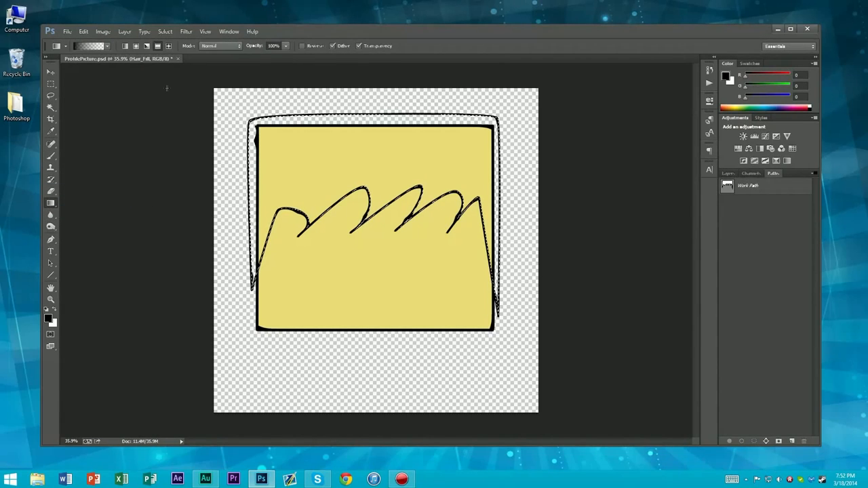
{"action": "left_click", "coordinate": [106, 46]}
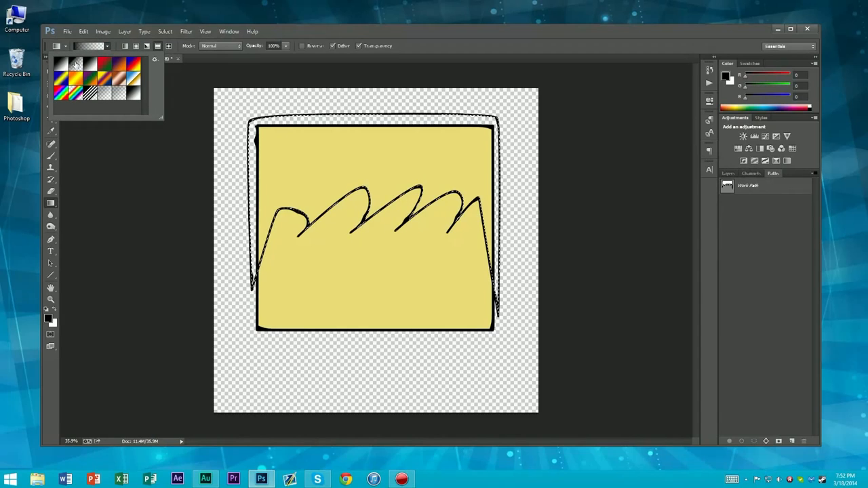
{"action": "left_click", "coordinate": [97, 46]}
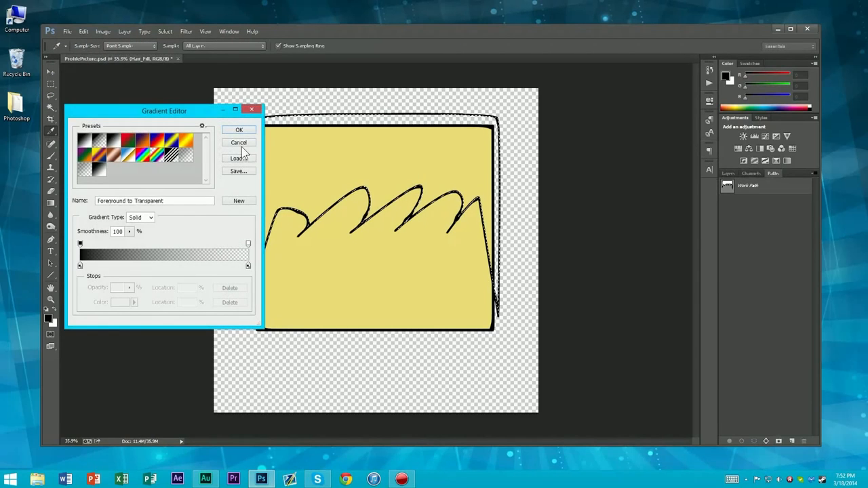
{"action": "left_click", "coordinate": [241, 145]}
- Set the starting color stop of the Foreground to Transparent gradient to orange-red ff4200
{"action": "left_click", "coordinate": [97, 46]}
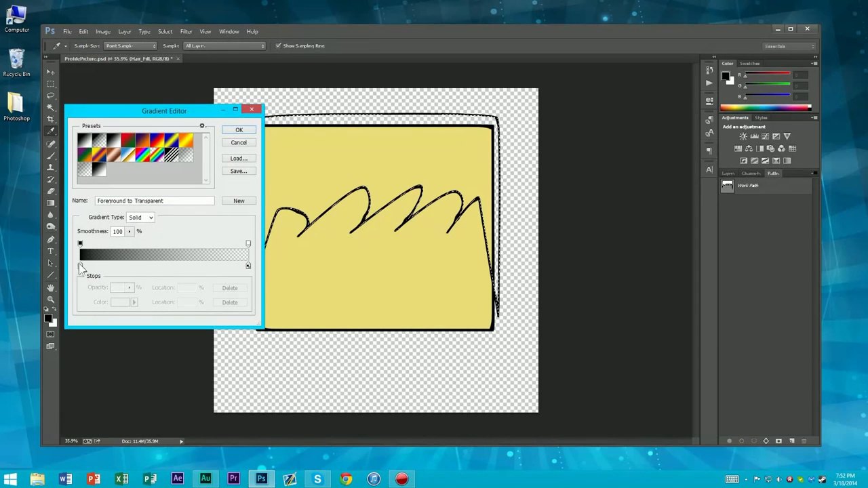
{"action": "left_click", "coordinate": [80, 244]}
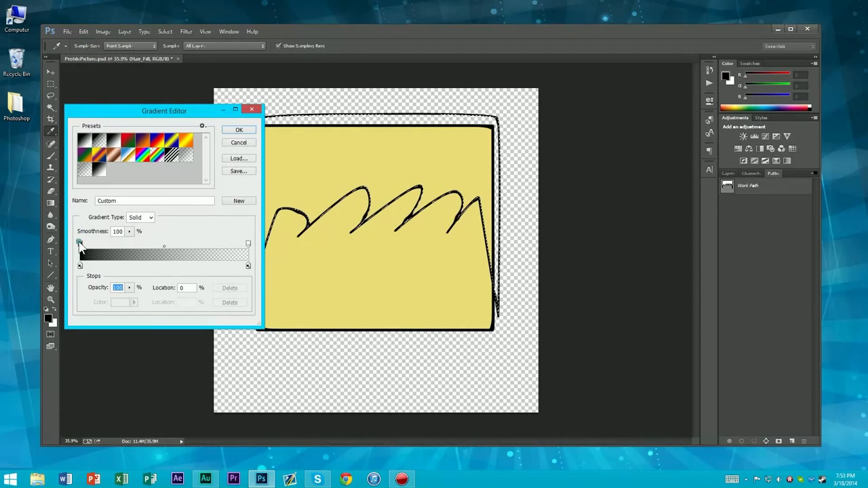
{"action": "double_click", "coordinate": [80, 265]}
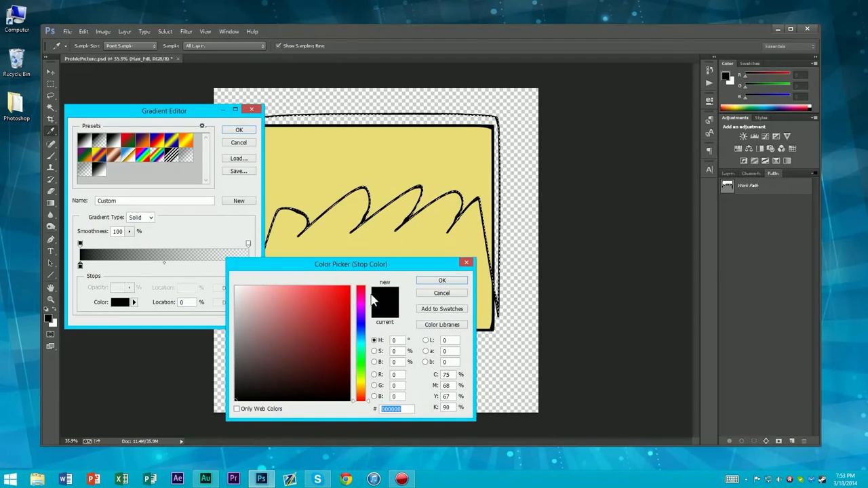
{"action": "mouse_move", "coordinate": [363, 392]}
{"action": "left_mouse_down"}
{"action": "mouse_move", "coordinate": [365, 405]}
{"action": "mouse_move", "coordinate": [362, 396]}
{"action": "left_mouse_up"}
{"action": "left_click", "coordinate": [349, 288]}
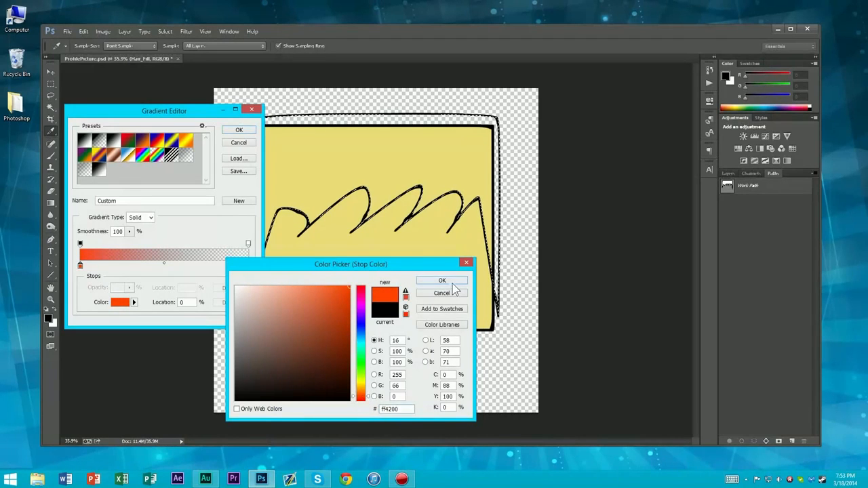
{"action": "left_click", "coordinate": [444, 281]}
- Set the gradient's ending color stop to orange-red e33500
{"action": "double_click", "coordinate": [248, 265]}
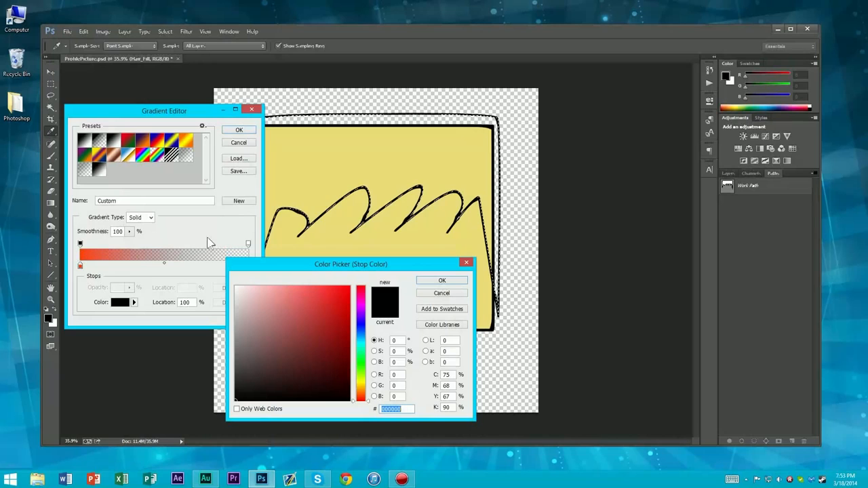
{"action": "left_click", "coordinate": [337, 292]}
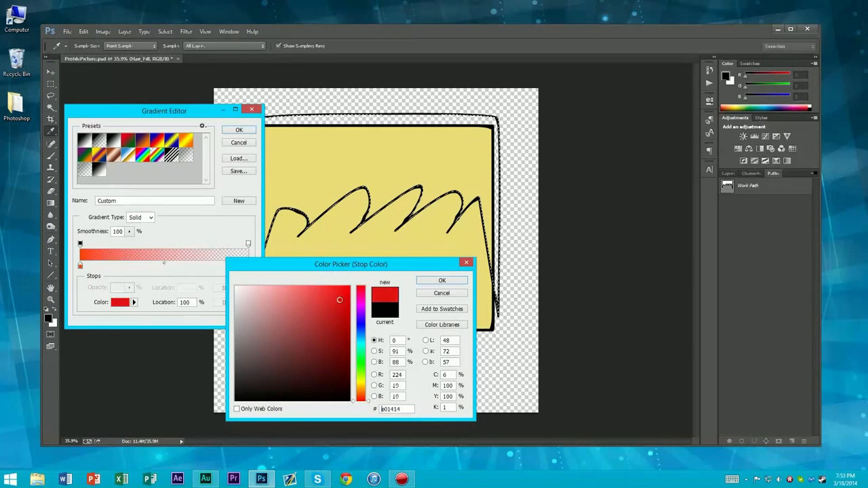
{"action": "left_click", "coordinate": [351, 247]}
{"action": "left_click_drag", "start_coordinate": [359, 401], "coordinate": [360, 393]}
{"action": "left_click", "coordinate": [342, 294]}
{"action": "left_click_drag", "start_coordinate": [342, 294], "coordinate": [356, 279]}
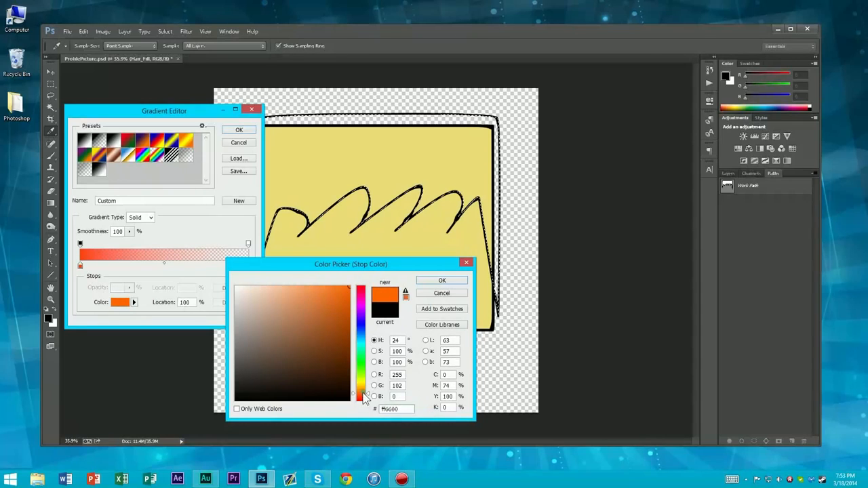
{"action": "left_click_drag", "start_coordinate": [364, 394], "coordinate": [364, 396]}
{"action": "mouse_move", "coordinate": [338, 313]}
{"action": "left_mouse_down"}
{"action": "mouse_move", "coordinate": [346, 322]}
{"action": "mouse_move", "coordinate": [359, 299]}
{"action": "left_mouse_up"}
{"action": "left_click", "coordinate": [441, 280]}
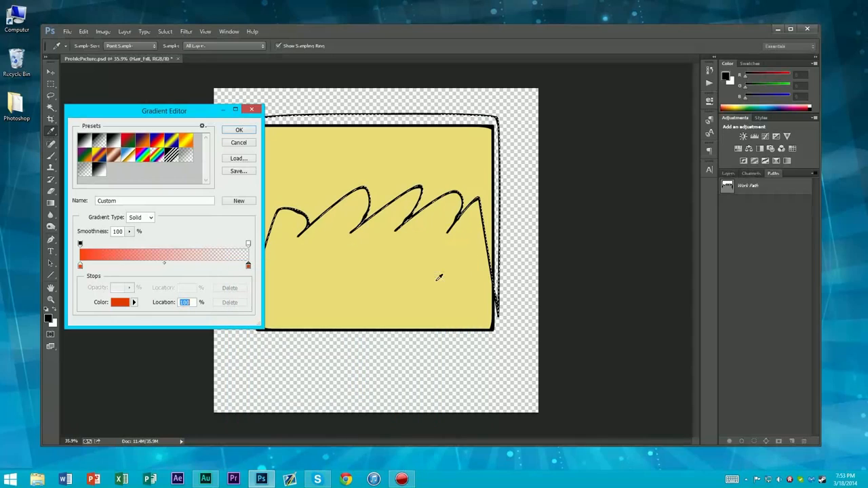
- Set the gradient's ending opacity stop to 100%
{"action": "left_click", "coordinate": [248, 243]}
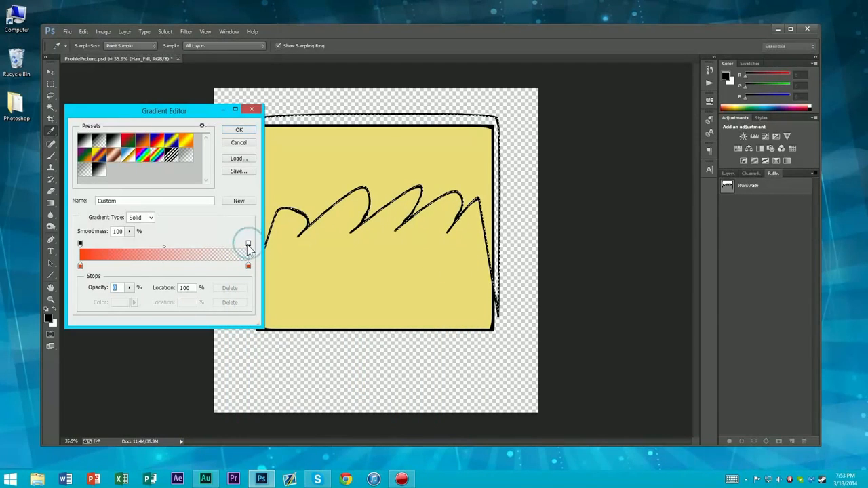
{"action": "left_click", "coordinate": [248, 266]}
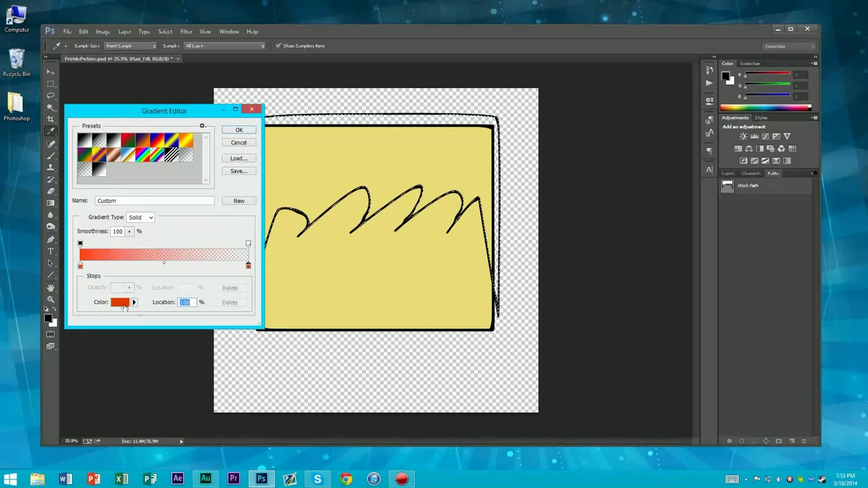
{"action": "left_click", "coordinate": [248, 244]}
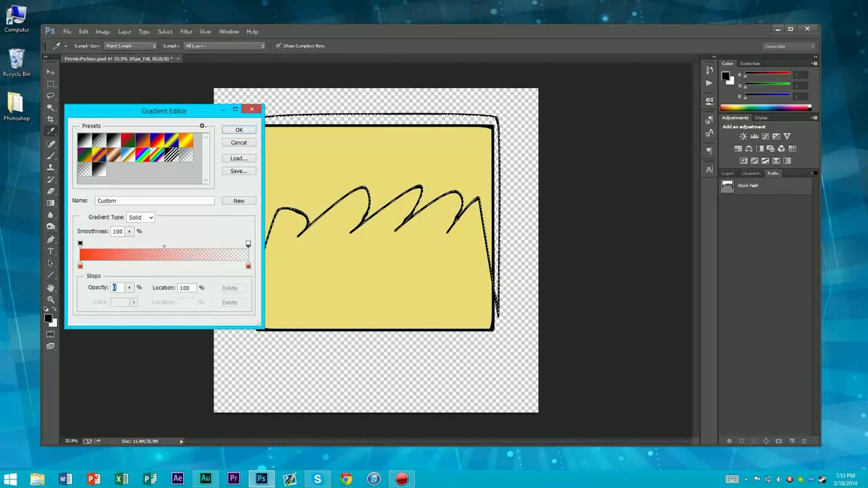
{"action": "type", "text": "100"}
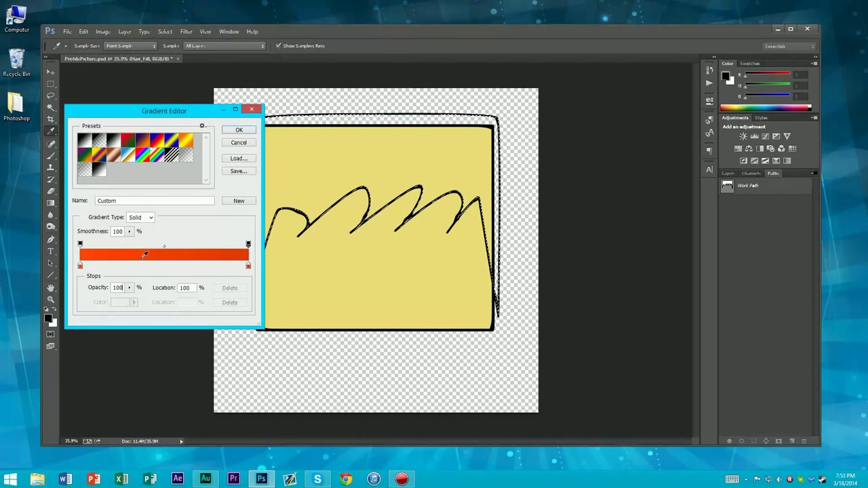
- Set the gradient's ending color stop to dark orange-red c32e00 and accept the custom gradient
{"action": "double_click", "coordinate": [249, 266]}
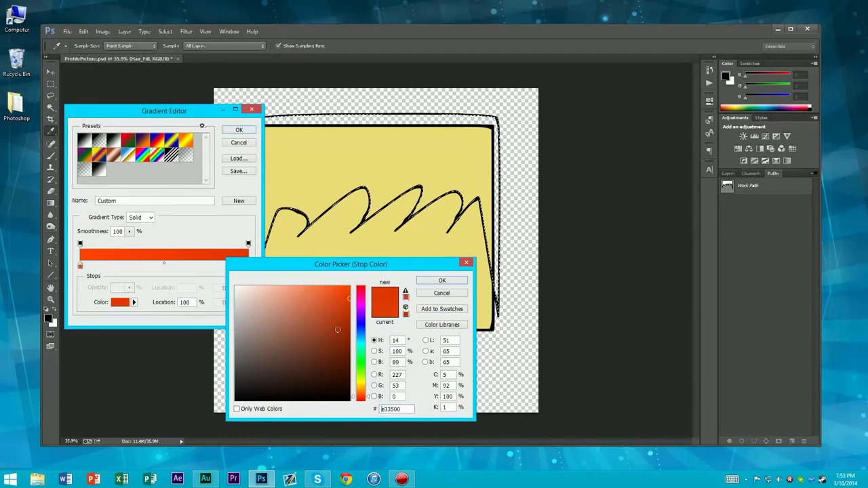
{"action": "left_click", "coordinate": [342, 312]}
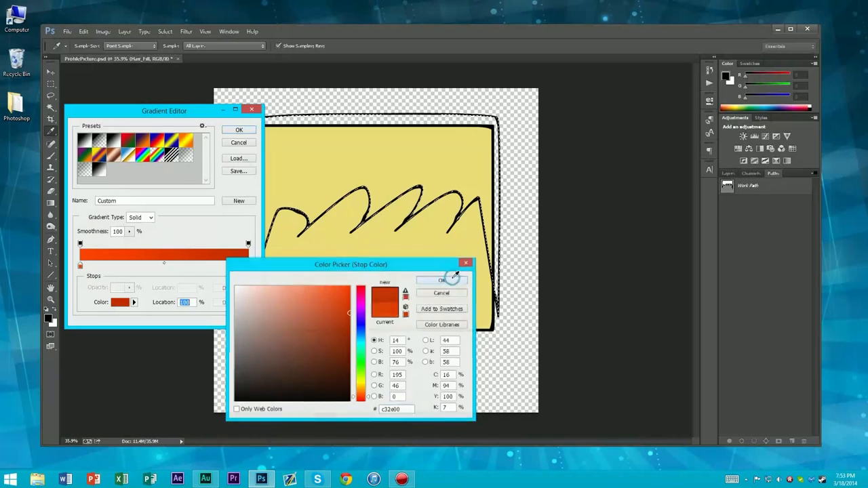
{"action": "left_click", "coordinate": [450, 281]}
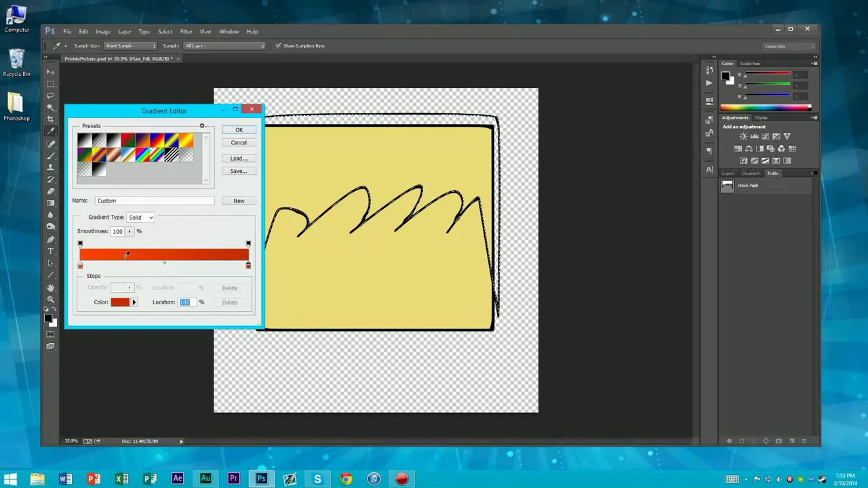
{"action": "left_click", "coordinate": [239, 130]}
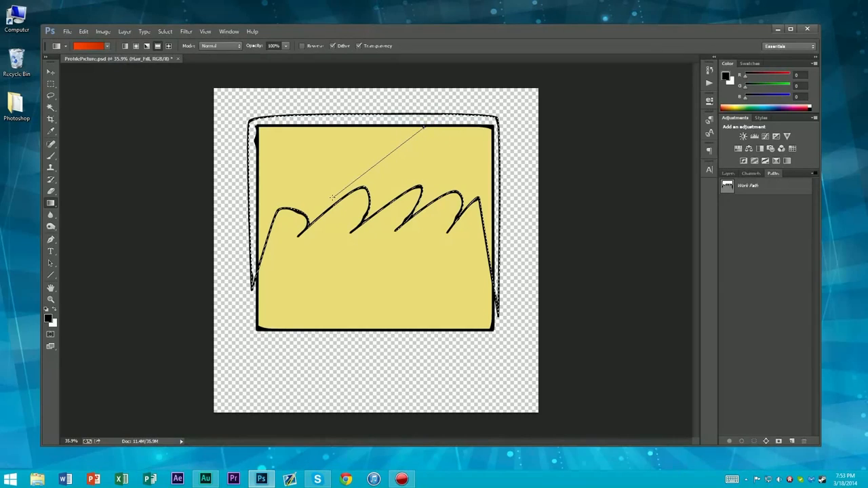
- Fill the hair selection with the orange gradient diagonally from its upper right toward the center, and deselect it
{"action": "left_click_drag", "start_coordinate": [332, 196], "coordinate": [331, 198]}
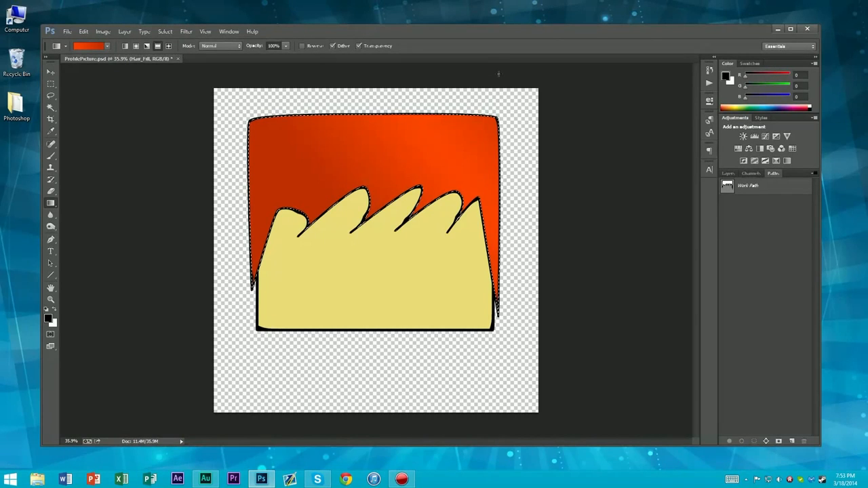
{"action": "key", "text": "m"}
{"action": "key", "text": "ctrl+d"}
- Examine the hair's outline thickness and gradient fill at close and distant zoom levels
{"action": "key", "text": "ctrl+minus"}
{"action": "key", "text": "ctrl+minus"}
{"action": "key", "text": "ctrl+minus"}
{"action": "scroll", "coordinate": [378, 242], "scroll_direction": "up", "scroll_amount": 5}
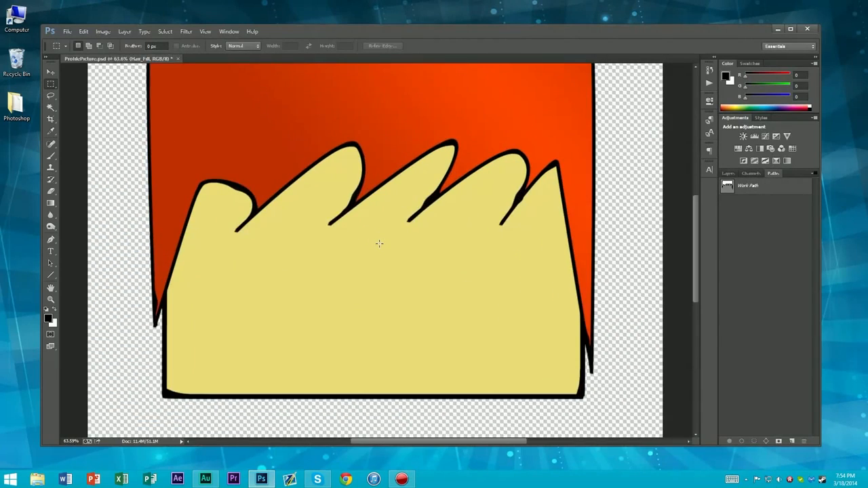
{"action": "scroll", "coordinate": [365, 235], "scroll_direction": "down", "scroll_amount": 4}
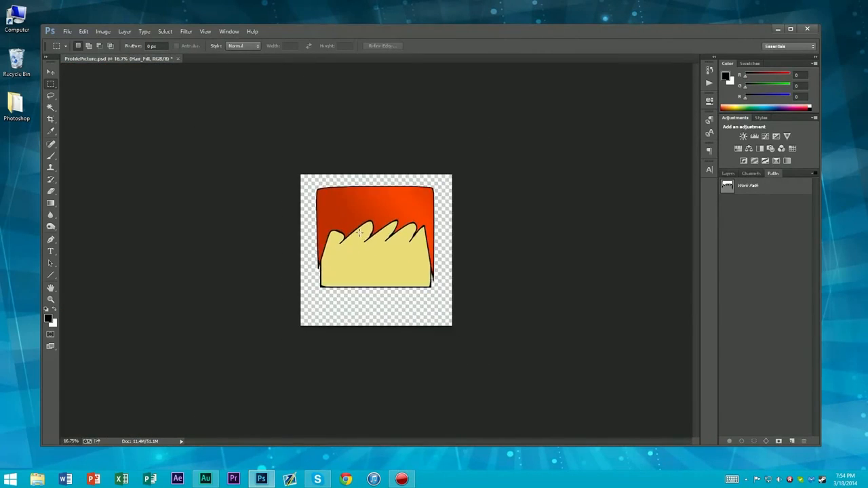
{"action": "scroll", "coordinate": [324, 214], "scroll_direction": "up", "scroll_amount": 5}
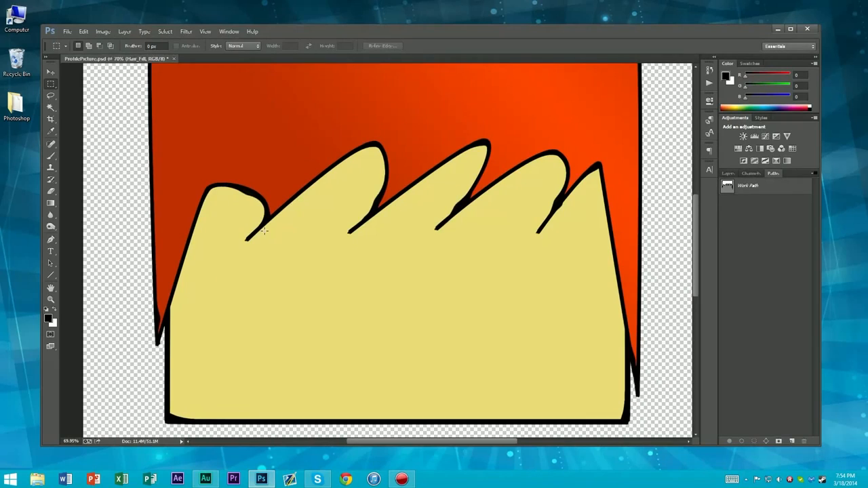
{"action": "scroll", "coordinate": [402, 183], "scroll_direction": "down", "scroll_amount": 4}
{"action": "scroll", "coordinate": [381, 213], "scroll_direction": "up", "scroll_amount": 4}
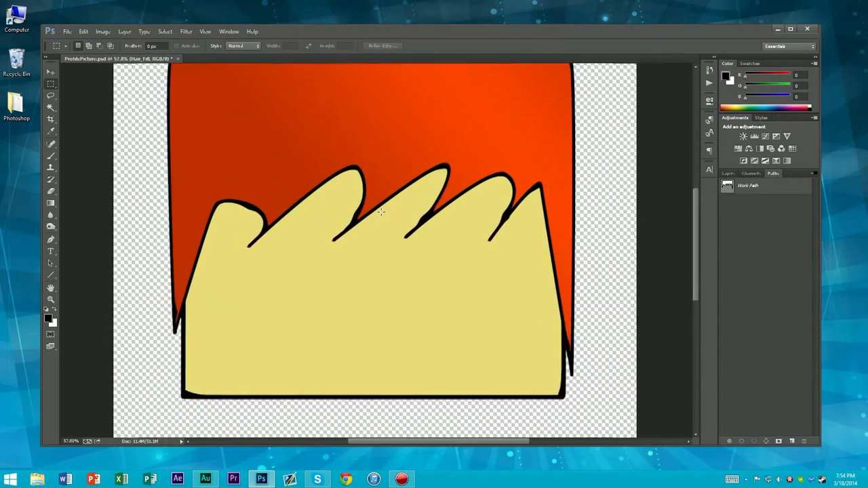
{"action": "scroll", "coordinate": [381, 213], "scroll_direction": "down", "scroll_amount": 2}
{"action": "scroll", "coordinate": [381, 212], "scroll_direction": "up", "scroll_amount": 2}
{"action": "scroll", "coordinate": [382, 212], "scroll_direction": "down", "scroll_amount": 2}
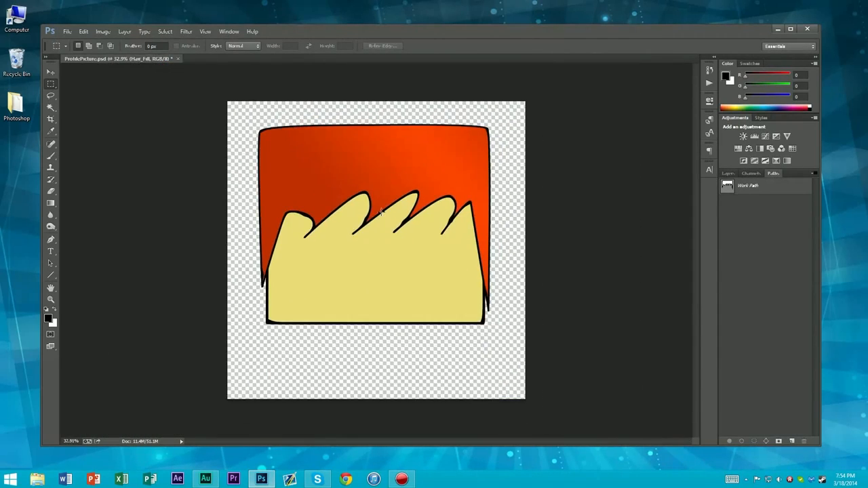
- Undo the gradient fill, the hair selection, the Hair_Fill layer and the outline stroke, leaving the hair path on Hair_Outline
{"action": "key", "text": "ctrl+alt+z"}
{"action": "key", "text": "ctrl+alt+z"}
{"action": "key", "text": "ctrl+alt+z"}
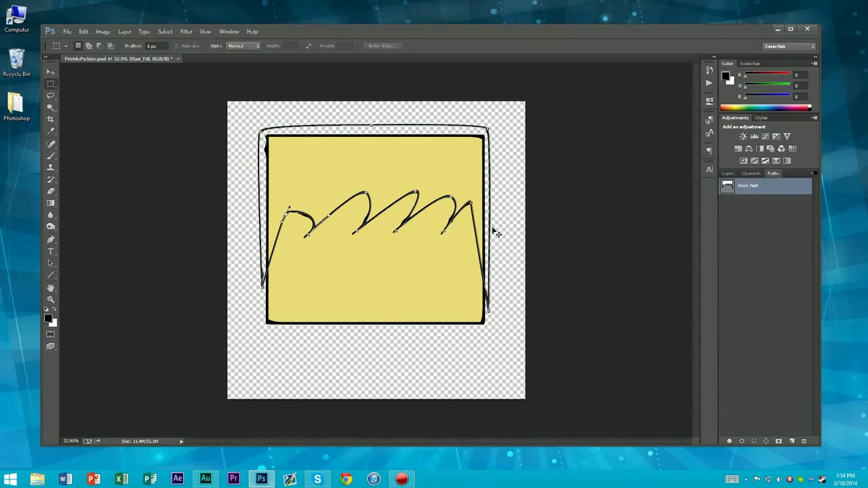
{"action": "key", "text": "ctrl+alt+z"}
{"action": "key", "text": "ctrl+alt+z"}
{"action": "key", "text": "ctrl+alt+z"}
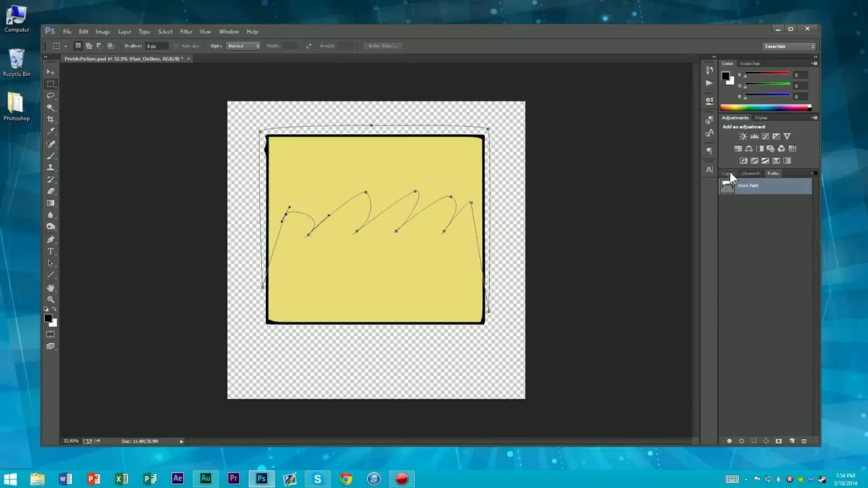
- Reduce the brush size to 7 px and stroke the hair path in black on the Hair_Outline layer
{"action": "left_click", "coordinate": [729, 174]}
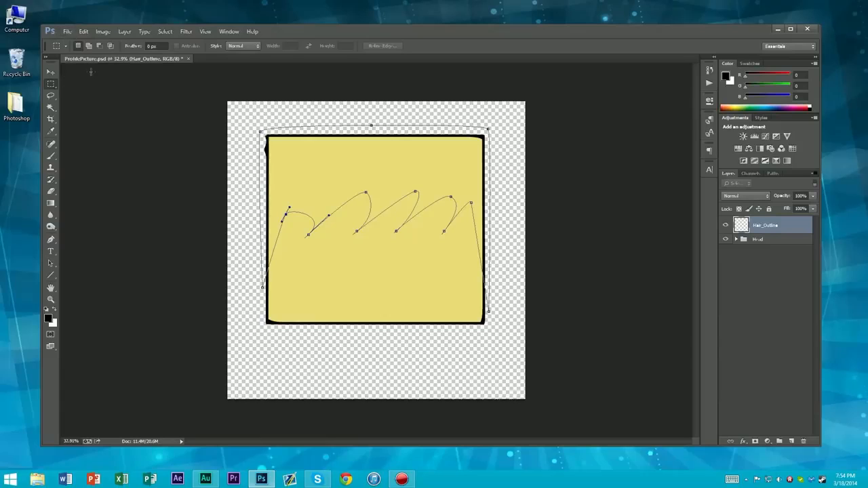
{"action": "key", "text": "b"}
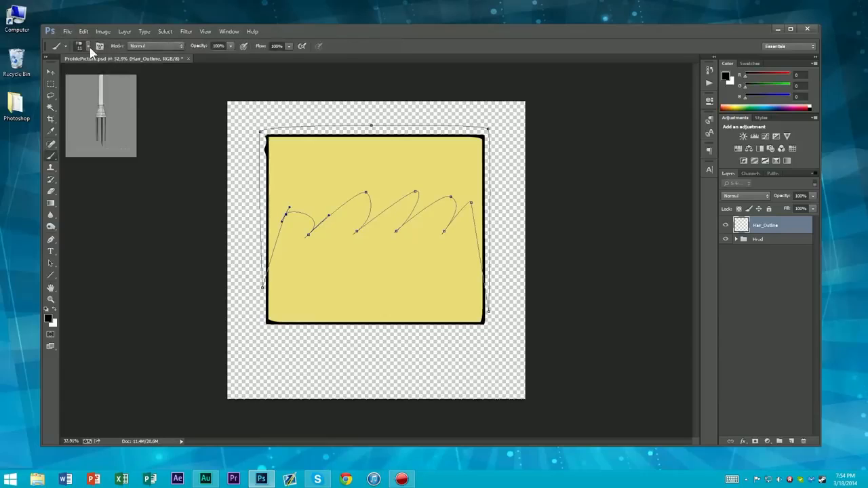
{"action": "left_click", "coordinate": [86, 46]}
{"action": "left_click_drag", "start_coordinate": [96, 74], "coordinate": [96, 76]}
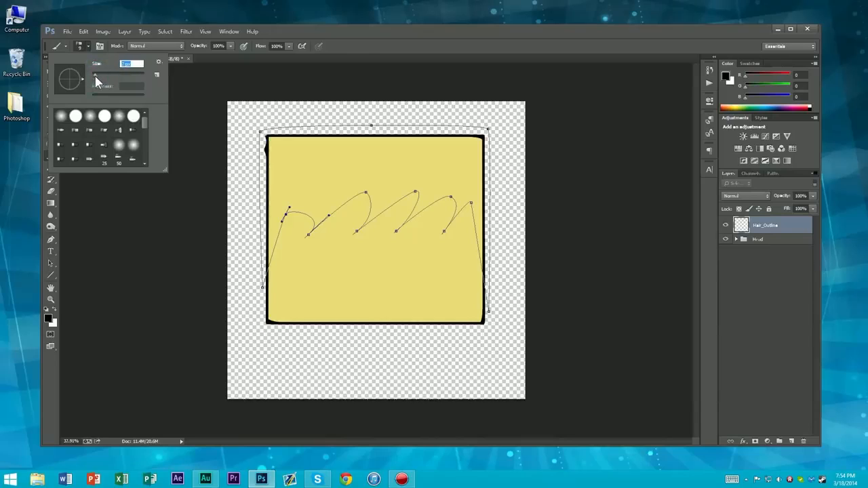
{"action": "left_click", "coordinate": [356, 31]}
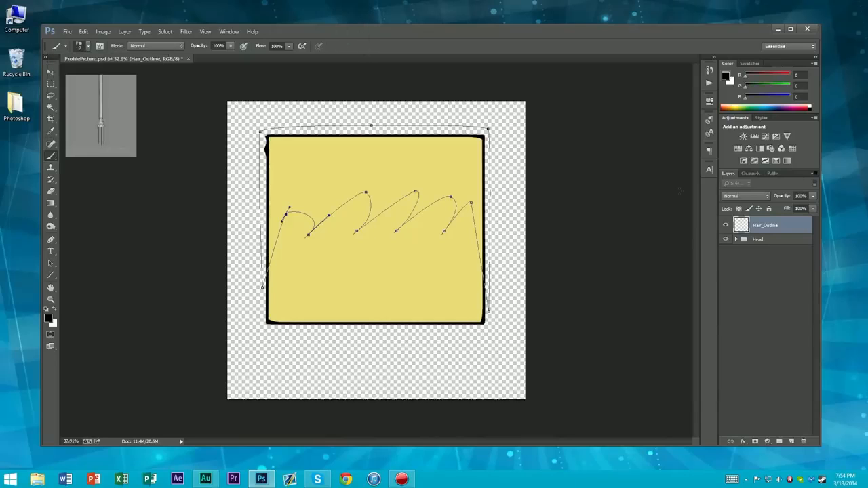
{"action": "key", "text": "Return"}
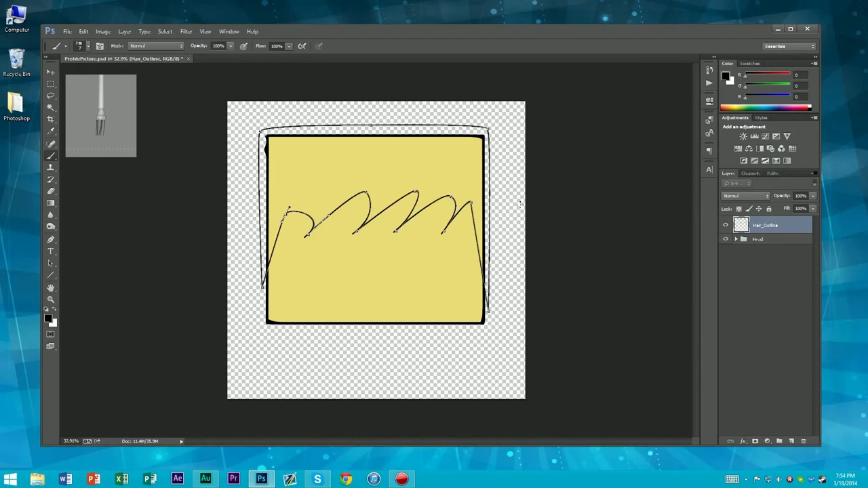
{"action": "scroll", "coordinate": [356, 237], "scroll_direction": "up", "scroll_amount": 3}
{"action": "scroll", "coordinate": [356, 238], "scroll_direction": "down", "scroll_amount": 6}
{"action": "scroll", "coordinate": [357, 237], "scroll_direction": "up", "scroll_amount": 10}
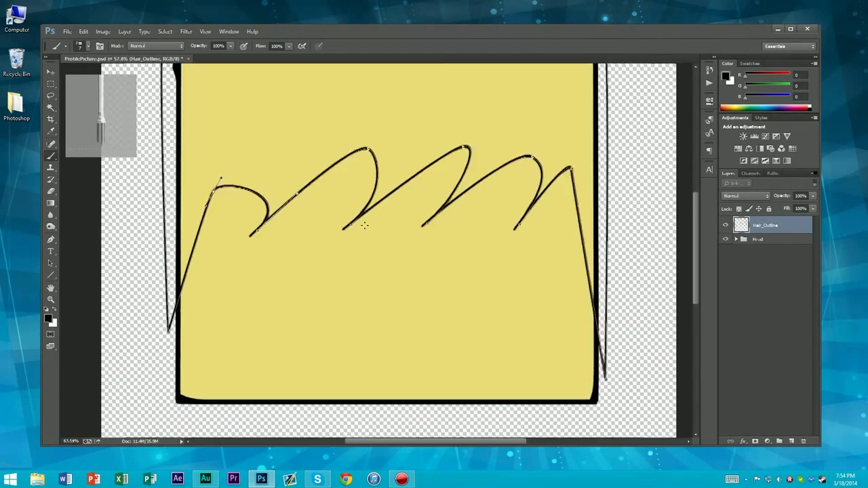
{"action": "scroll", "coordinate": [362, 225], "scroll_direction": "down", "scroll_amount": 7}
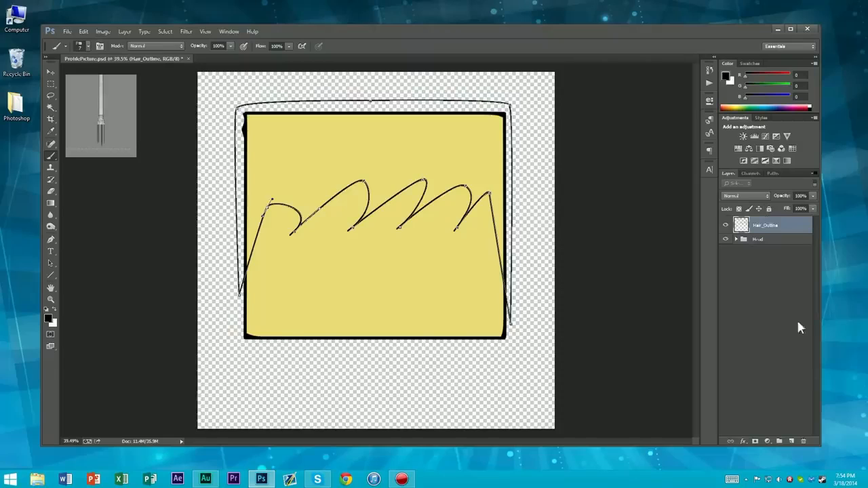
- Add a new layer beneath Hair_Outline and name it Hair_Fill
{"action": "left_click", "coordinate": [790, 441]}
{"action": "left_click_drag", "start_coordinate": [759, 225], "coordinate": [759, 251]}
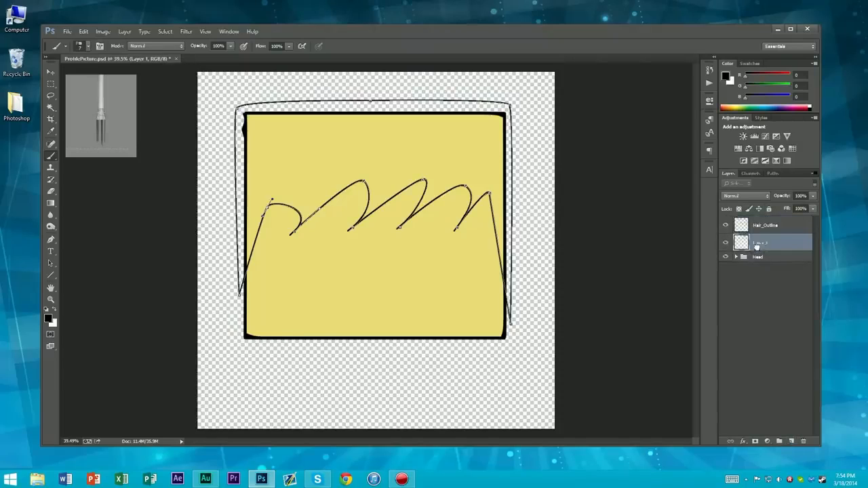
{"action": "double_click", "coordinate": [760, 242]}
{"action": "type", "text": "Hair_Fill"}
{"action": "key", "text": "Return"}
- Convert the hair's work path into a new anti-aliased selection with a 0-pixel feather radius
{"action": "left_click", "coordinate": [772, 174]}
{"action": "right_click", "coordinate": [758, 192]}
{"action": "left_click", "coordinate": [766, 221]}
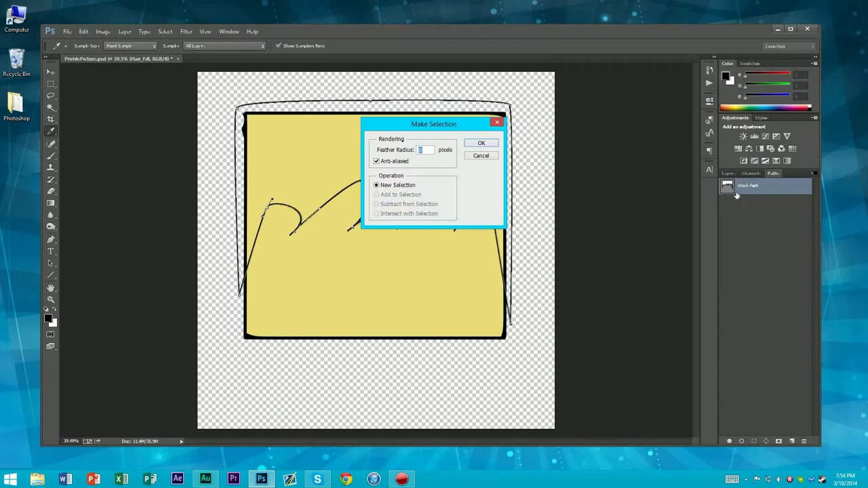
{"action": "left_click", "coordinate": [478, 145]}
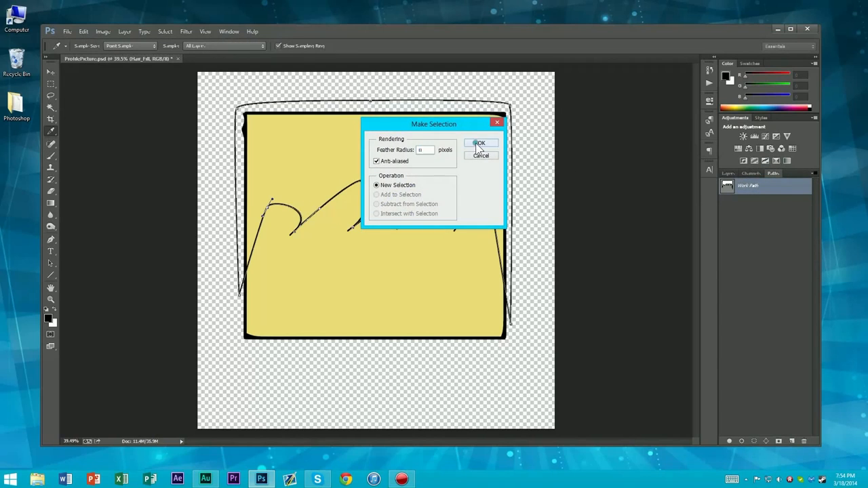
- Apply the orange gradient diagonally across the hair selection on Hair_Fill, brighter toward the upper right, and deselect it
{"action": "left_click", "coordinate": [729, 175]}
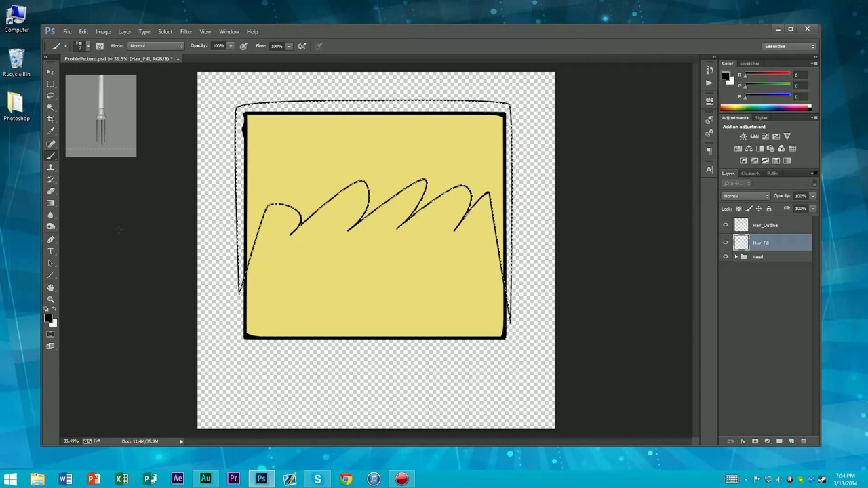
{"action": "left_click", "coordinate": [50, 203]}
{"action": "left_click_drag", "start_coordinate": [370, 182], "coordinate": [450, 126]}
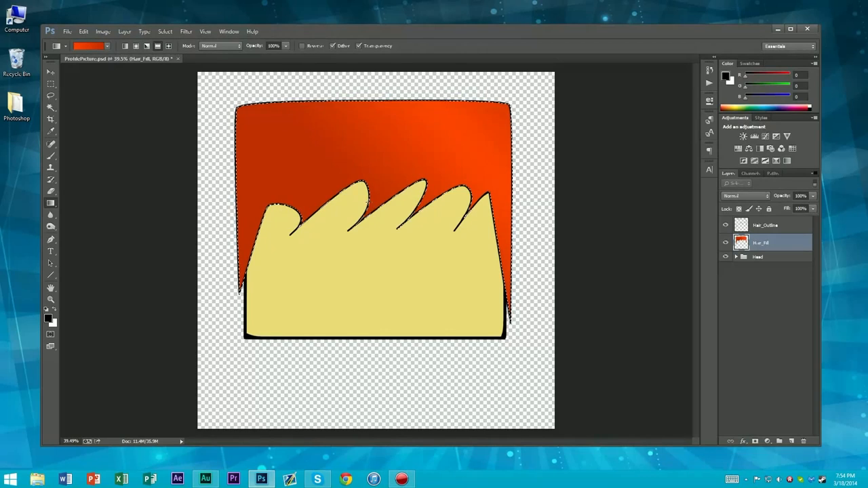
{"action": "key", "text": "ctrl+minus"}
{"action": "scroll", "coordinate": [369, 192], "scroll_direction": "up", "scroll_amount": 3}
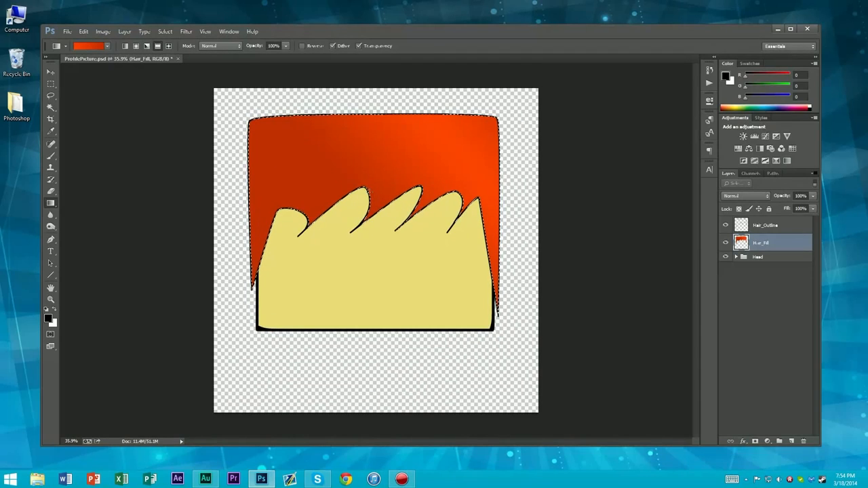
{"action": "key", "text": "m"}
{"action": "left_click", "coordinate": [206, 146]}
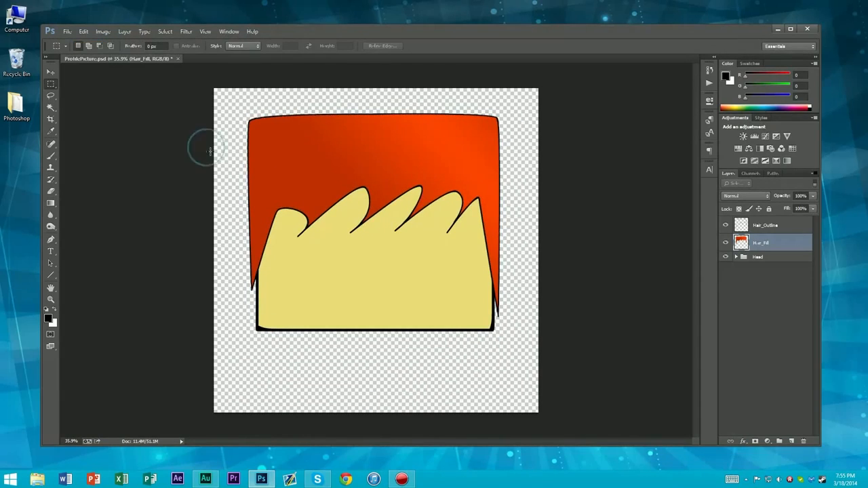
{"action": "scroll", "coordinate": [449, 162], "scroll_direction": "up", "scroll_amount": 3}
{"action": "scroll", "coordinate": [380, 170], "scroll_direction": "down", "scroll_amount": 6}
{"action": "scroll", "coordinate": [355, 173], "scroll_direction": "down", "scroll_amount": 1}
{"action": "scroll", "coordinate": [356, 173], "scroll_direction": "up", "scroll_amount": 6}
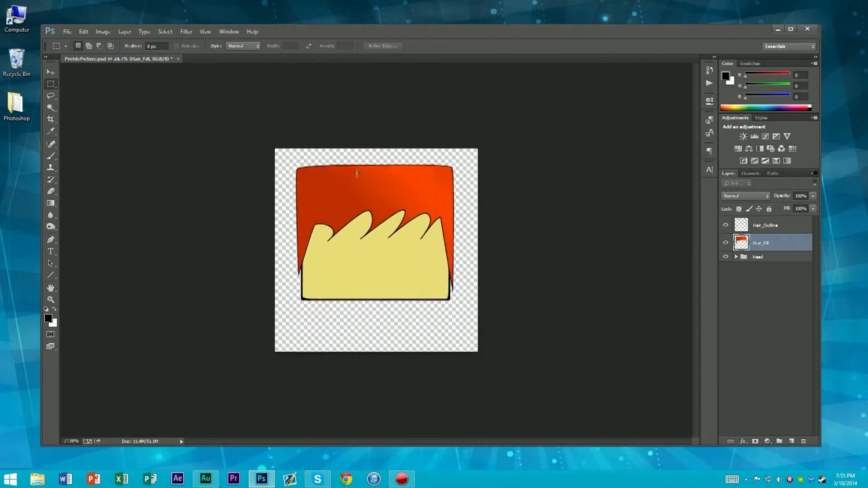
- Check the finished hair's outline and gradient on the canvas, and save the document
{"action": "scroll", "coordinate": [356, 173], "scroll_direction": "down", "scroll_amount": 6}
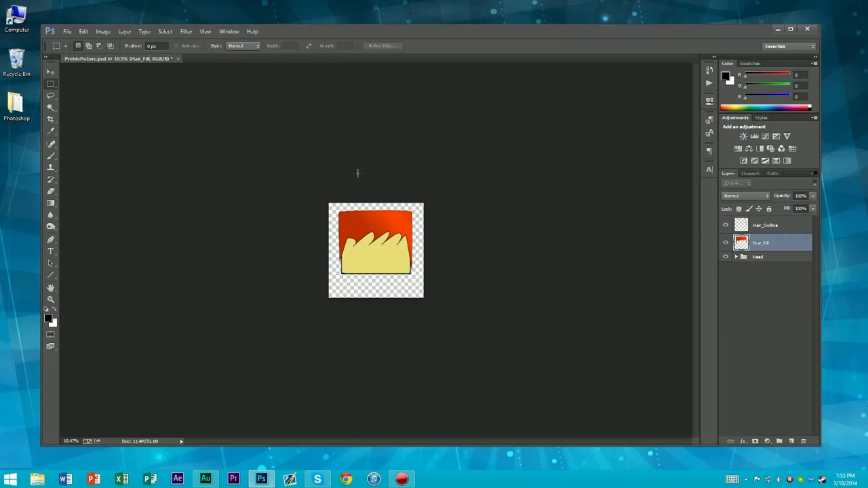
{"action": "scroll", "coordinate": [358, 173], "scroll_direction": "up", "scroll_amount": 9}
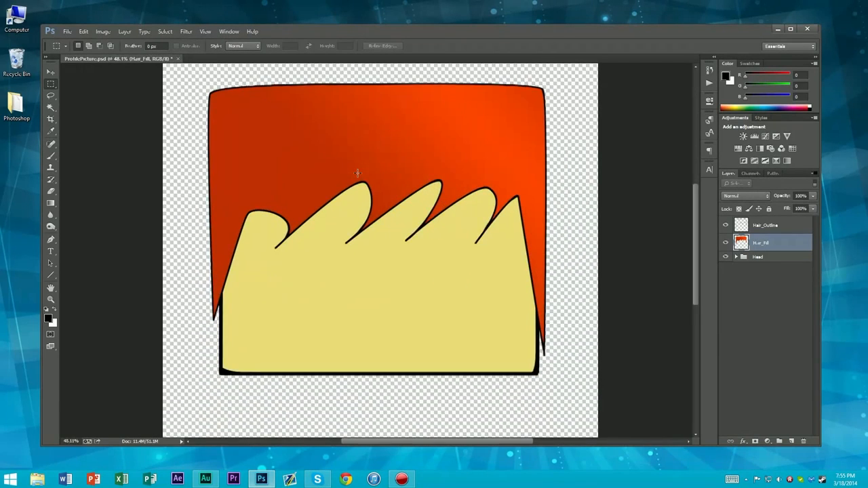
{"action": "scroll", "coordinate": [357, 172], "scroll_direction": "down", "scroll_amount": 5}
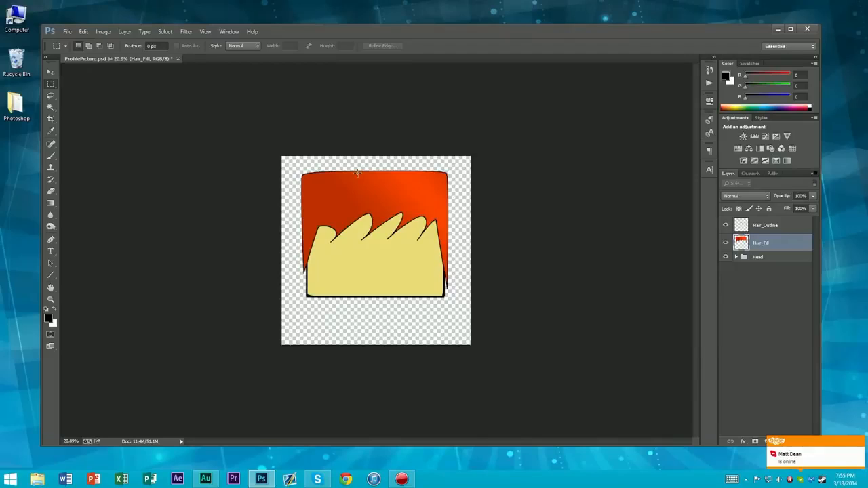
{"action": "key", "text": "ctrl+s"}
- Group the Hair_Outline and Hair_Fill layers and name the group Hair
{"action": "left_click", "coordinate": [783, 232], "text": "shift"}
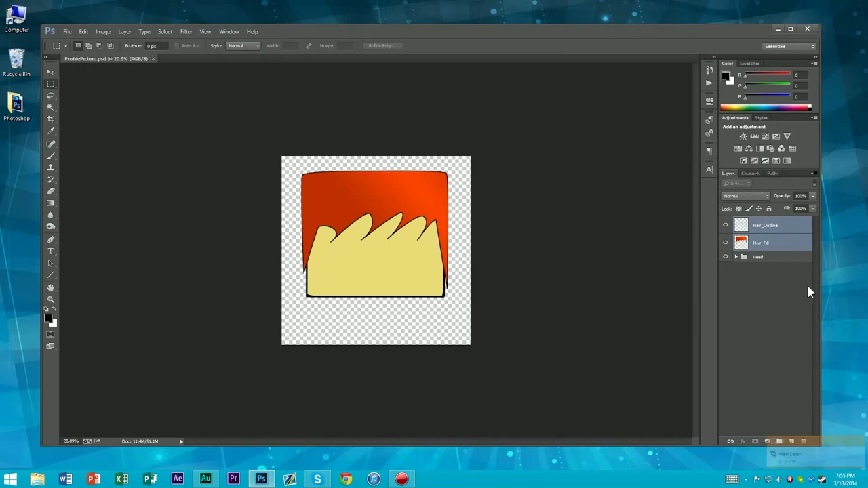
{"action": "left_click_drag", "start_coordinate": [779, 232], "coordinate": [779, 441]}
{"action": "double_click", "coordinate": [761, 222]}
{"action": "type", "text": "H"}
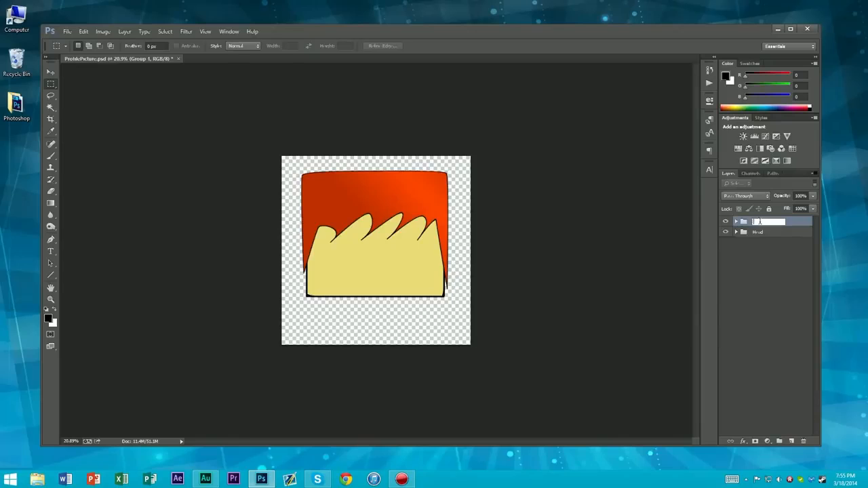
{"action": "type", "text": "air"}
{"action": "key", "text": "Return"}
{"action": "left_click", "coordinate": [756, 268]}
{"action": "scroll", "coordinate": [425, 238], "scroll_direction": "up", "scroll_amount": 5}
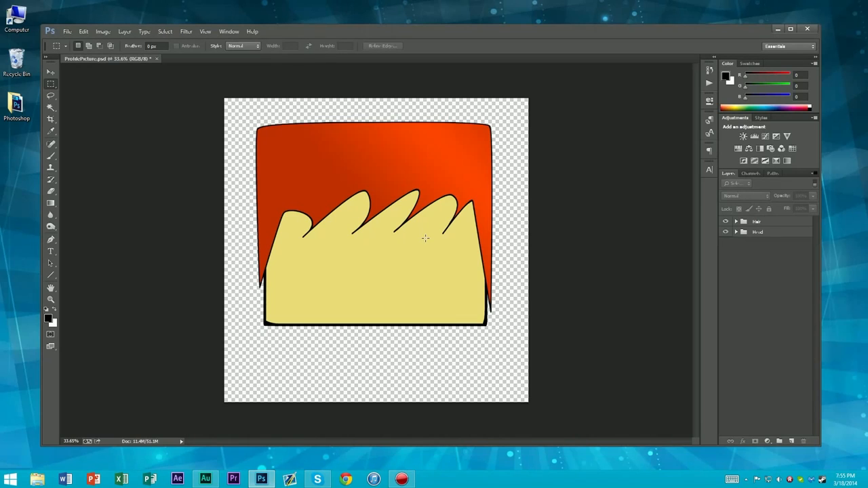
{"action": "scroll", "coordinate": [373, 213], "scroll_direction": "up", "scroll_amount": 3}
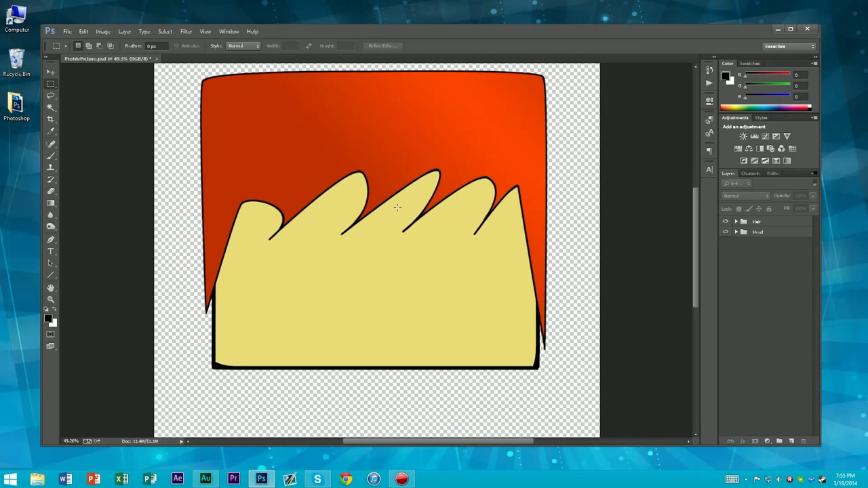
{"action": "scroll", "coordinate": [397, 208], "scroll_direction": "down", "scroll_amount": 7}
{"action": "scroll", "coordinate": [398, 208], "scroll_direction": "up", "scroll_amount": 5}
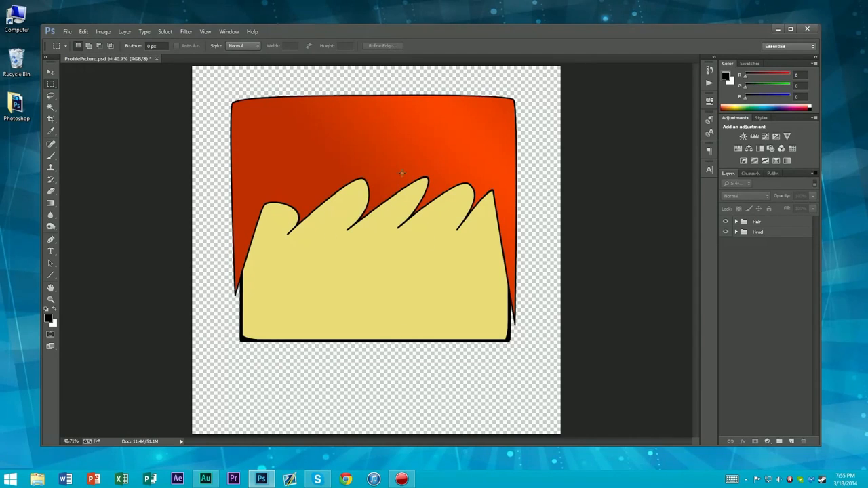
{"action": "left_click_drag", "start_coordinate": [296, 291], "coordinate": [402, 302]}
{"action": "left_click", "coordinate": [435, 303]}
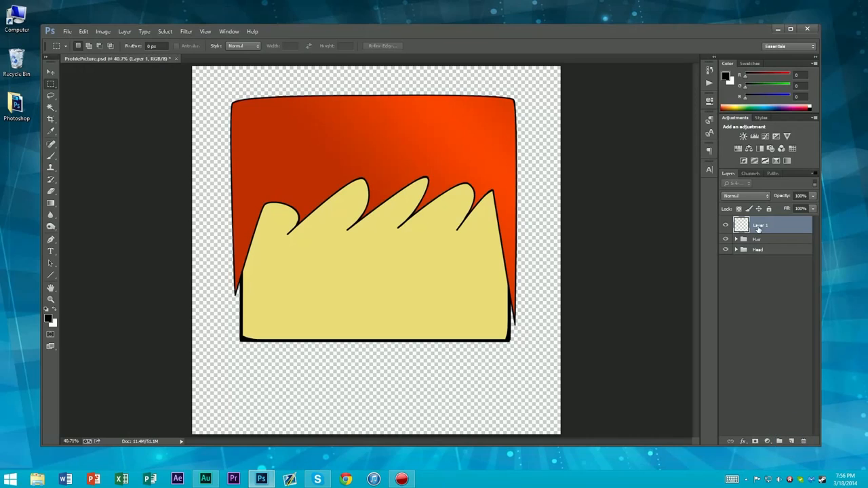
- Add a new layer above the Hair group and name it Eyes
{"action": "double_click", "coordinate": [758, 227]}
{"action": "type", "text": "Eyes"}
{"action": "key", "text": "Return"}
- Delete the hair's old work path and return to the Eyes layer
{"action": "left_click", "coordinate": [773, 173]}
{"action": "left_click", "coordinate": [749, 189]}
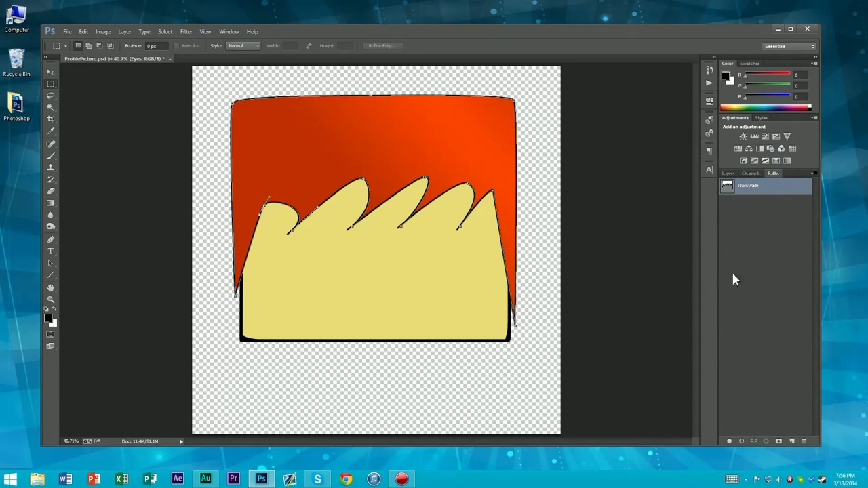
{"action": "key", "text": "Delete"}
{"action": "left_click", "coordinate": [729, 174]}
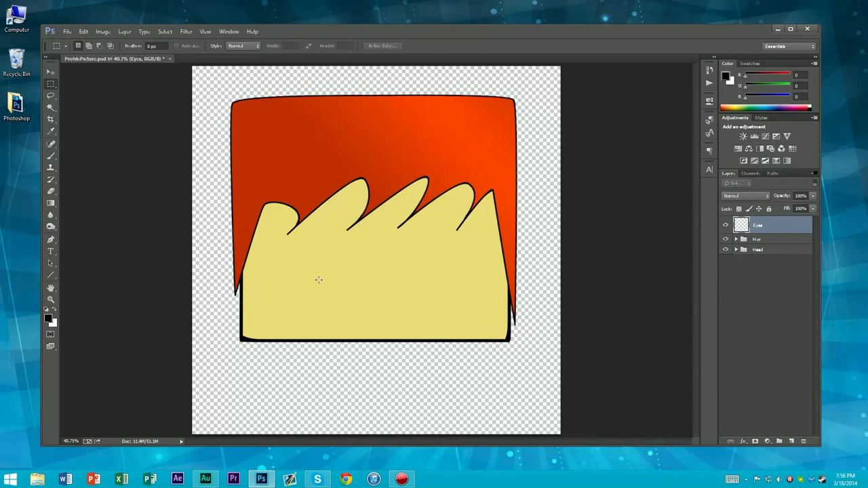
{"action": "key", "text": "p"}
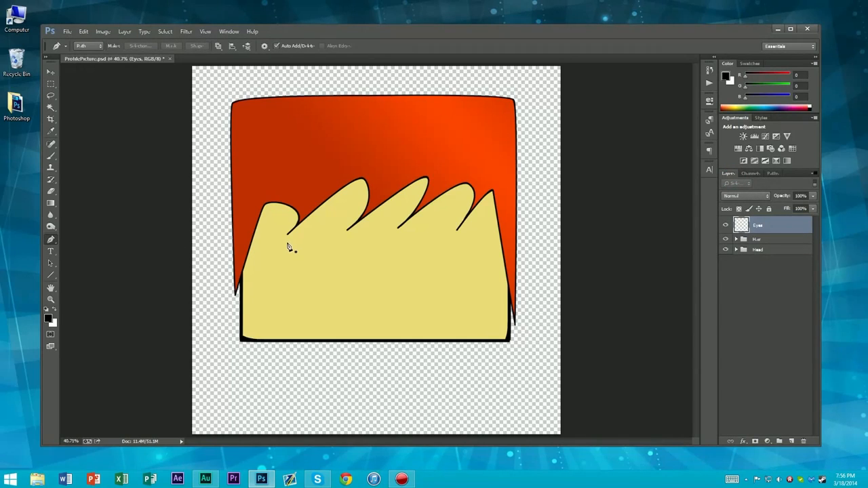
{"action": "left_click", "coordinate": [288, 242]}
{"action": "left_click", "coordinate": [288, 269]}
{"action": "left_click", "coordinate": [322, 271]}
{"action": "left_click", "coordinate": [287, 268]}
{"action": "key", "text": "ctrl+z"}
{"action": "left_click", "coordinate": [288, 270]}
{"action": "left_click", "coordinate": [287, 242]}
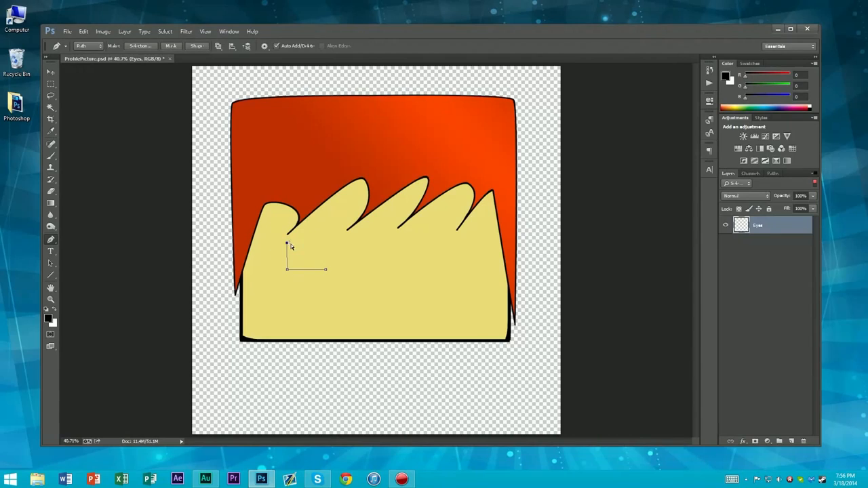
{"action": "key", "text": "ctrl+alt+z"}
{"action": "key", "text": "ctrl+alt+z"}
- Draw a closed rectangular Pen path for an eye on the left side of the face, below the first hair spike
{"action": "left_click", "coordinate": [287, 270]}
{"action": "left_click", "coordinate": [287, 243]}
{"action": "left_click", "coordinate": [325, 269]}
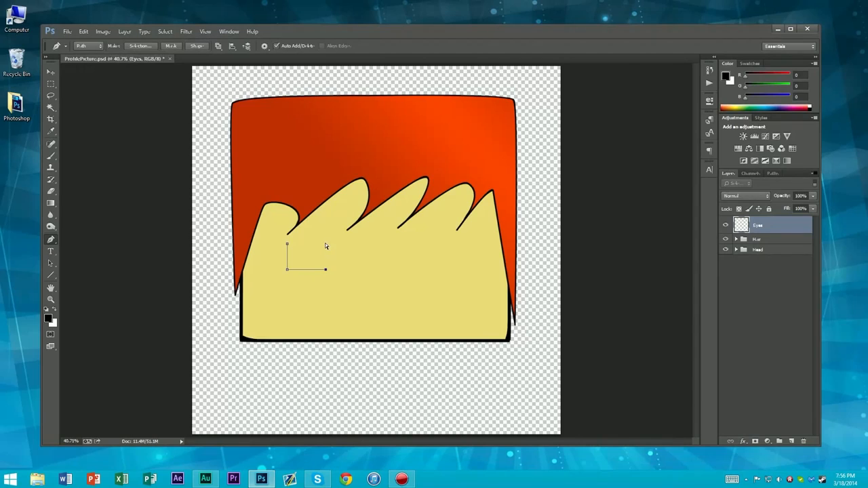
{"action": "key", "text": "ctrl+alt+z"}
{"action": "key", "text": "ctrl+alt+z"}
{"action": "left_click", "coordinate": [326, 270]}
{"action": "left_click", "coordinate": [326, 242]}
{"action": "left_click_drag", "start_coordinate": [326, 243], "coordinate": [327, 241]}
{"action": "left_click", "coordinate": [288, 241]}
- Adjust the eye path's lower-right corner and its right and top edges to make a wider, straighter rectangle
{"action": "left_click", "coordinate": [313, 269]}
{"action": "left_click", "coordinate": [312, 270]}
{"action": "double_click", "coordinate": [329, 270], "text": "ctrl"}
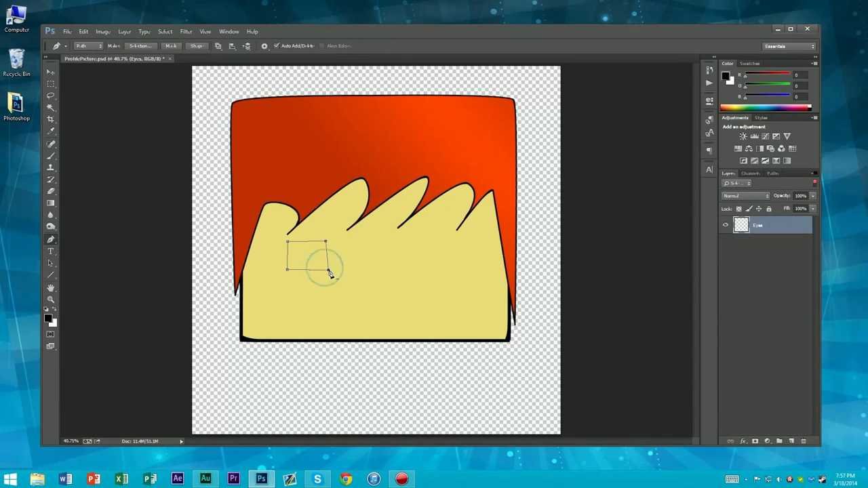
{"action": "left_click_drag", "start_coordinate": [329, 270], "coordinate": [324, 269], "text": "ctrl"}
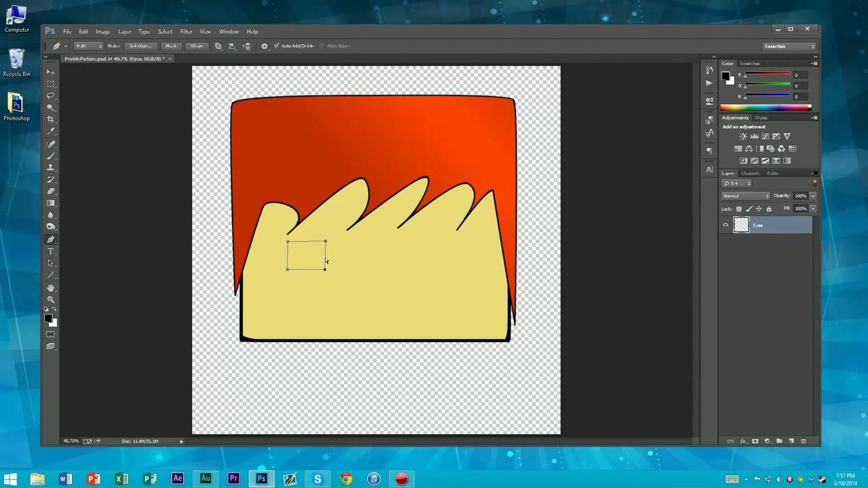
{"action": "left_click_drag", "start_coordinate": [324, 257], "coordinate": [334, 260], "text": "ctrl"}
{"action": "left_click_drag", "start_coordinate": [309, 244], "coordinate": [309, 242], "text": "ctrl"}
- Set the layer filter to Kind so all layers are listed, and dismiss the chat notification
{"action": "left_click", "coordinate": [738, 183]}
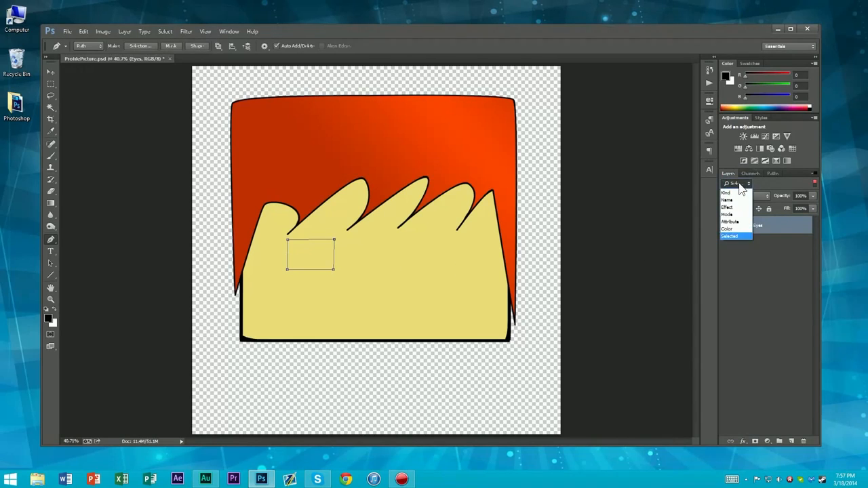
{"action": "left_click", "coordinate": [739, 183]}
{"action": "left_click", "coordinate": [731, 183]}
{"action": "left_click", "coordinate": [726, 192]}
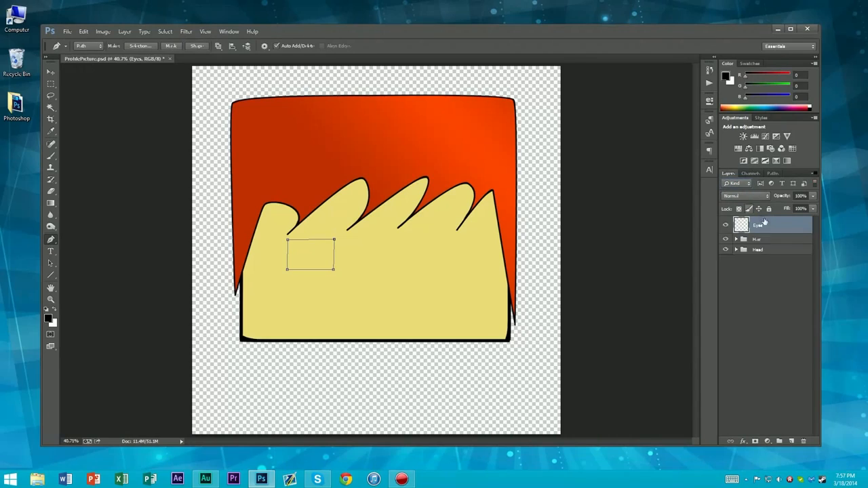
{"action": "left_click", "coordinate": [758, 286]}
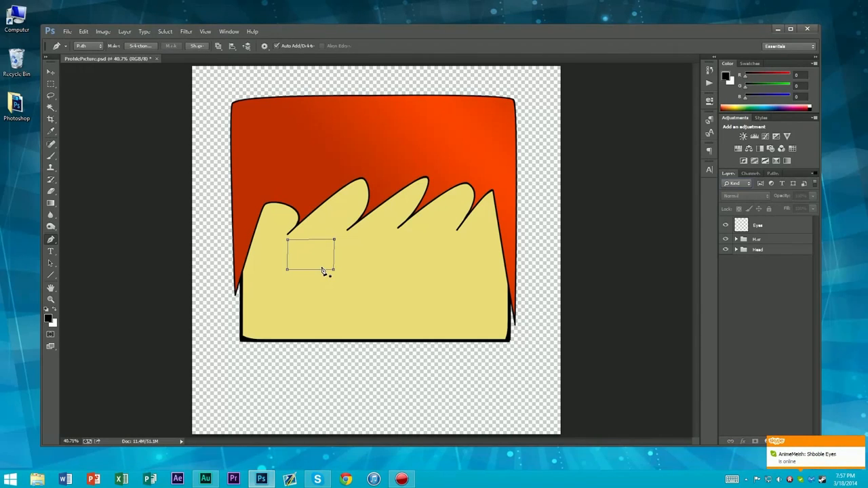
{"action": "left_click", "coordinate": [860, 444]}
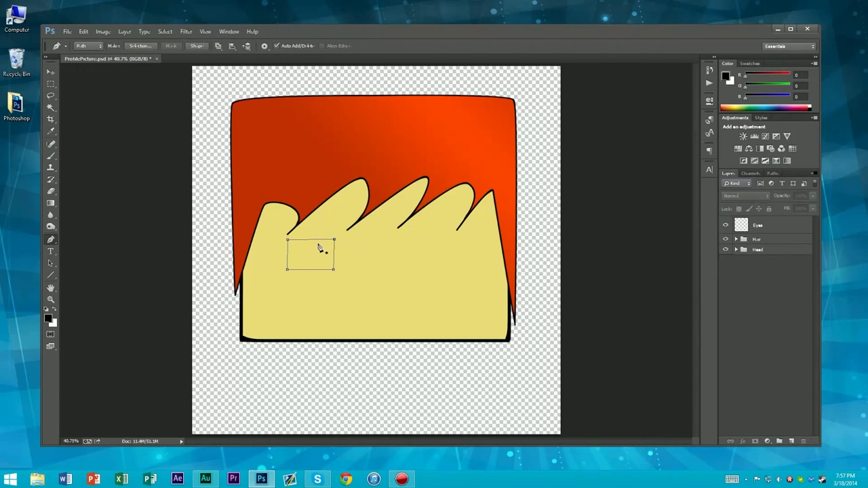
- Rename the Eyes layer as Eyes_Outline
{"action": "left_click", "coordinate": [766, 231]}
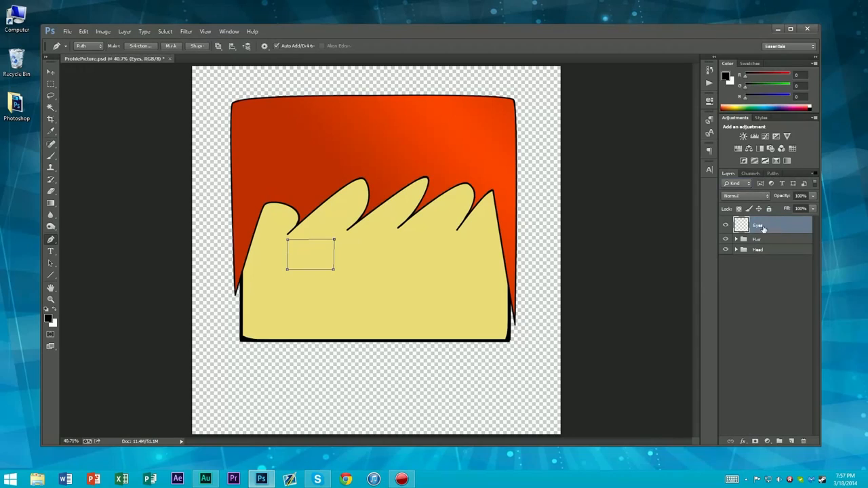
{"action": "double_click", "coordinate": [756, 226]}
{"action": "left_click", "coordinate": [757, 224]}
{"action": "type", "text": "_Outline"}
{"action": "key", "text": "Return"}
- Try stroking the eye's work path on the Eyes_Outline layer with the 7 px brush, and undo the stroke
{"action": "left_click", "coordinate": [772, 174]}
{"action": "right_click", "coordinate": [761, 187]}
{"action": "left_click", "coordinate": [738, 229]}
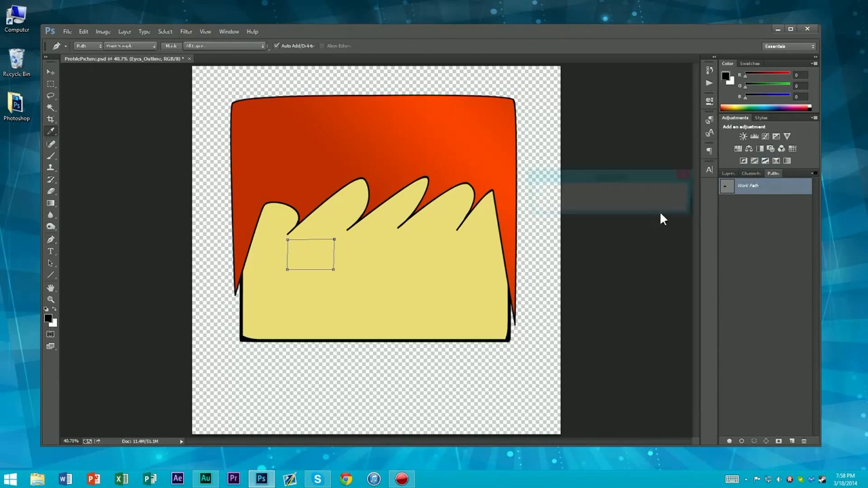
{"action": "left_click", "coordinate": [673, 192]}
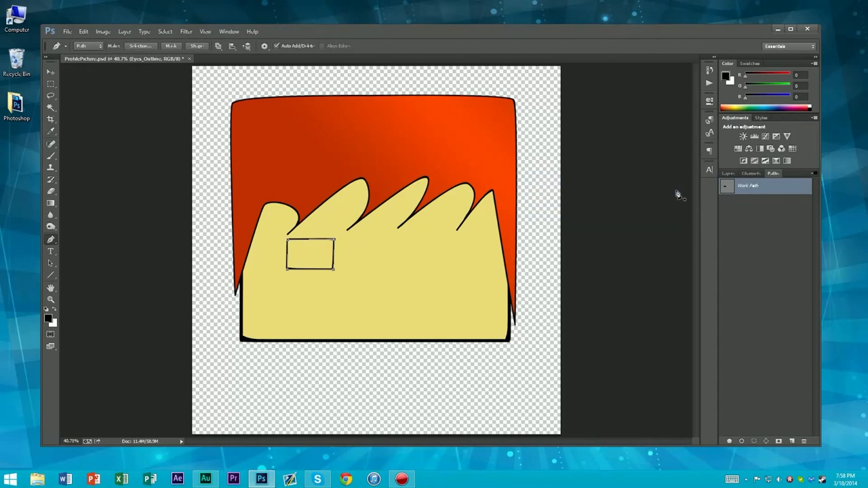
{"action": "left_click", "coordinate": [728, 174]}
{"action": "key", "text": "ctrl+z"}
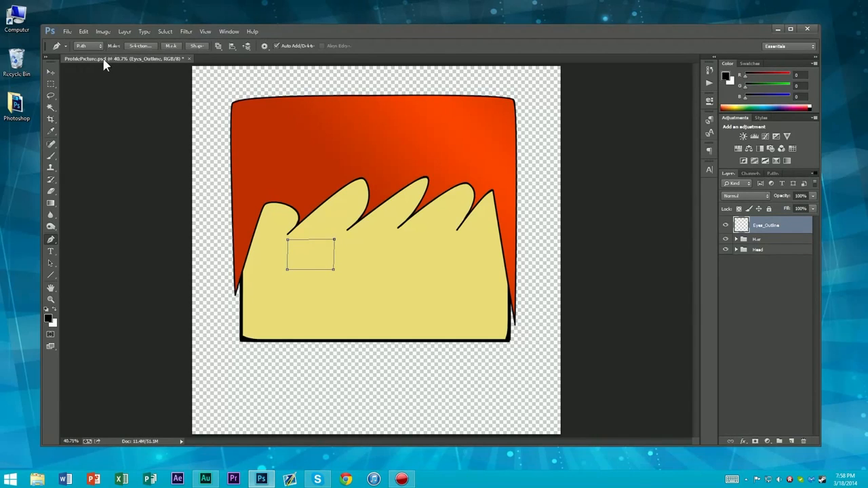
- Reduce the brush size to 4 px and stroke the eye path in black on the Eyes_Outline layer
{"action": "key", "text": "b"}
{"action": "left_click", "coordinate": [81, 46]}
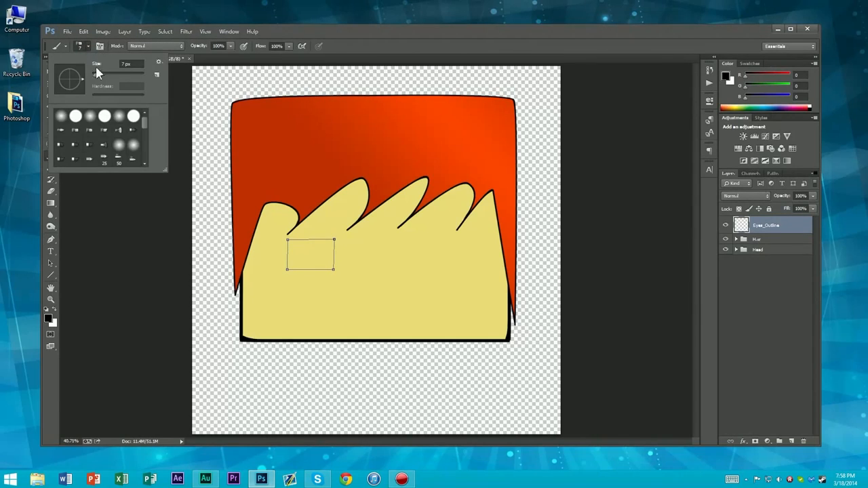
{"action": "left_click_drag", "start_coordinate": [95, 76], "coordinate": [93, 77]}
{"action": "type", "text": "5"}
{"action": "key", "text": "Return"}
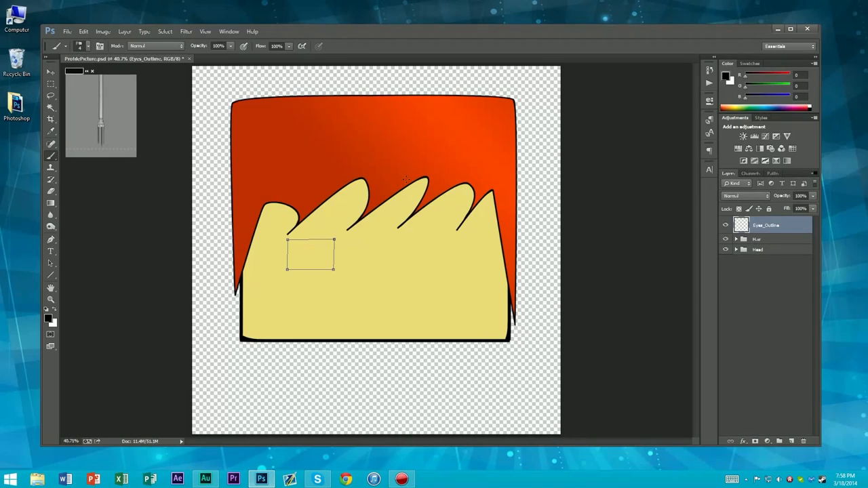
{"action": "key", "text": "Return"}
{"action": "key", "text": "Return"}
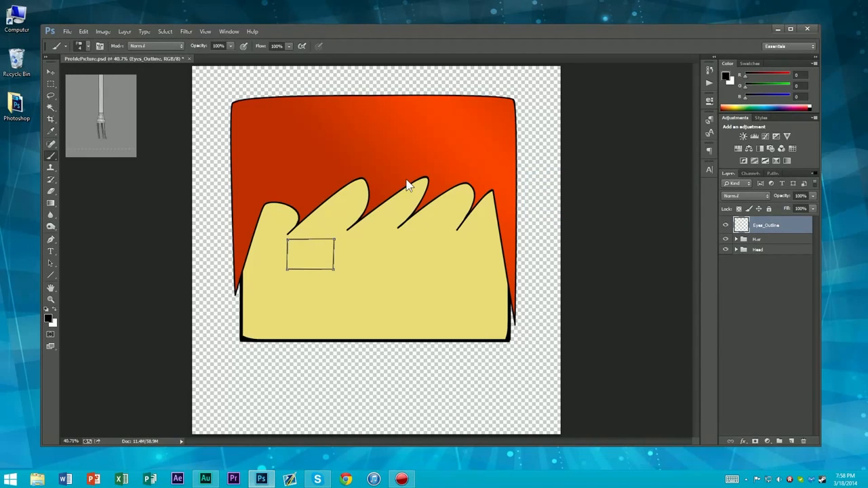
- Convert the eye's work path into a new anti-aliased selection with a 0-pixel feather radius
{"action": "left_click", "coordinate": [774, 173]}
{"action": "right_click", "coordinate": [745, 190]}
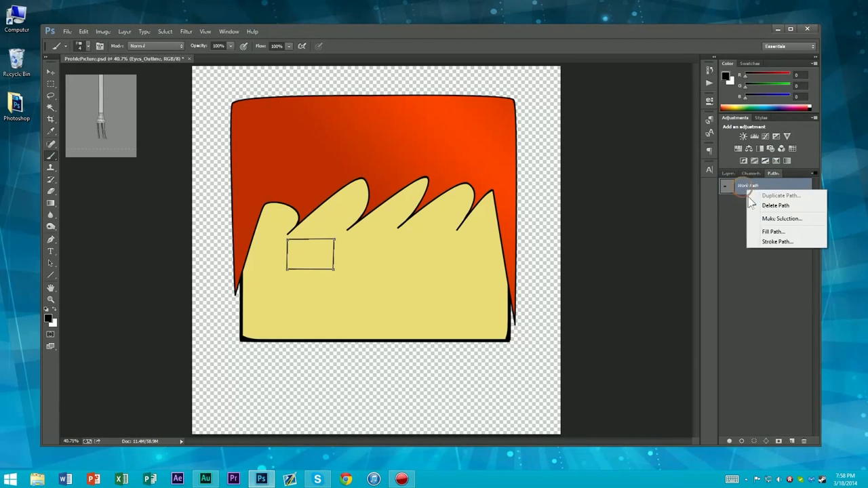
{"action": "left_click", "coordinate": [780, 218]}
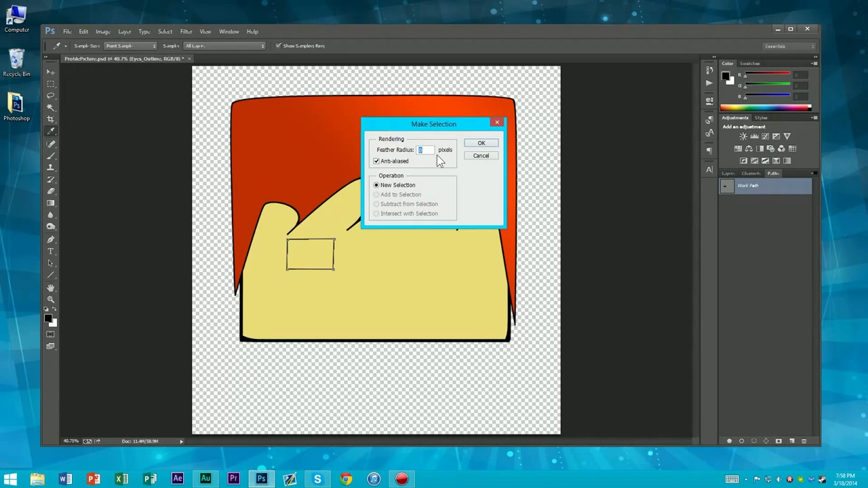
{"action": "key", "text": "Return"}
{"action": "scroll", "coordinate": [311, 252], "scroll_direction": "up", "scroll_amount": 5}
{"action": "scroll", "coordinate": [409, 259], "scroll_direction": "up", "scroll_amount": 3}
{"action": "scroll", "coordinate": [407, 257], "scroll_direction": "down", "scroll_amount": 3}
{"action": "scroll", "coordinate": [407, 257], "scroll_direction": "up", "scroll_amount": 4}
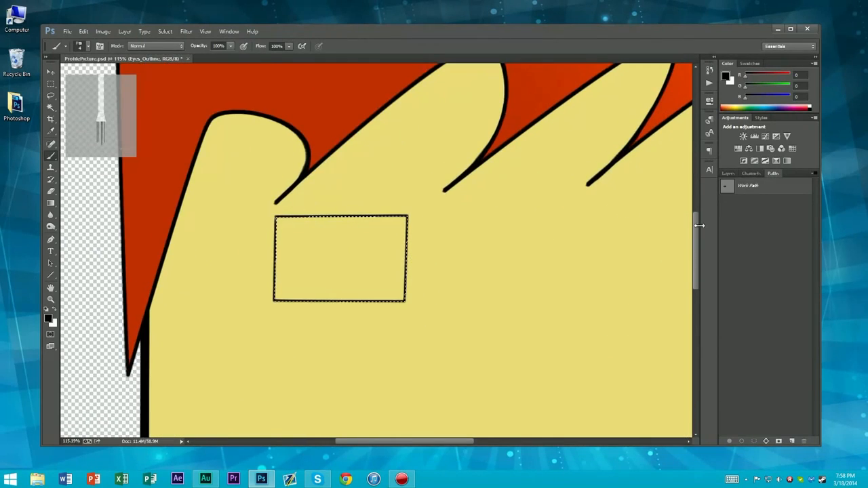
- Add a new layer beneath Eyes_Outline and name it Eyes_Fill
{"action": "left_click", "coordinate": [728, 173]}
{"action": "left_click", "coordinate": [804, 440]}
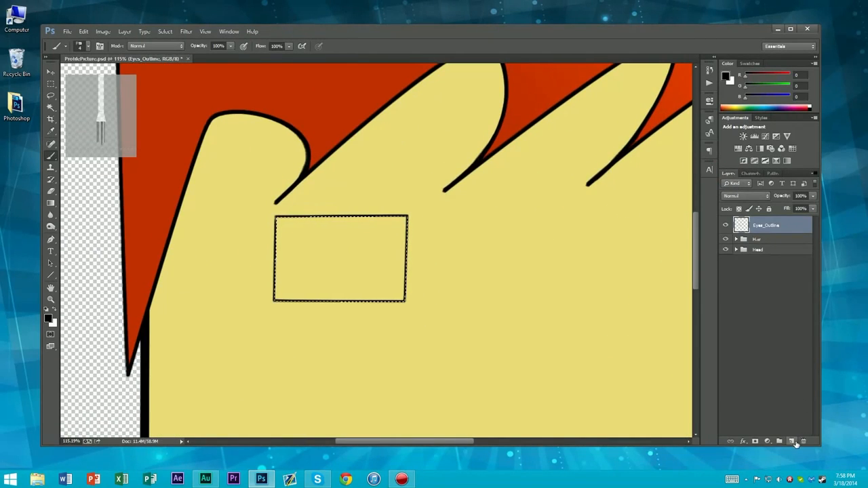
{"action": "left_click_drag", "start_coordinate": [763, 230], "coordinate": [764, 250]}
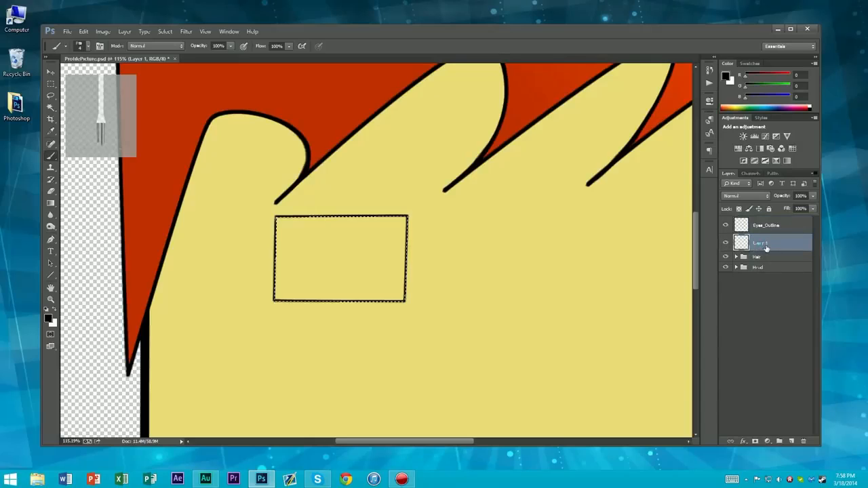
{"action": "double_click", "coordinate": [764, 244]}
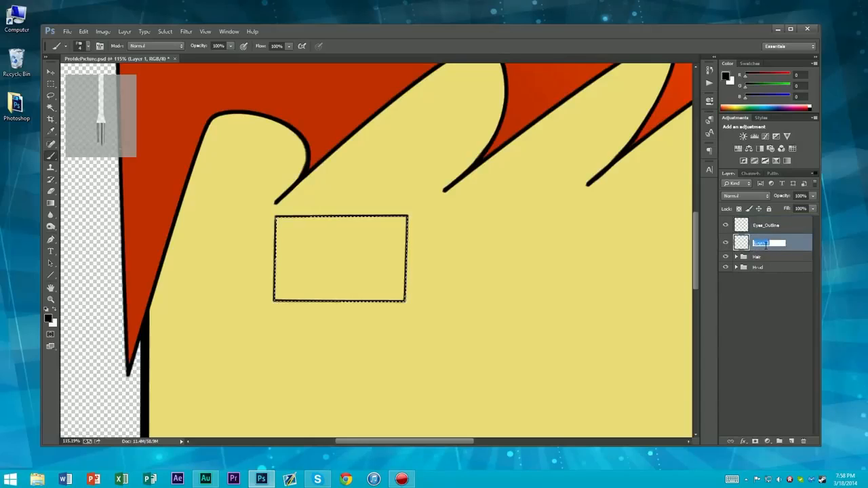
{"action": "type", "text": "Eyes_Fill"}
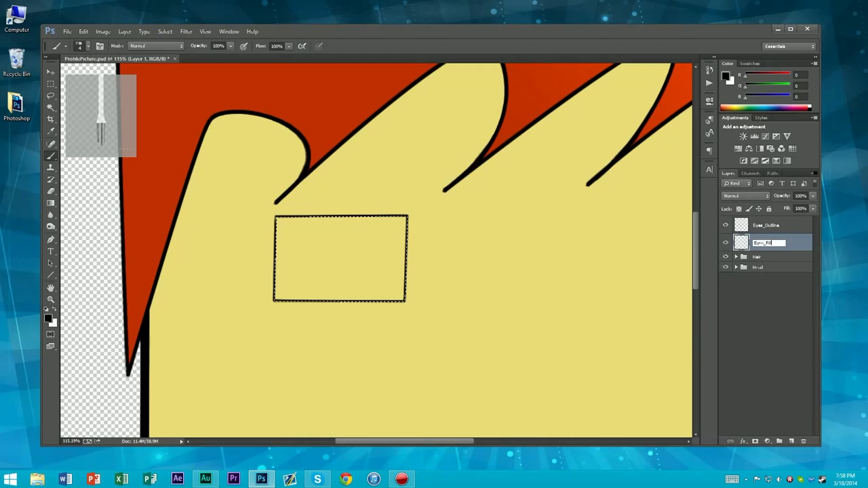
{"action": "key", "text": "Return"}
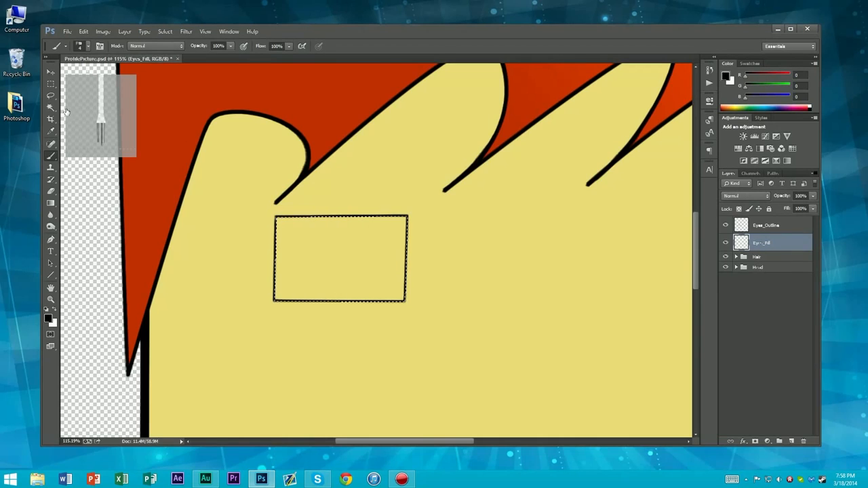
- Open the Gradient tool's current gradient for editing and set its starting color stop to light grey #f0f0f0
{"action": "left_click", "coordinate": [52, 203]}
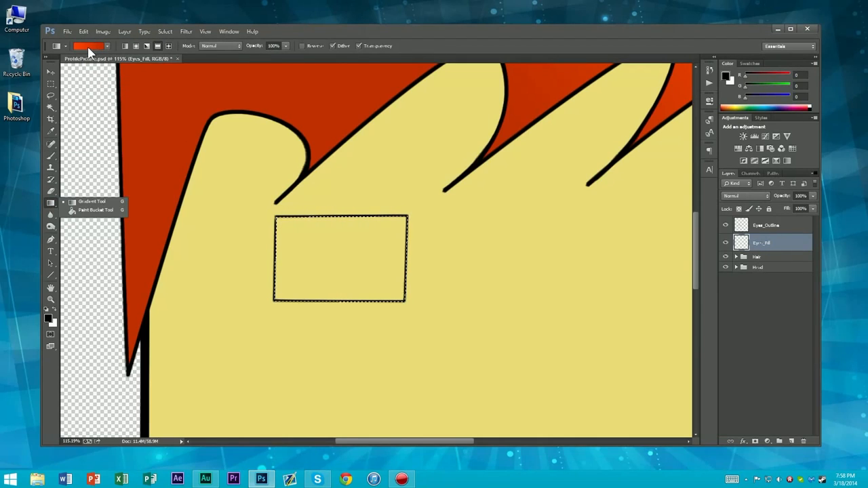
{"action": "left_click", "coordinate": [88, 44]}
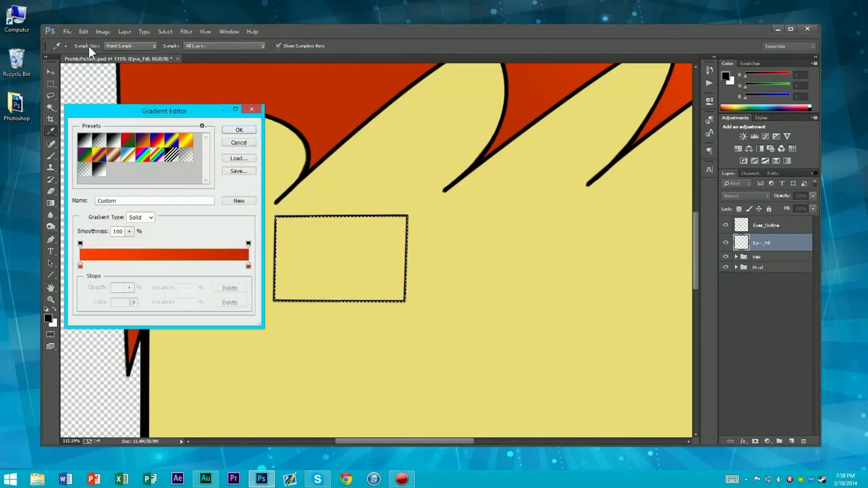
{"action": "double_click", "coordinate": [82, 265]}
{"action": "left_click_drag", "start_coordinate": [278, 307], "coordinate": [234, 285]}
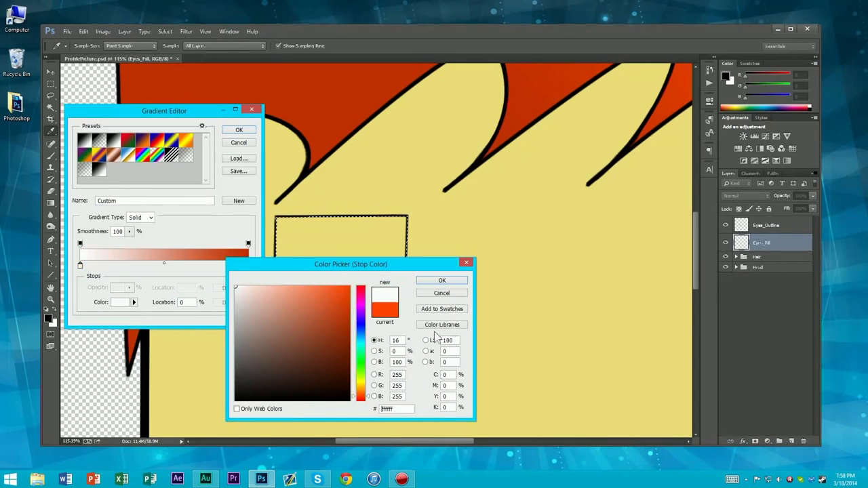
{"action": "left_click", "coordinate": [235, 293]}
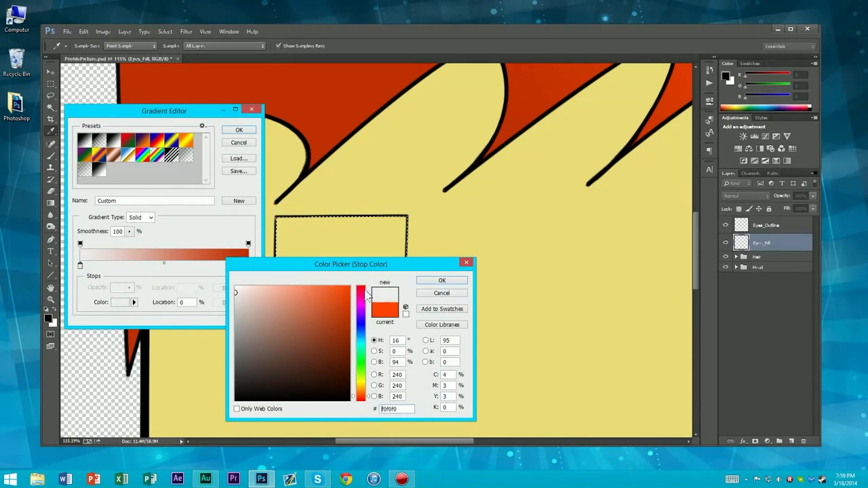
{"action": "left_click", "coordinate": [419, 282]}
- Set the gradient's ending color stop to grey #d8d8d8 and accept the edited gradient
{"action": "left_click", "coordinate": [248, 266]}
{"action": "double_click", "coordinate": [248, 265]}
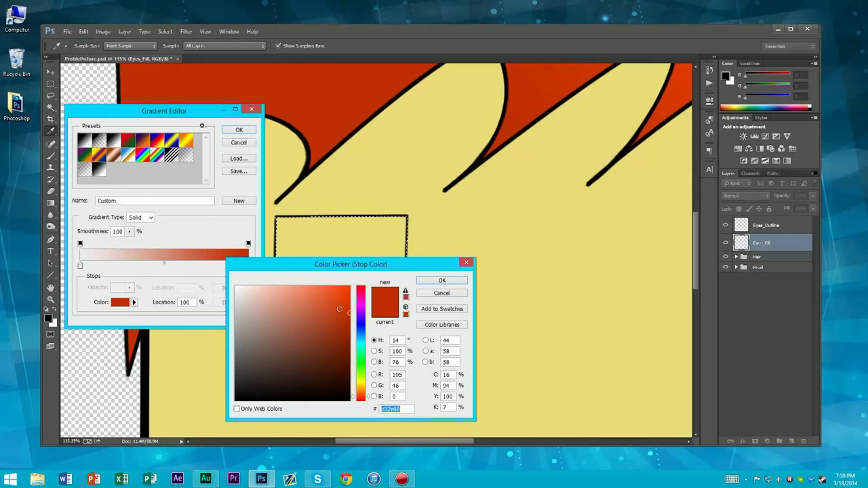
{"action": "type", "text": "d8d8d8"}
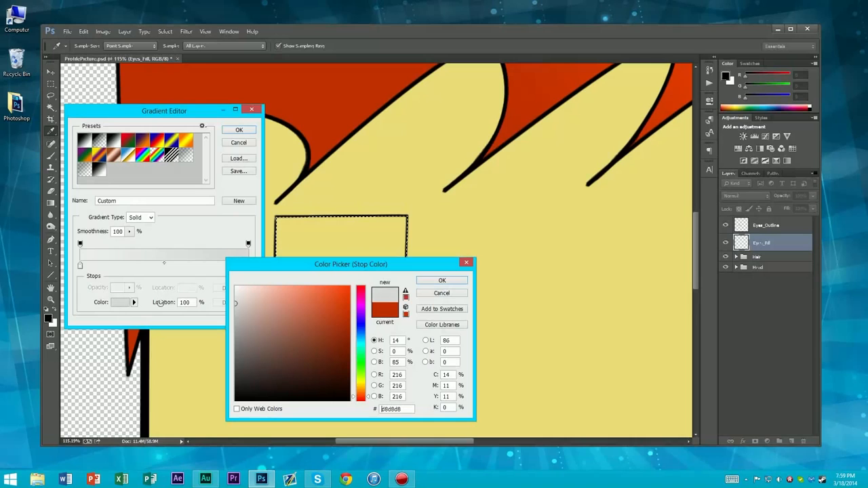
{"action": "left_click", "coordinate": [442, 281]}
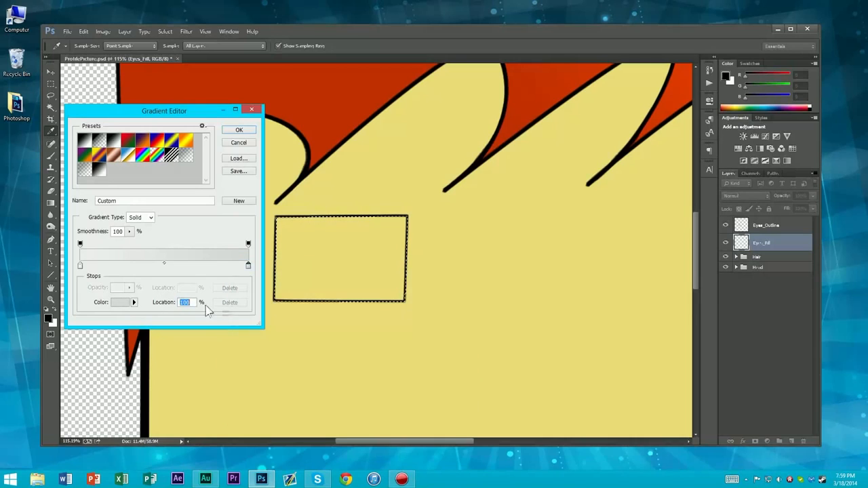
{"action": "left_click", "coordinate": [238, 130]}
- Fill the eye selection on Eyes_Fill with the grey gradient, running diagonally from its centre past the lower-left corner, and deselect
{"action": "left_click_drag", "start_coordinate": [332, 261], "coordinate": [260, 314]}
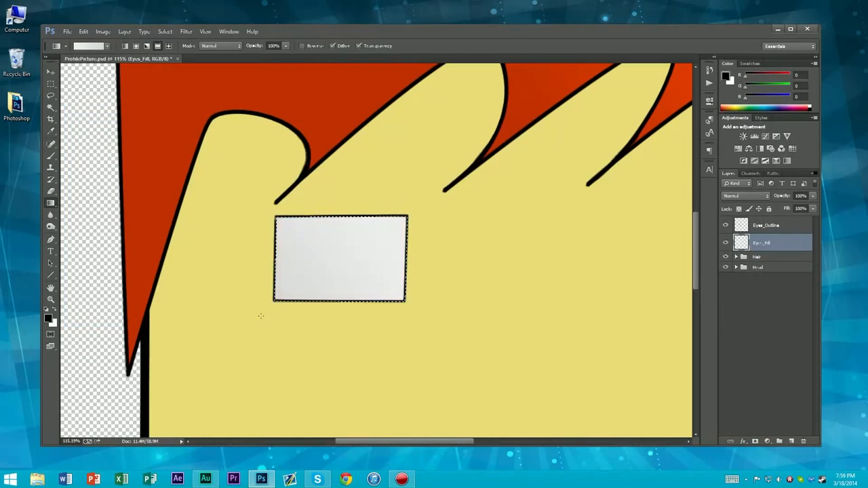
{"action": "key", "text": "ctrl+0"}
{"action": "scroll", "coordinate": [360, 281], "scroll_direction": "down", "scroll_amount": 7}
{"action": "scroll", "coordinate": [361, 281], "scroll_direction": "up", "scroll_amount": 8}
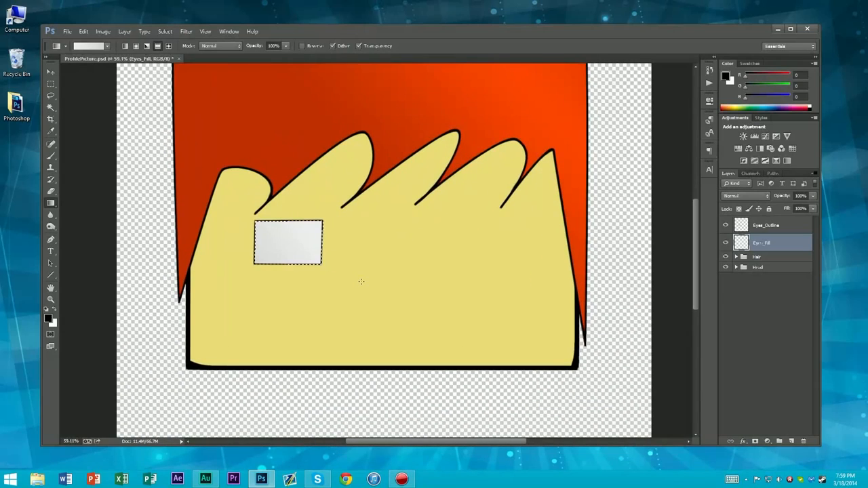
{"action": "key", "text": "m"}
{"action": "left_click", "coordinate": [319, 305]}
{"action": "scroll", "coordinate": [354, 204], "scroll_direction": "up", "scroll_amount": 4}
{"action": "scroll", "coordinate": [379, 237], "scroll_direction": "down", "scroll_amount": 9}
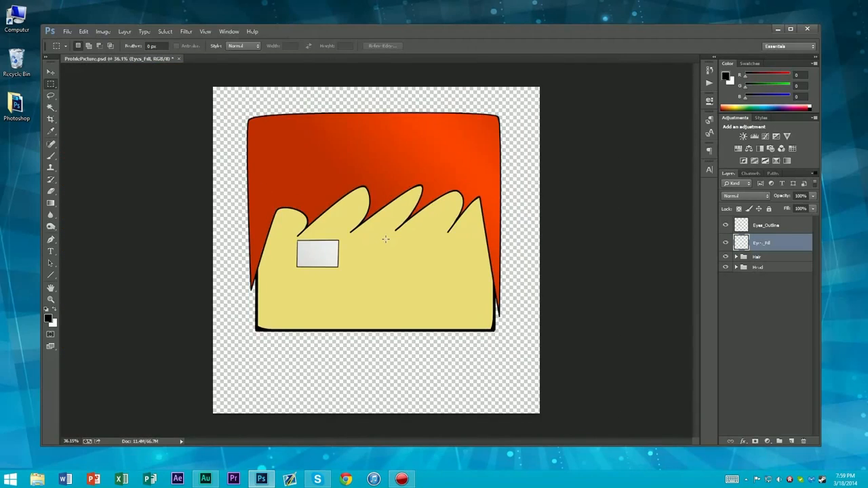
{"action": "scroll", "coordinate": [435, 231], "scroll_direction": "up", "scroll_amount": 5}
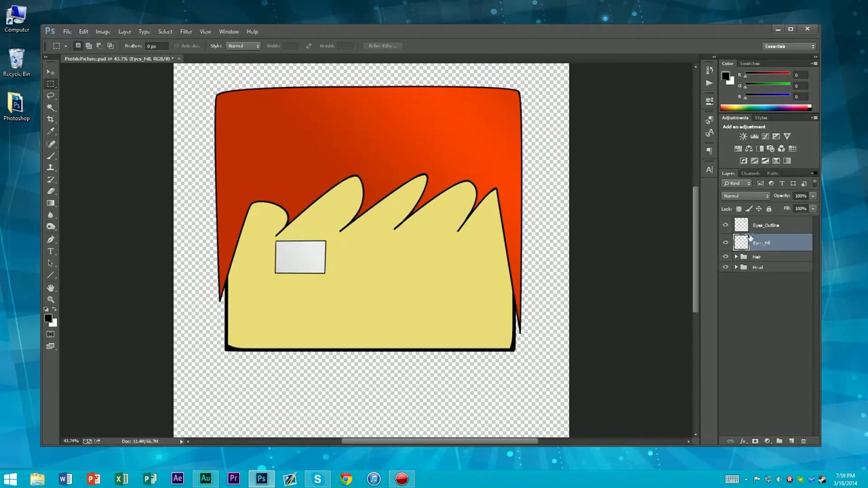
- Duplicate the Eyes_Outline layer within ProfilePicture.psd, keeping the suggested copy name
{"action": "left_click", "coordinate": [772, 227], "text": "shift"}
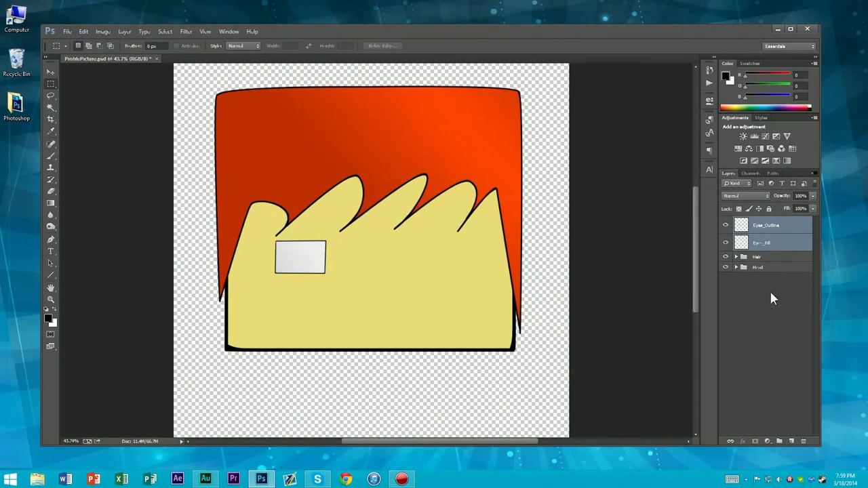
{"action": "left_click", "coordinate": [777, 312]}
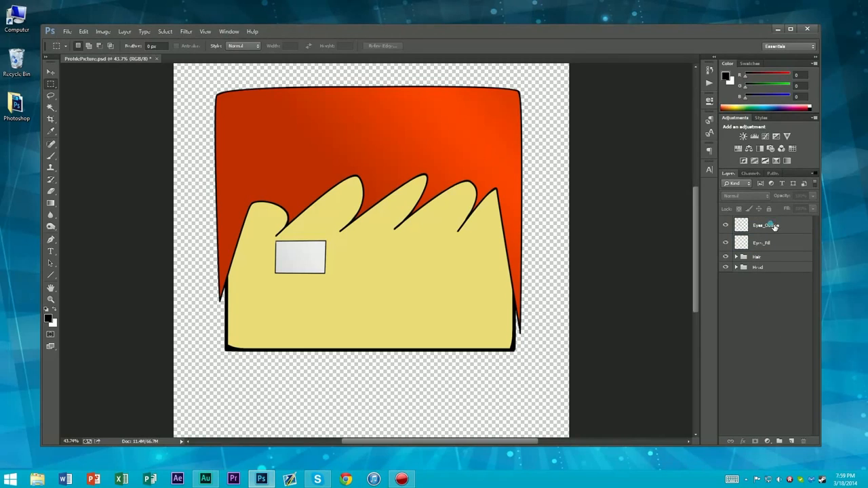
{"action": "left_click", "coordinate": [772, 227]}
{"action": "scroll", "coordinate": [434, 238], "scroll_direction": "up", "scroll_amount": 3}
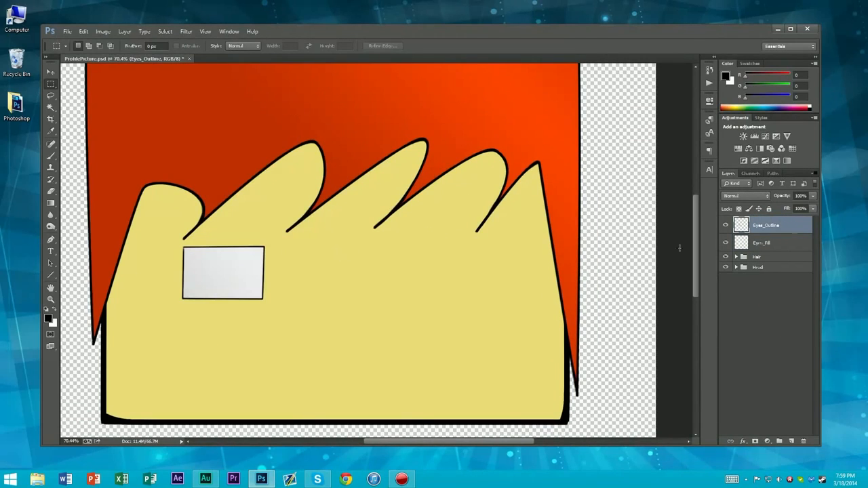
{"action": "key", "text": "ctrl+alt+j"}
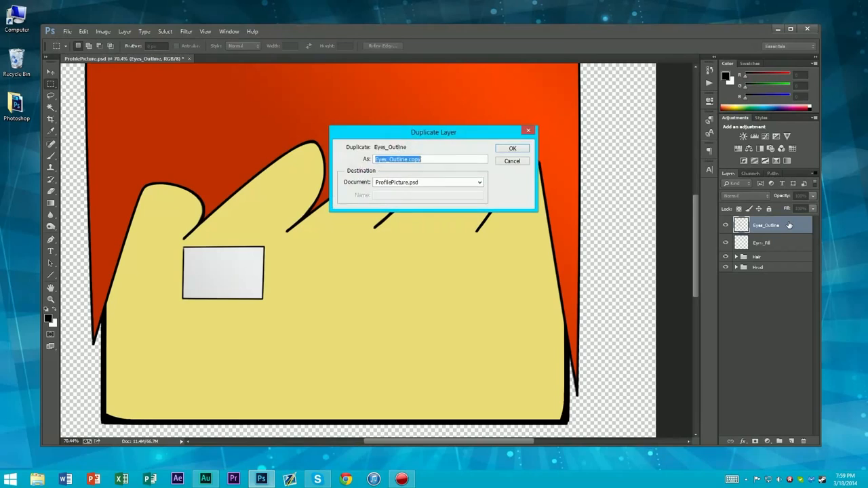
{"action": "key", "text": "Return"}
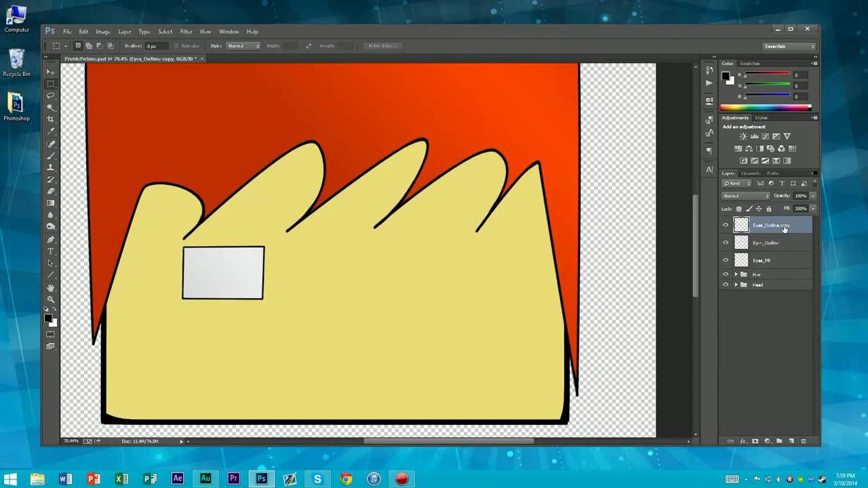
- Move the Eyes_Outline copy horizontally across the face to form the outline of the second eye
{"action": "left_click", "coordinate": [773, 244]}
{"action": "left_click", "coordinate": [773, 229]}
{"action": "left_click", "coordinate": [772, 247]}
{"action": "left_click", "coordinate": [775, 229]}
{"action": "key", "text": "ctrl+t"}
{"action": "left_click_drag", "start_coordinate": [255, 280], "coordinate": [436, 284]}
{"action": "key", "text": "Return"}
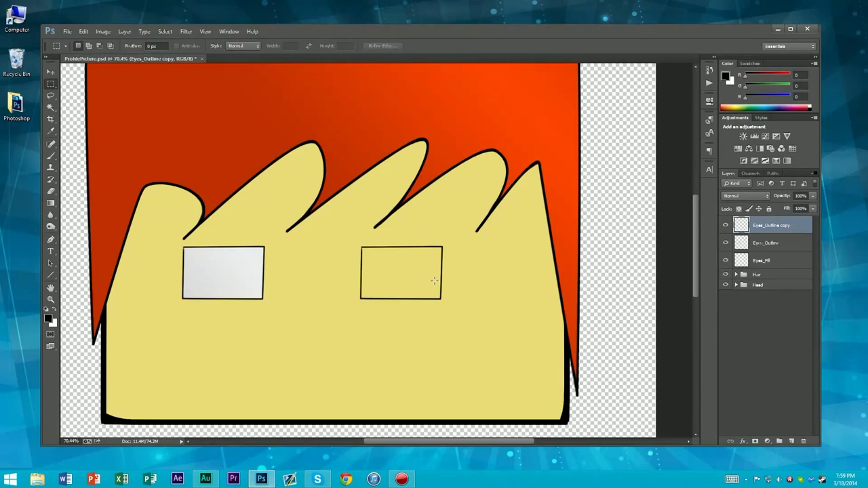
- Duplicate the Eyes_Fill layer, keeping the suggested copy name
{"action": "left_click", "coordinate": [777, 246]}
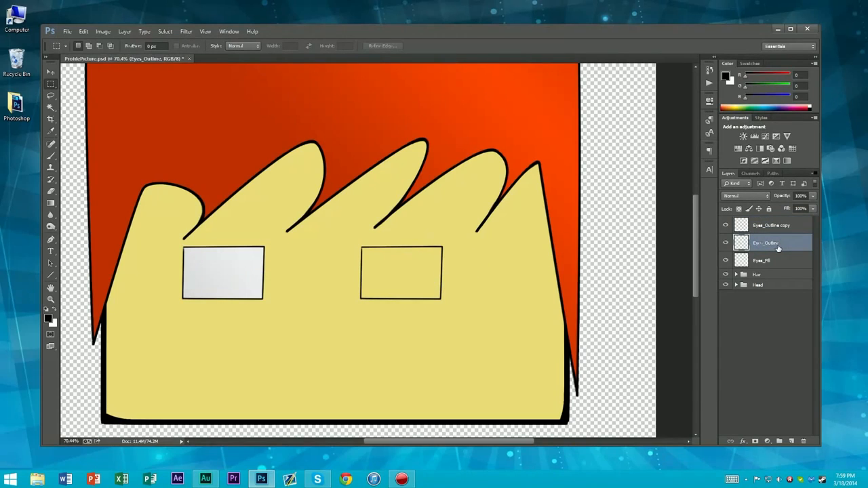
{"action": "left_click", "coordinate": [777, 260]}
{"action": "key", "text": "ctrl+alt+j"}
{"action": "key", "text": "Return"}
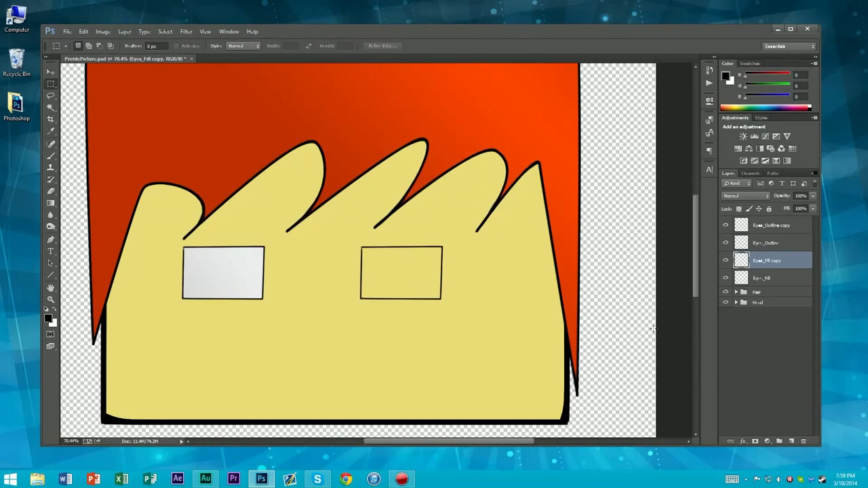
- Move the Eyes_Fill copy into the second eye's outline and nudge it 2 px to the right so it fits
{"action": "key", "text": "ctrl+t"}
{"action": "left_click_drag", "start_coordinate": [245, 271], "coordinate": [418, 275]}
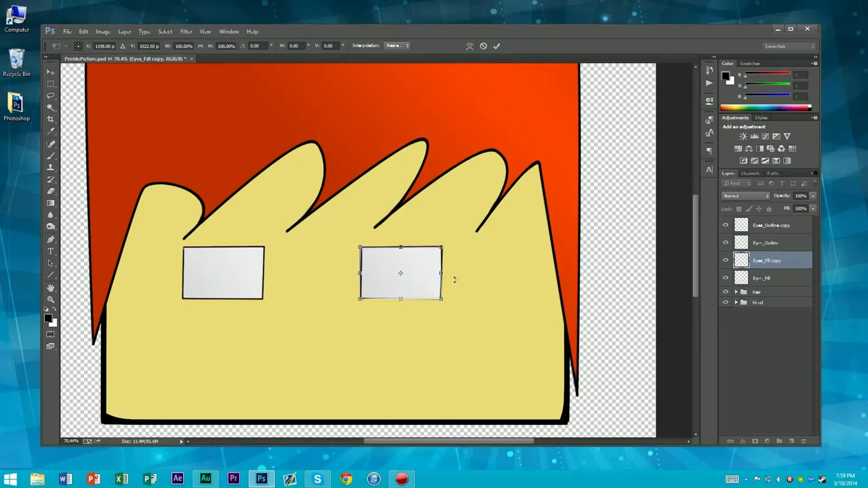
{"action": "scroll", "coordinate": [470, 300], "scroll_direction": "up", "scroll_amount": 5}
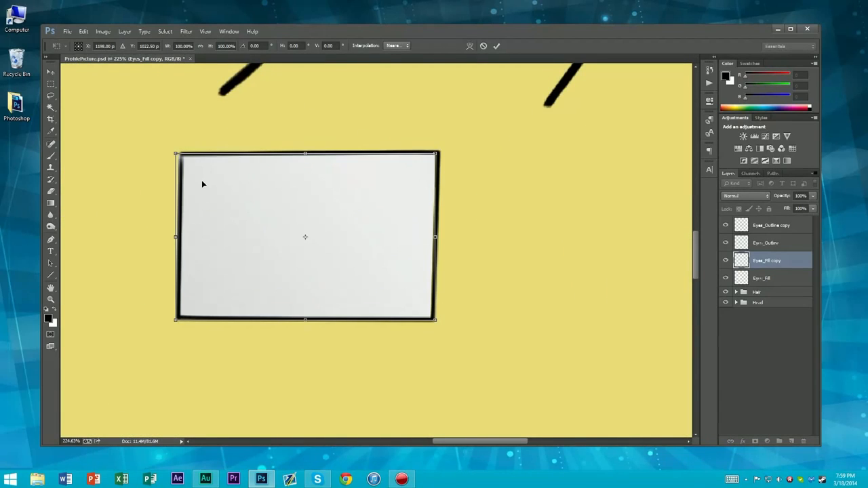
{"action": "key", "text": "Right"}
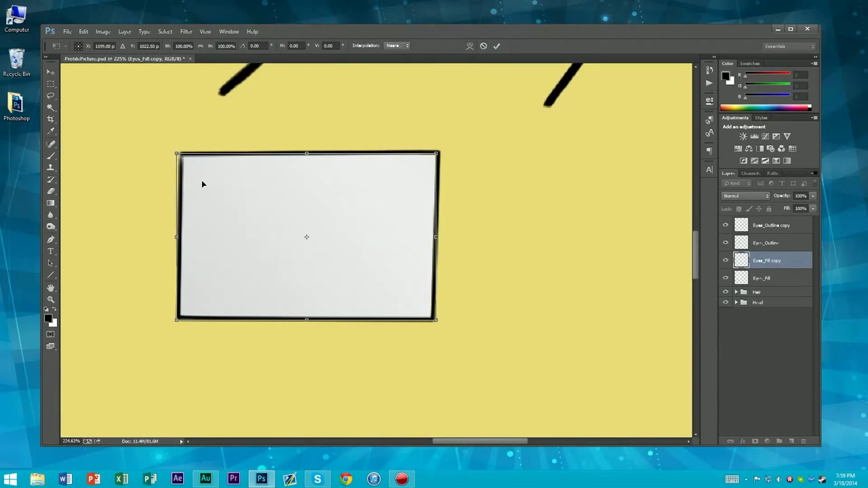
{"action": "key", "text": "Right"}
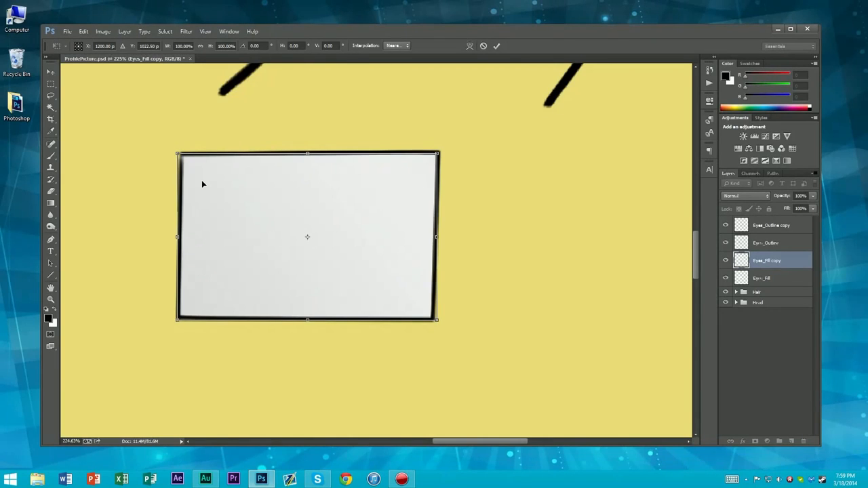
{"action": "key", "text": "Return"}
{"action": "key", "text": "m"}
{"action": "scroll", "coordinate": [163, 152], "scroll_direction": "down", "scroll_amount": 5}
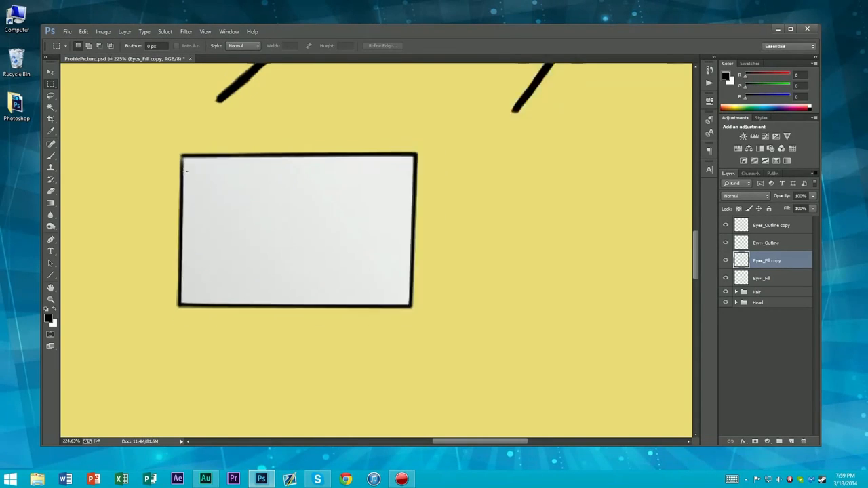
{"action": "scroll", "coordinate": [160, 150], "scroll_direction": "down", "scroll_amount": 7}
{"action": "scroll", "coordinate": [494, 265], "scroll_direction": "up", "scroll_amount": 4}
{"action": "scroll", "coordinate": [458, 258], "scroll_direction": "down", "scroll_amount": 3}
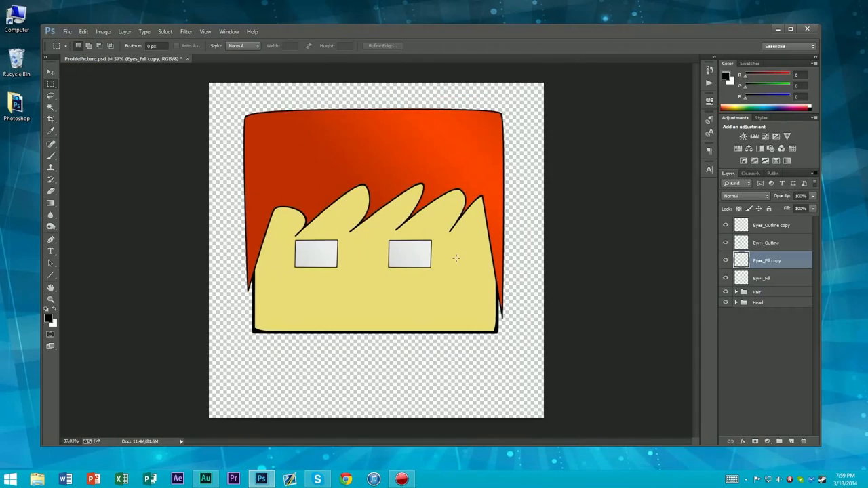
{"action": "scroll", "coordinate": [364, 235], "scroll_direction": "up", "scroll_amount": 4}
{"action": "scroll", "coordinate": [359, 234], "scroll_direction": "up", "scroll_amount": 1}
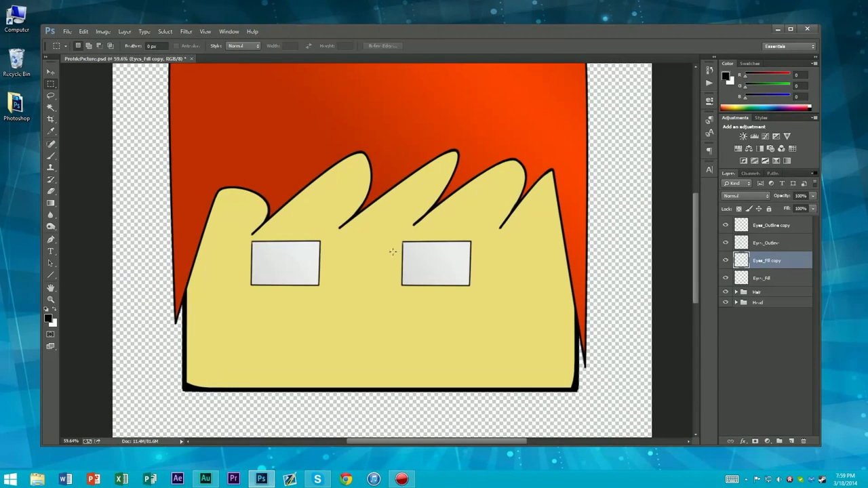
- Reorder the layers so Eyes_Fill copy sits directly beneath Eyes_Outline copy and above Eyes_Outline
{"action": "left_click_drag", "start_coordinate": [772, 266], "coordinate": [773, 235]}
{"action": "left_click", "coordinate": [777, 266]}
{"action": "left_click", "coordinate": [775, 280]}
{"action": "left_click", "coordinate": [773, 265]}
{"action": "left_click", "coordinate": [773, 279]}
{"action": "left_click", "coordinate": [770, 245]}
{"action": "left_click", "coordinate": [770, 229]}
{"action": "left_click", "coordinate": [774, 245]}
{"action": "left_click", "coordinate": [778, 227]}
{"action": "left_click", "coordinate": [778, 246]}
- Try rotating the Eyes_Outline copy and Eyes_Fill copy layers together by about 180 degrees
{"action": "left_click", "coordinate": [783, 225], "text": "ctrl"}
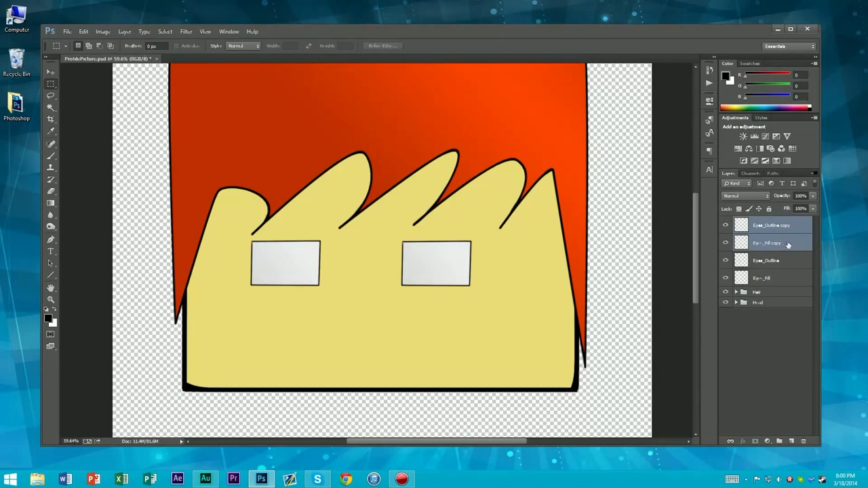
{"action": "key", "text": "ctrl+t"}
{"action": "left_click_drag", "start_coordinate": [501, 270], "coordinate": [324, 308]}
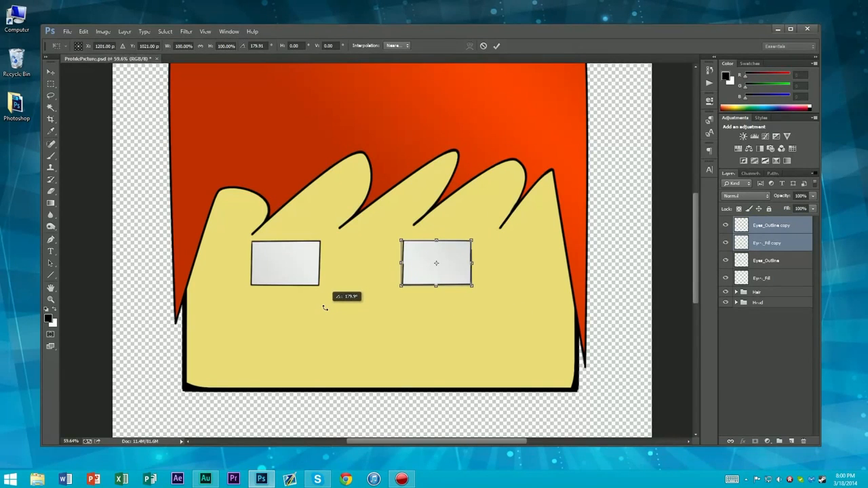
{"action": "key", "text": "Return"}
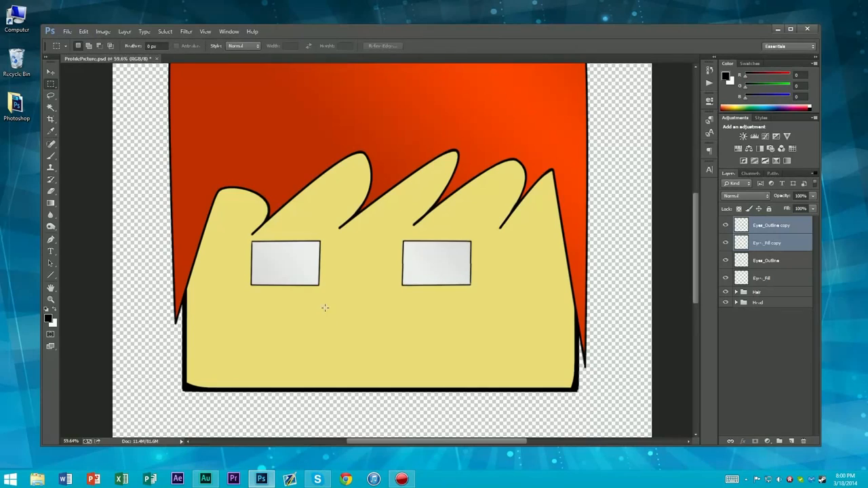
{"action": "scroll", "coordinate": [455, 267], "scroll_direction": "down", "scroll_amount": 3}
{"action": "scroll", "coordinate": [455, 267], "scroll_direction": "up", "scroll_amount": 4}
{"action": "scroll", "coordinate": [324, 235], "scroll_direction": "down", "scroll_amount": 2}
{"action": "scroll", "coordinate": [325, 236], "scroll_direction": "up", "scroll_amount": 1}
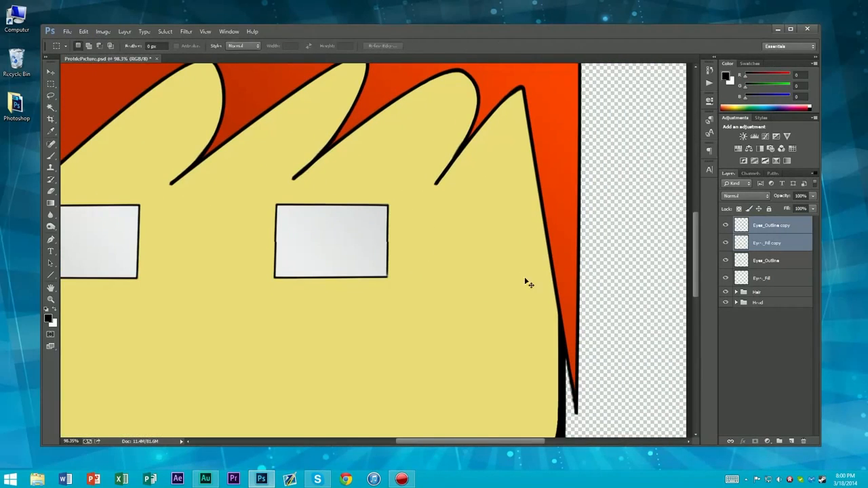
- Undo the second eye's rotation and try rotating only the Eyes_Fill copy layer by -90 degrees
{"action": "key", "text": "ctrl+t"}
{"action": "left_click_drag", "start_coordinate": [449, 140], "coordinate": [445, 140]}
{"action": "key", "text": "Return"}
{"action": "key", "text": "ctrl+z"}
{"action": "key", "text": "ctrl+t"}
{"action": "left_click_drag", "start_coordinate": [364, 192], "coordinate": [194, 196]}
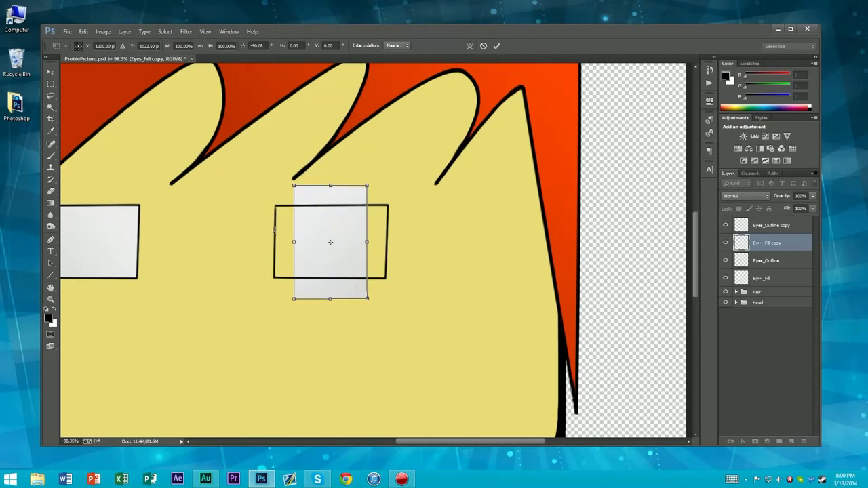
{"action": "key", "text": "Escape"}
- Select Eyes_Outline copy together with Eyes_Fill copy and rotate the second eye by about half a turn
{"action": "left_click", "coordinate": [773, 226], "text": "shift"}
{"action": "key", "text": "ctrl+t"}
{"action": "left_click_drag", "start_coordinate": [240, 166], "coordinate": [407, 317]}
{"action": "key", "text": "Return"}
{"action": "scroll", "coordinate": [407, 318], "scroll_direction": "down", "scroll_amount": 5}
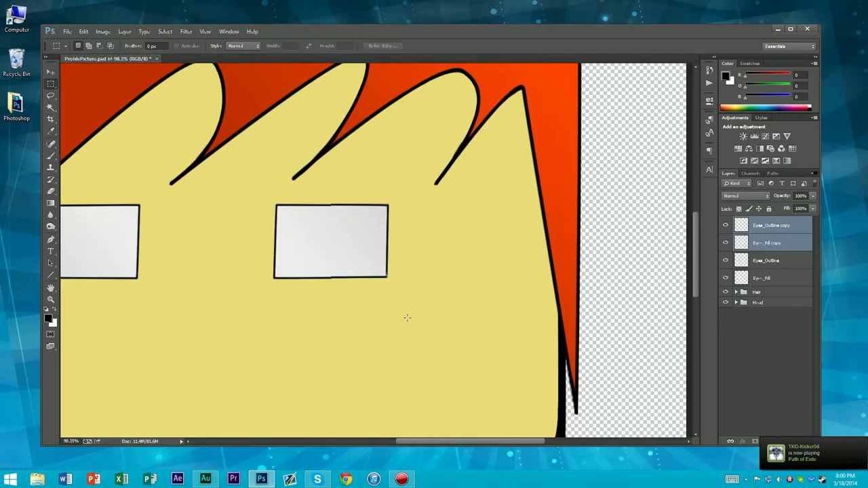
{"action": "scroll", "coordinate": [320, 269], "scroll_direction": "up", "scroll_amount": 3}
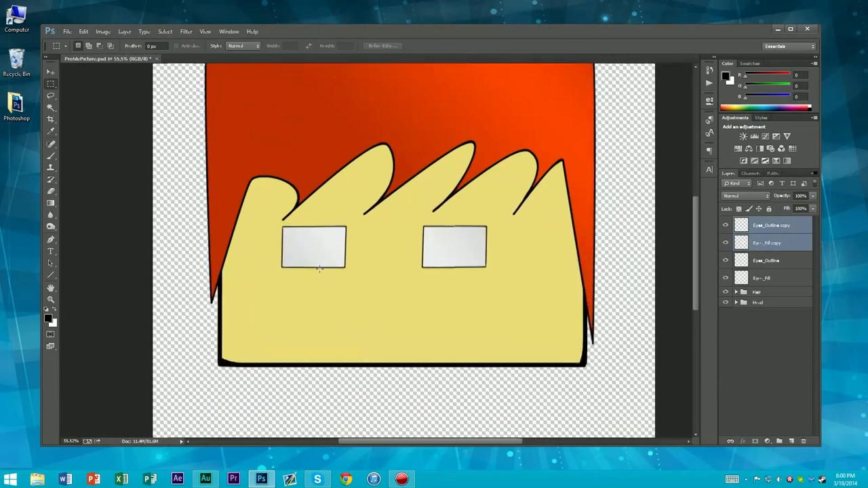
- Rename the Eyes_Outline copy layer as Eyes_Outline_2
{"action": "double_click", "coordinate": [771, 225]}
{"action": "key", "text": "BackSpace"}
{"action": "key", "text": "BackSpace"}
{"action": "key", "text": "BackSpace"}
{"action": "key", "text": "BackSpace"}
{"action": "key", "text": "BackSpace"}
{"action": "type", "text": "_"}
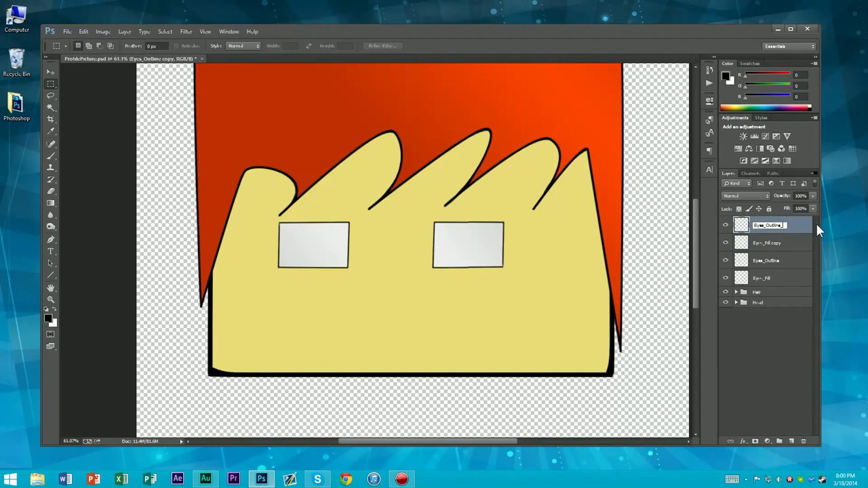
{"action": "type", "text": "2"}
{"action": "key", "text": "Return"}
- Rename the Eyes_Fill copy layer as Eyes_Fill_2
{"action": "left_click", "coordinate": [779, 245]}
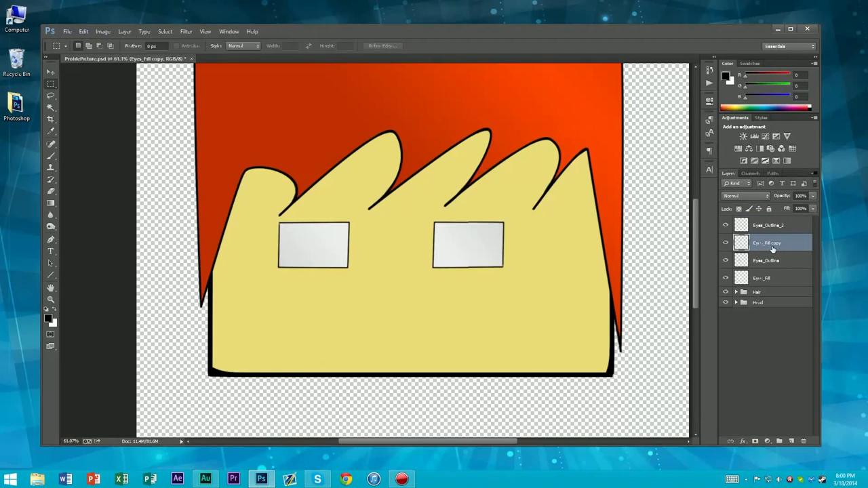
{"action": "double_click", "coordinate": [774, 250]}
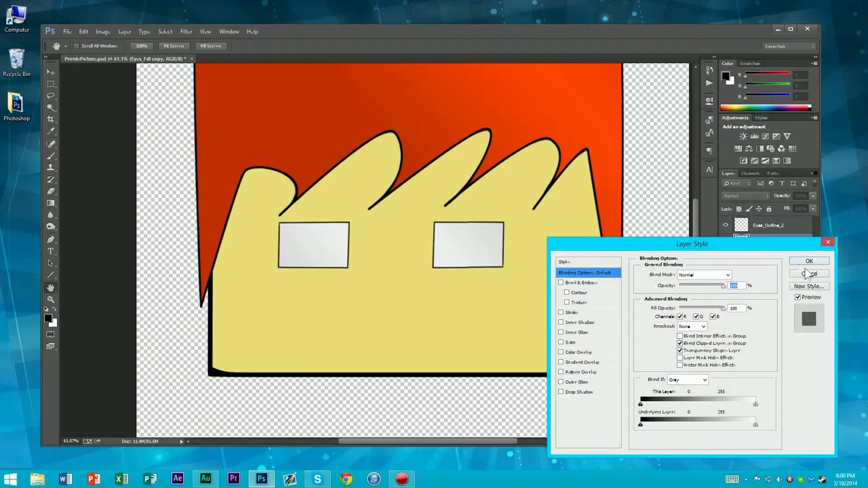
{"action": "left_click", "coordinate": [809, 274]}
{"action": "double_click", "coordinate": [768, 242]}
{"action": "mouse_move", "coordinate": [787, 244]}
{"action": "left_mouse_down"}
{"action": "mouse_move", "coordinate": [780, 232]}
{"action": "mouse_move", "coordinate": [771, 250]}
{"action": "left_mouse_up"}
{"action": "key", "text": "BackSpace"}
{"action": "type", "text": "_2"}
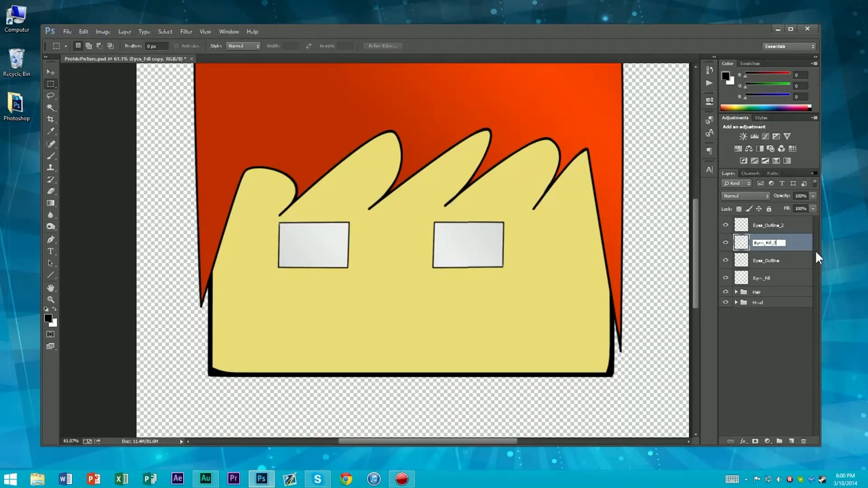
{"action": "key", "text": "Return"}
- Select Eyes_Outline_2 together with Eyes_Fill_2 and move the second eye slightly closer to the first eye
{"action": "left_click", "coordinate": [780, 226], "text": "shift"}
{"action": "key", "text": "ctrl+t"}
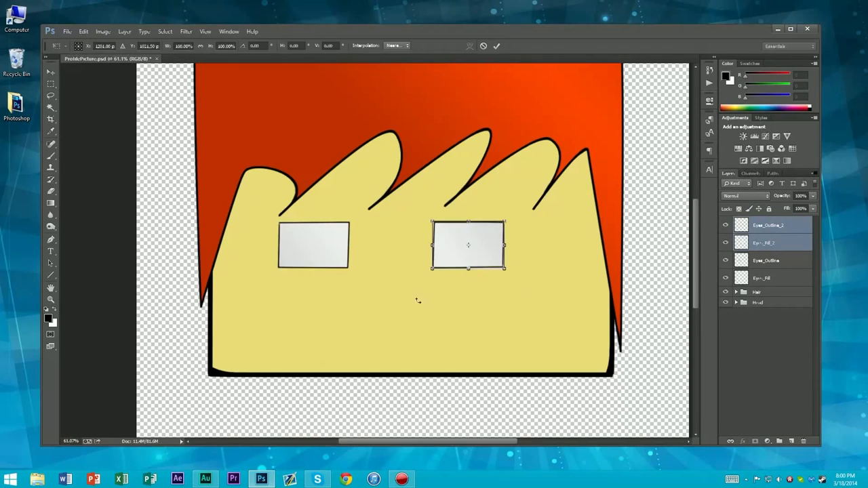
{"action": "left_click_drag", "start_coordinate": [467, 256], "coordinate": [457, 256]}
{"action": "key", "text": "Return"}
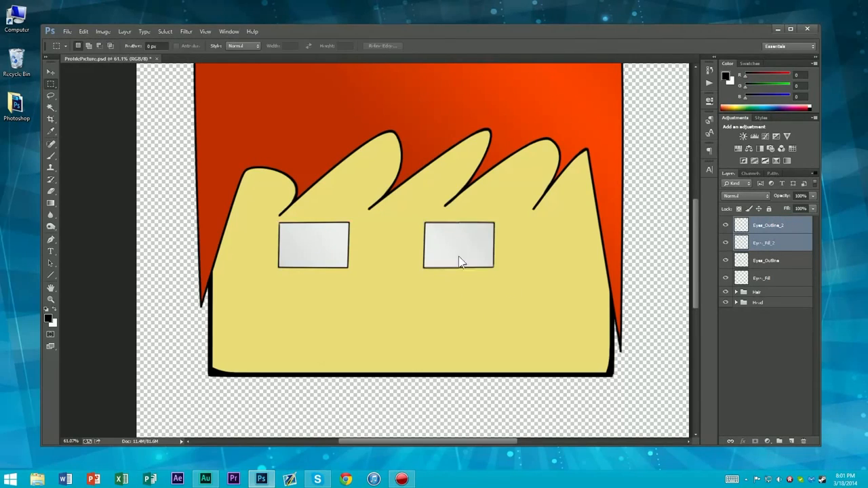
- Select all four eye layers and move both eyes together slightly right and up on the face
{"action": "scroll", "coordinate": [368, 219], "scroll_direction": "down", "scroll_amount": 8}
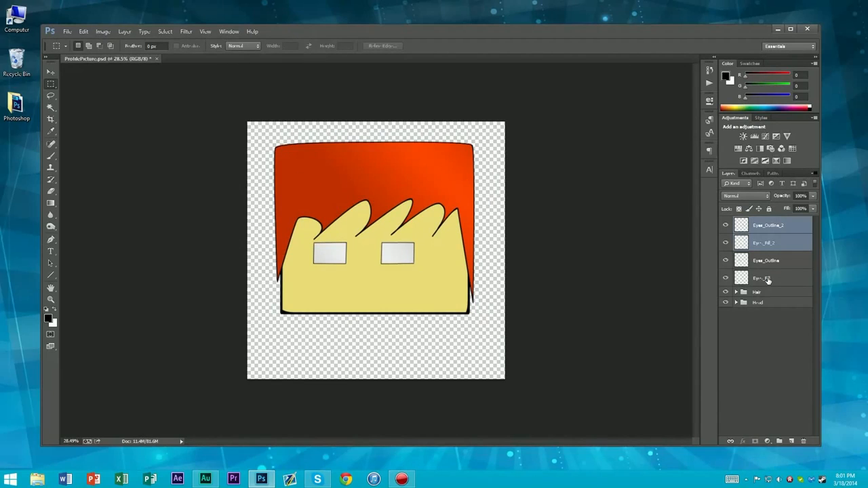
{"action": "left_click", "coordinate": [767, 278], "text": "shift"}
{"action": "key", "text": "ctrl+t"}
{"action": "left_click_drag", "start_coordinate": [382, 256], "coordinate": [393, 256]}
{"action": "key", "text": "Return"}
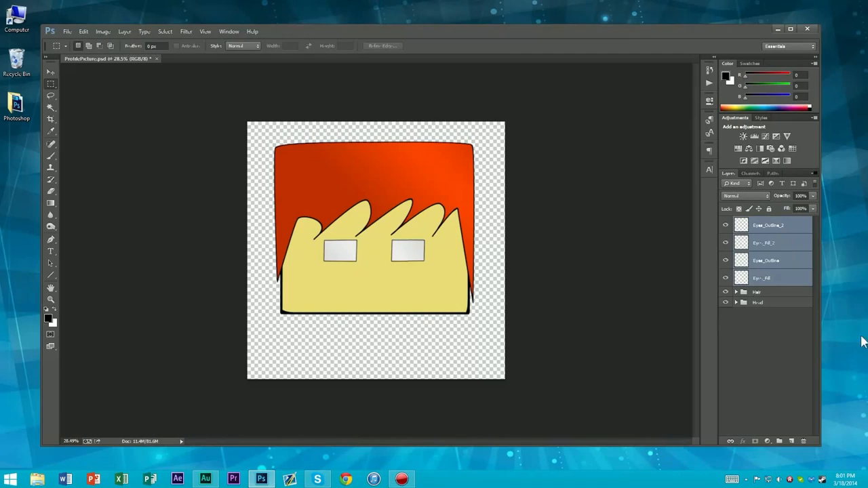
- Select only the Eyes_Outline and Eyes_Fill layers and move the first eye outward, farther from the second eye
{"action": "left_click", "coordinate": [779, 362]}
{"action": "left_click", "coordinate": [771, 260]}
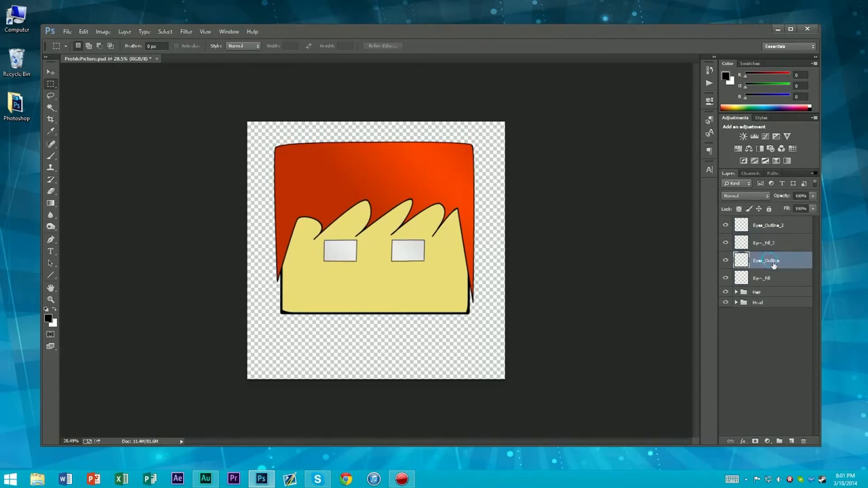
{"action": "left_click", "coordinate": [772, 292], "text": "ctrl"}
{"action": "left_click", "coordinate": [773, 292], "text": "ctrl"}
{"action": "left_click", "coordinate": [771, 278], "text": "ctrl"}
{"action": "key", "text": "ctrl+t"}
{"action": "left_click_drag", "start_coordinate": [339, 261], "coordinate": [337, 254]}
{"action": "key", "text": "Return"}
{"action": "key", "text": "m"}
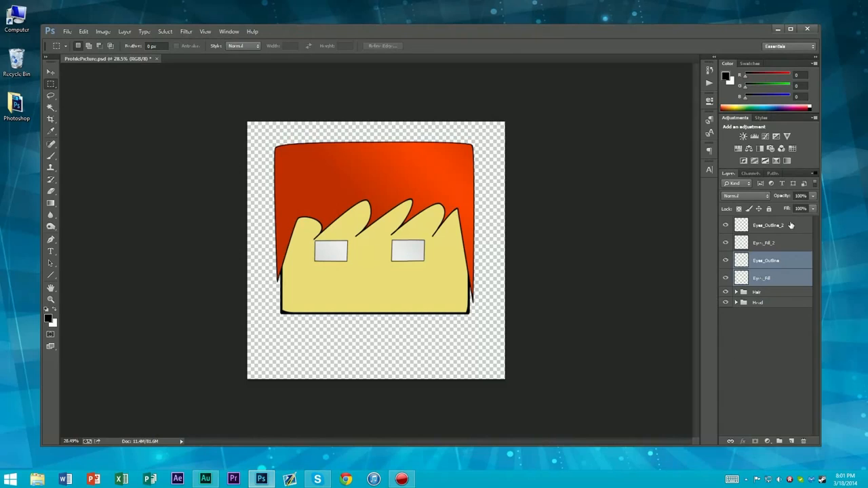
- Scale all four eye layers together to about 107%, move them up toward the hairline and nudge them slightly right
{"action": "left_click", "coordinate": [789, 228], "text": "shift"}
{"action": "key", "text": "ctrl+r"}
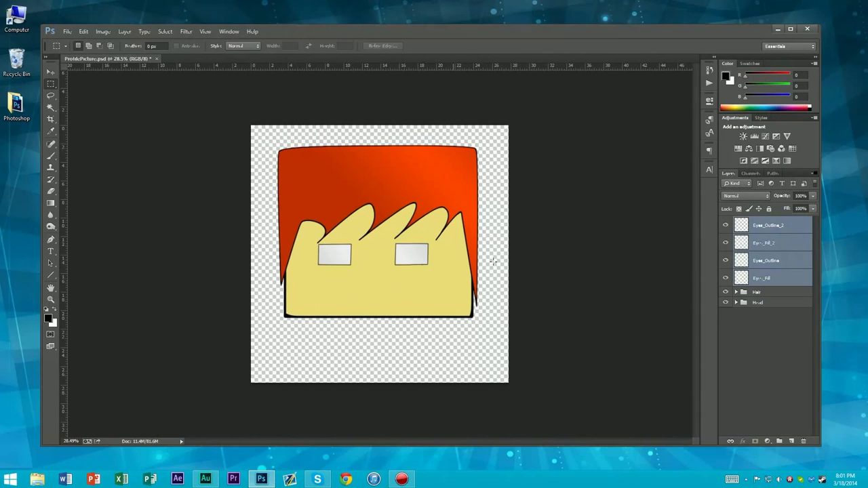
{"action": "key", "text": "ctrl+r"}
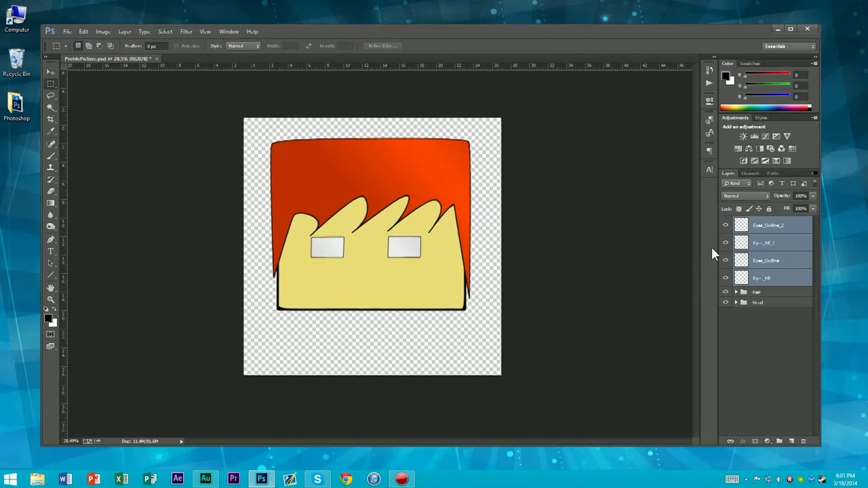
{"action": "key", "text": "ctrl+t"}
{"action": "mouse_move", "coordinate": [425, 260]}
{"action": "left_mouse_down"}
{"action": "mouse_move", "coordinate": [438, 271]}
{"action": "mouse_move", "coordinate": [415, 252]}
{"action": "left_mouse_up"}
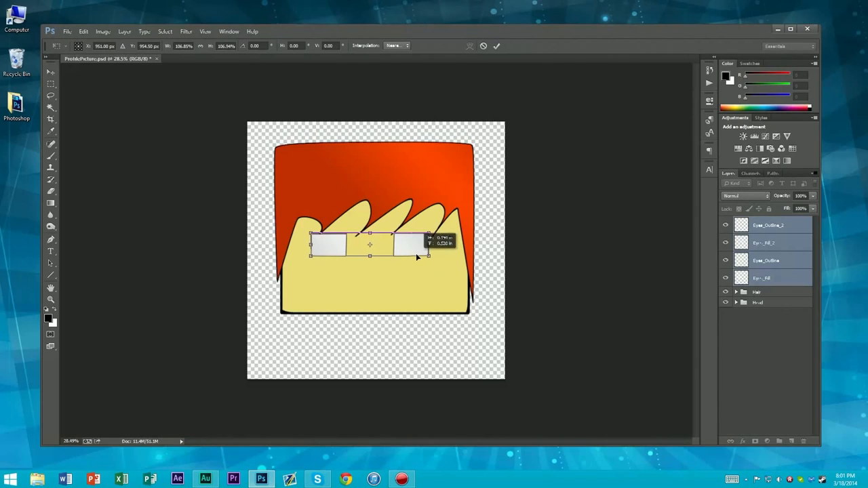
{"action": "key", "text": "Right"}
{"action": "key", "text": "Right"}
{"action": "key", "text": "Right"}
{"action": "key", "text": "Right"}
{"action": "key", "text": "Right"}
{"action": "key", "text": "Right"}
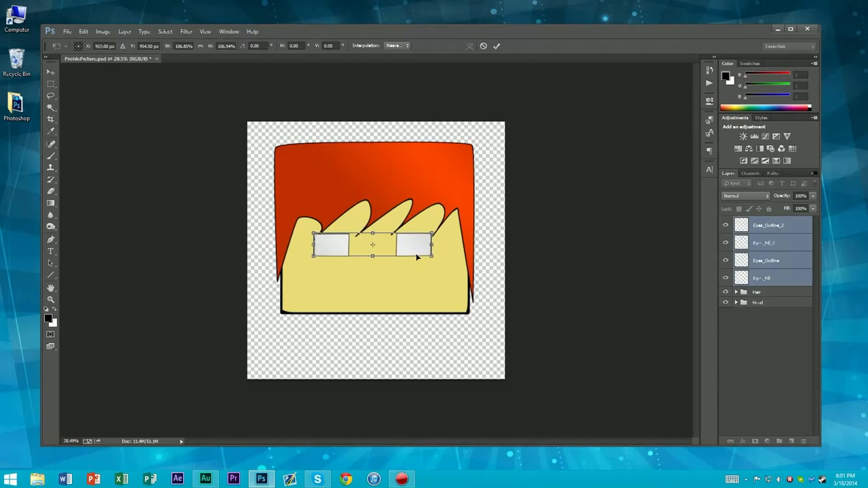
{"action": "key", "text": "Return"}
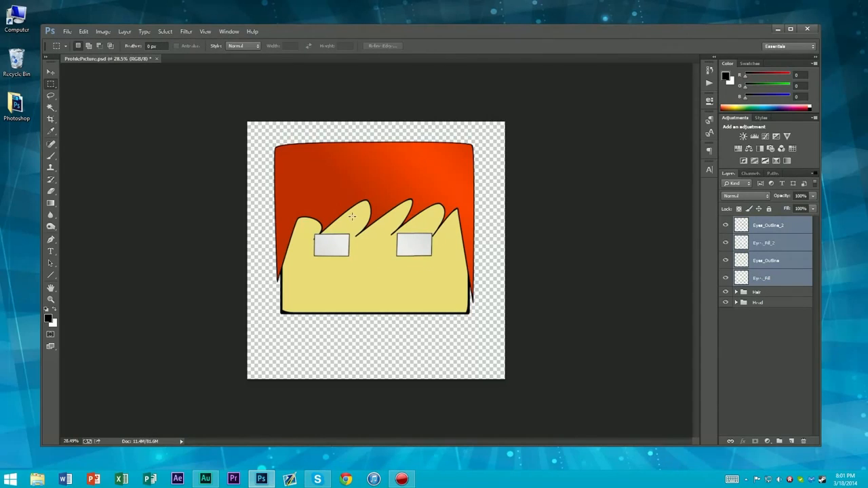
- Move the four eye layers in the layer order so they sit between the Hair and Head groups
{"action": "left_click_drag", "start_coordinate": [747, 280], "coordinate": [758, 324]}
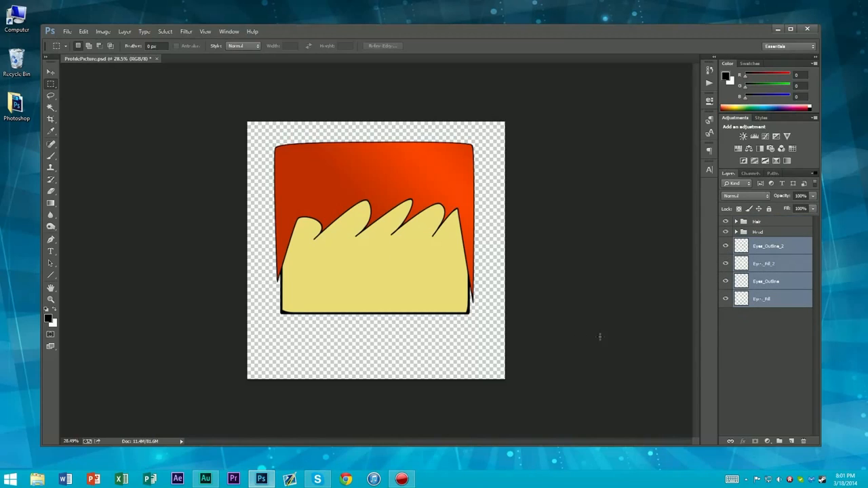
{"action": "left_click_drag", "start_coordinate": [764, 244], "coordinate": [764, 232]}
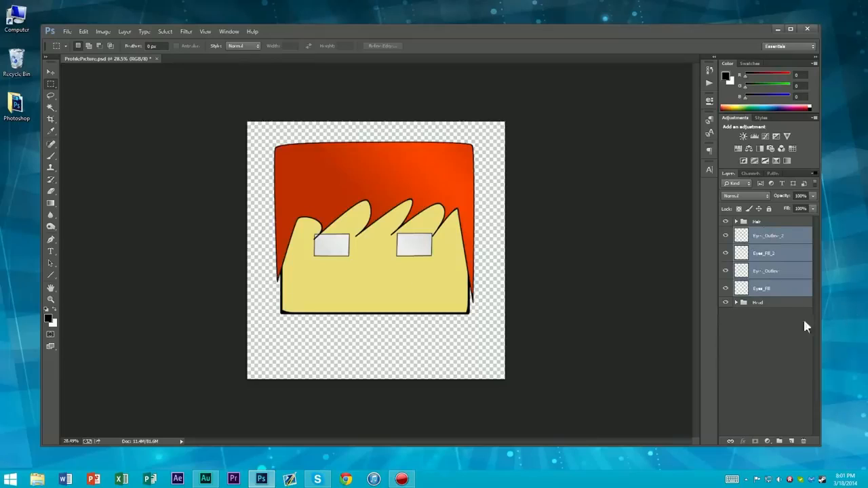
- Transform the four eye layers together and shift both eyes slightly right across the face
{"action": "key", "text": "ctrl+t"}
{"action": "left_click_drag", "start_coordinate": [411, 246], "coordinate": [404, 245]}
{"action": "key", "text": "Down"}
{"action": "key", "text": "Right"}
{"action": "key", "text": "Right"}
{"action": "key", "text": "Right"}
{"action": "key", "text": "Right"}
{"action": "key", "text": "Right"}
{"action": "key", "text": "Right"}
{"action": "key", "text": "Right"}
{"action": "key", "text": "Right"}
{"action": "key", "text": "Right"}
{"action": "key", "text": "Right"}
{"action": "key", "text": "Right"}
{"action": "key", "text": "Right"}
{"action": "key", "text": "Right"}
{"action": "key", "text": "Left"}
{"action": "key", "text": "Left"}
{"action": "key", "text": "Left"}
{"action": "key", "text": "Left"}
{"action": "key", "text": "Left"}
{"action": "key", "text": "Left"}
{"action": "key", "text": "Left"}
{"action": "key", "text": "Return"}
- Nudge the four eye layers slightly left to balance both eyes on the face
{"action": "scroll", "coordinate": [399, 238], "scroll_direction": "down", "scroll_amount": 5}
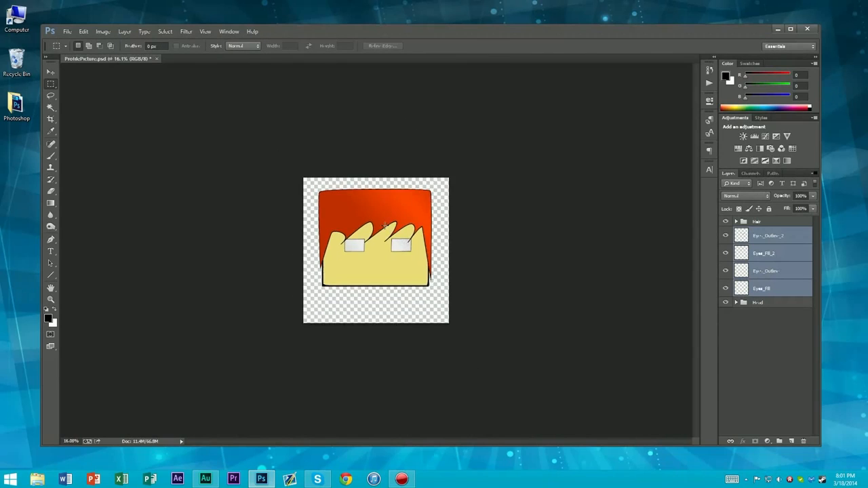
{"action": "scroll", "coordinate": [387, 226], "scroll_direction": "up", "scroll_amount": 10}
{"action": "scroll", "coordinate": [395, 222], "scroll_direction": "down", "scroll_amount": 5}
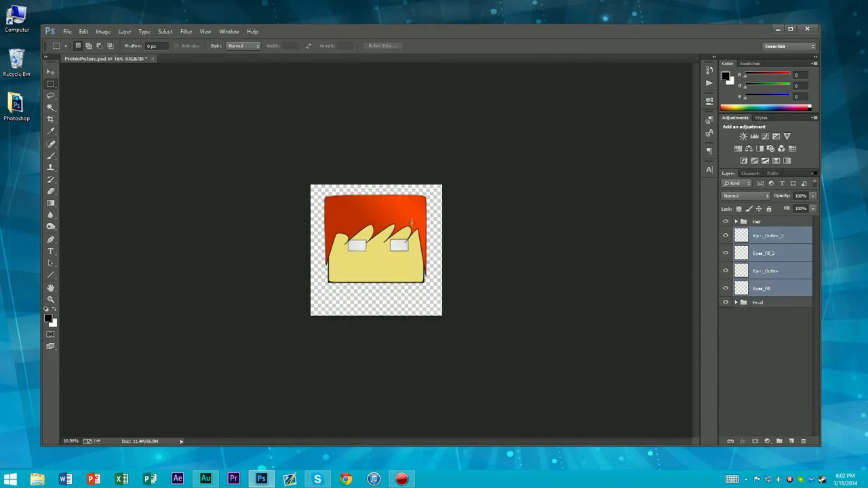
{"action": "scroll", "coordinate": [400, 224], "scroll_direction": "up", "scroll_amount": 3}
{"action": "key", "text": "ctrl+t"}
{"action": "key", "text": "Left"}
{"action": "key", "text": "Left"}
{"action": "key", "text": "Left"}
{"action": "key", "text": "Left"}
{"action": "key", "text": "Left"}
{"action": "key", "text": "Left"}
{"action": "key", "text": "Left"}
{"action": "key", "text": "Left"}
{"action": "key", "text": "Return"}
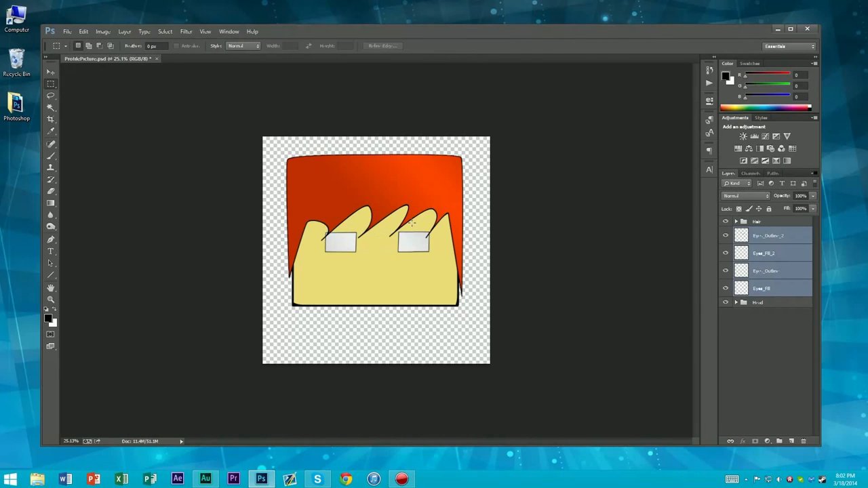
- Group the four eye layers and name the group Eyes
{"action": "scroll", "coordinate": [411, 222], "scroll_direction": "down", "scroll_amount": 3}
{"action": "scroll", "coordinate": [400, 238], "scroll_direction": "up", "scroll_amount": 8}
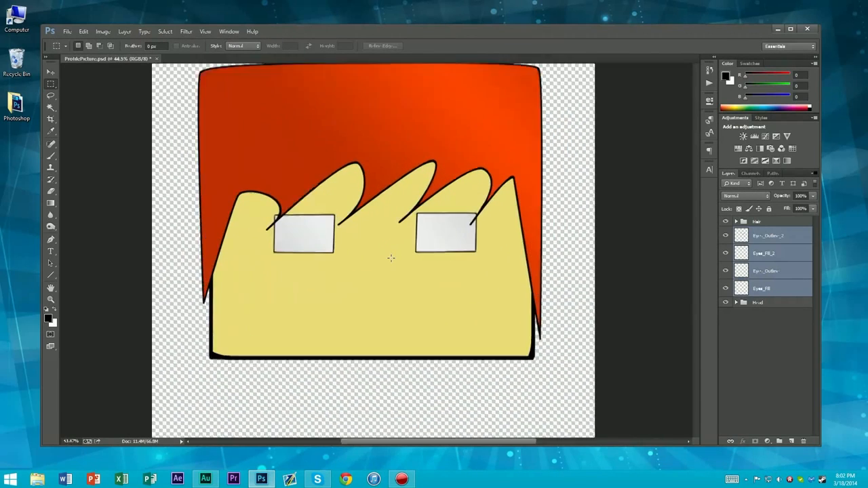
{"action": "scroll", "coordinate": [390, 258], "scroll_direction": "down", "scroll_amount": 7}
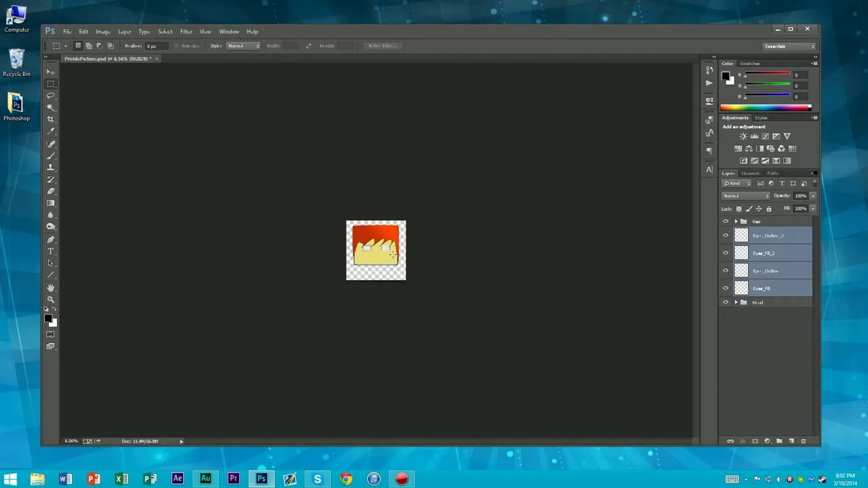
{"action": "scroll", "coordinate": [393, 254], "scroll_direction": "up", "scroll_amount": 6}
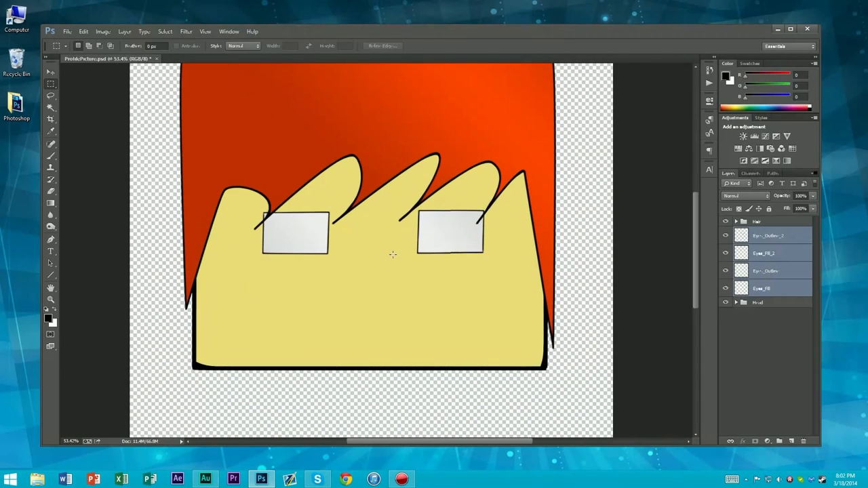
{"action": "left_click_drag", "start_coordinate": [753, 260], "coordinate": [779, 442]}
{"action": "double_click", "coordinate": [758, 235]}
{"action": "type", "text": "E"}
{"action": "key", "text": "Return"}
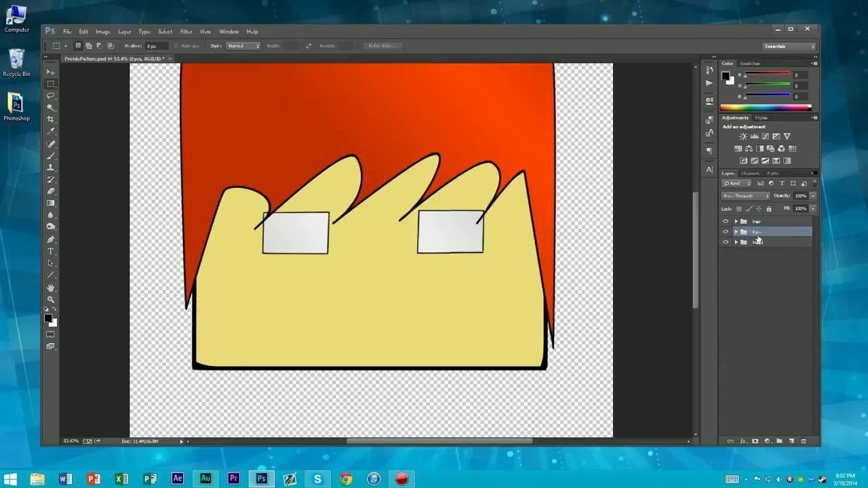
{"action": "left_click", "coordinate": [793, 299]}
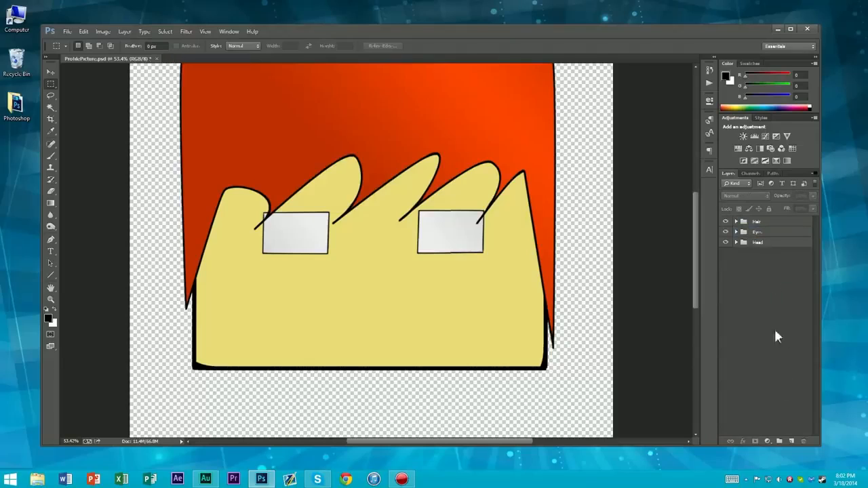
- Create a new group named Pupil inside the Eyes group, placed below the Eyes_Fill layer
{"action": "left_click", "coordinate": [736, 232]}
{"action": "left_click", "coordinate": [760, 233]}
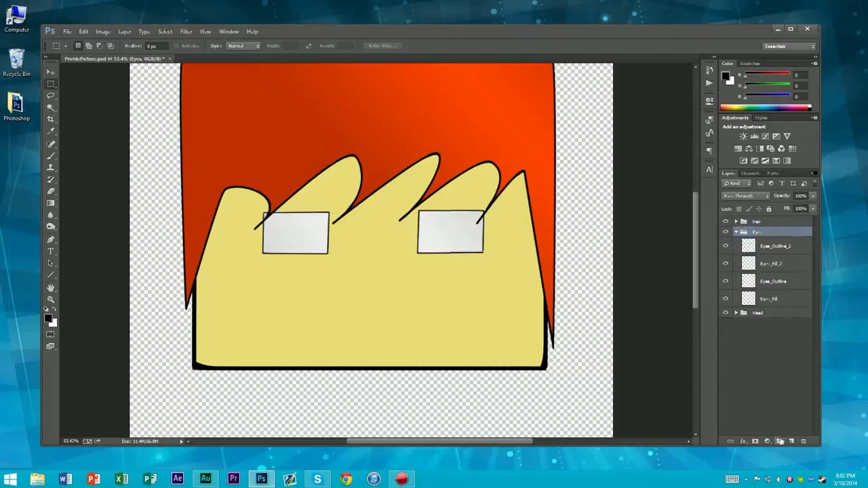
{"action": "left_click", "coordinate": [780, 441]}
{"action": "left_click_drag", "start_coordinate": [762, 236], "coordinate": [756, 243]}
{"action": "double_click", "coordinate": [768, 314]}
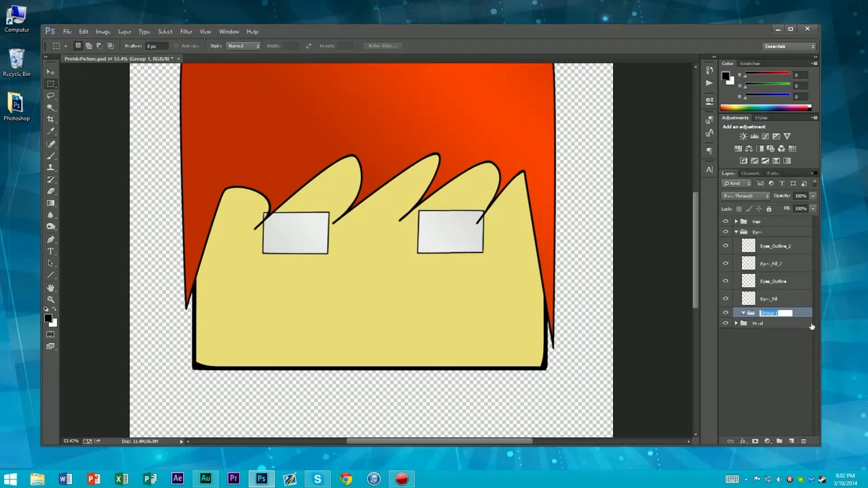
{"action": "type", "text": "Pupil"}
{"action": "key", "text": "Return"}
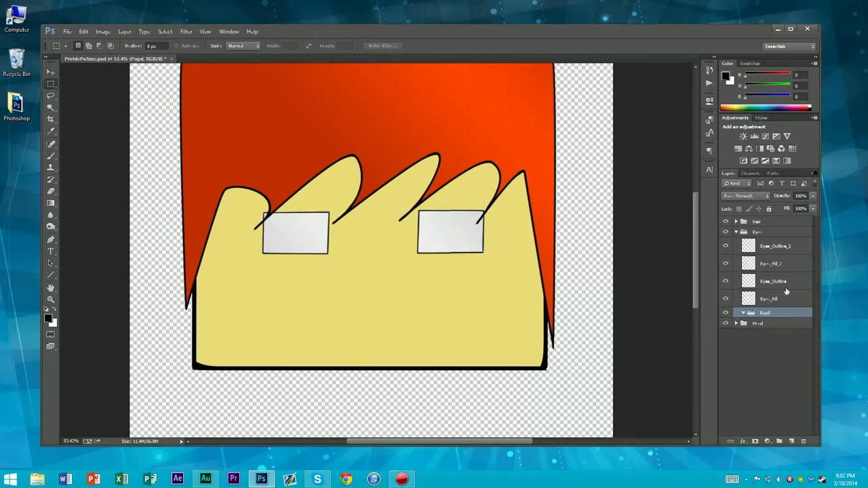
{"action": "left_click", "coordinate": [733, 234]}
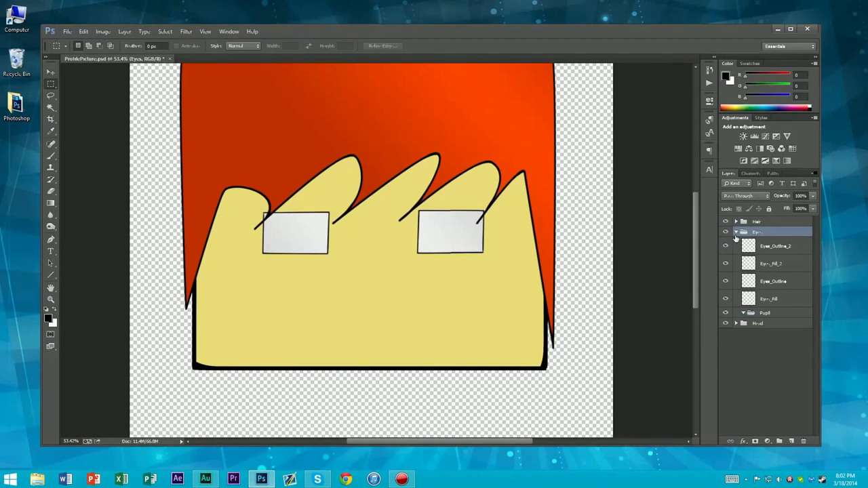
{"action": "left_click", "coordinate": [736, 233]}
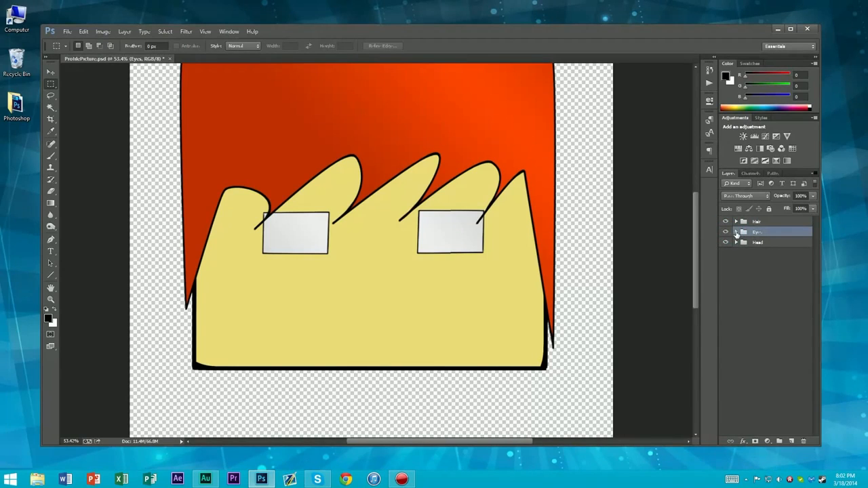
{"action": "left_click", "coordinate": [736, 233]}
- Add a new layer inside the Pupil group and name it Pupil_Outline
{"action": "left_click", "coordinate": [760, 312]}
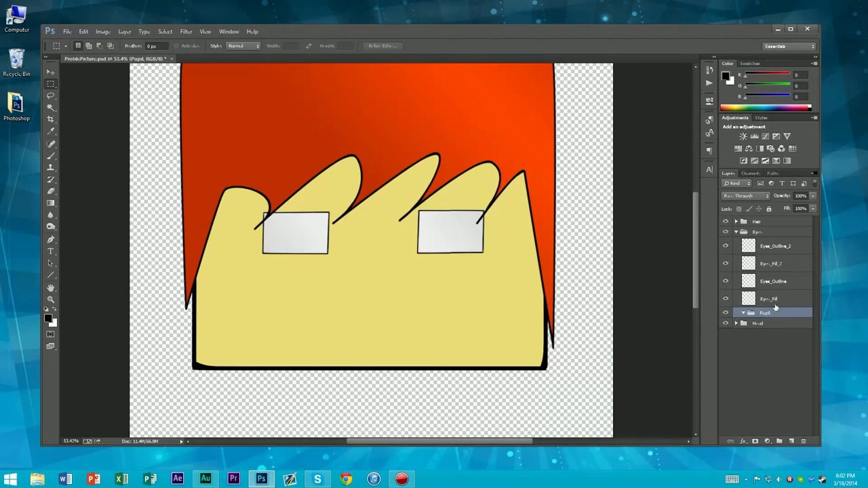
{"action": "left_click", "coordinate": [791, 440]}
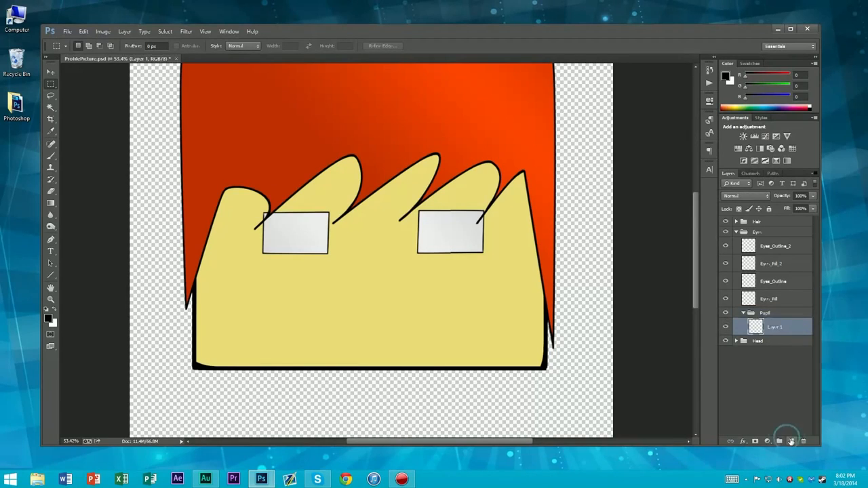
{"action": "double_click", "coordinate": [775, 329]}
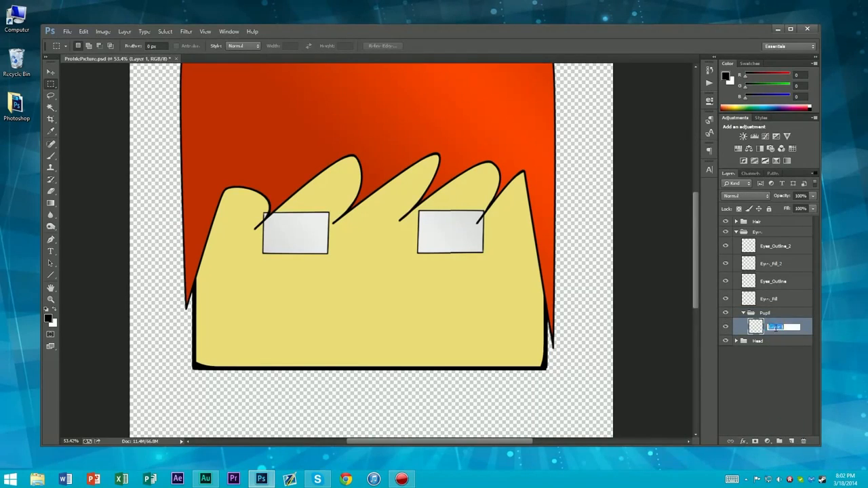
{"action": "type", "text": "Pupil_"}
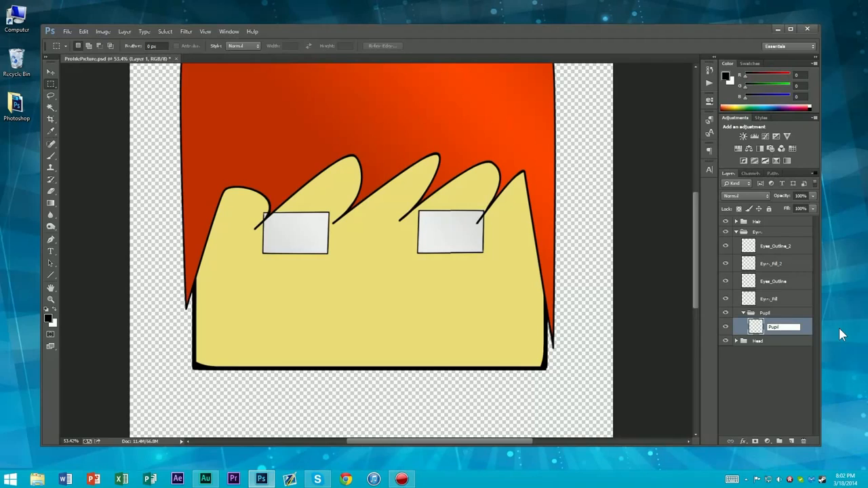
{"action": "type", "text": "Outline"}
{"action": "key", "text": "Return"}
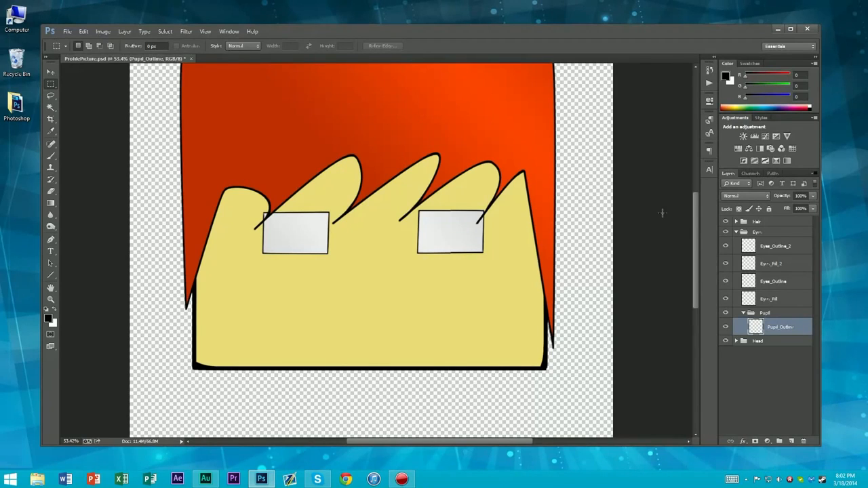
{"action": "scroll", "coordinate": [600, 224], "scroll_direction": "up", "scroll_amount": 4}
{"action": "scroll", "coordinate": [256, 202], "scroll_direction": "down", "scroll_amount": 13}
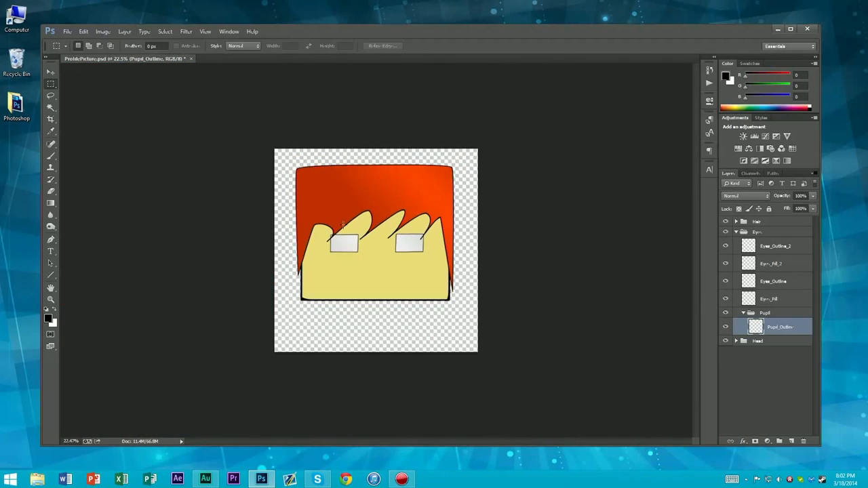
- Draw a closed square path for the pupil inside the left eye with the Pen tool
{"action": "scroll", "coordinate": [379, 231], "scroll_direction": "up", "scroll_amount": 12}
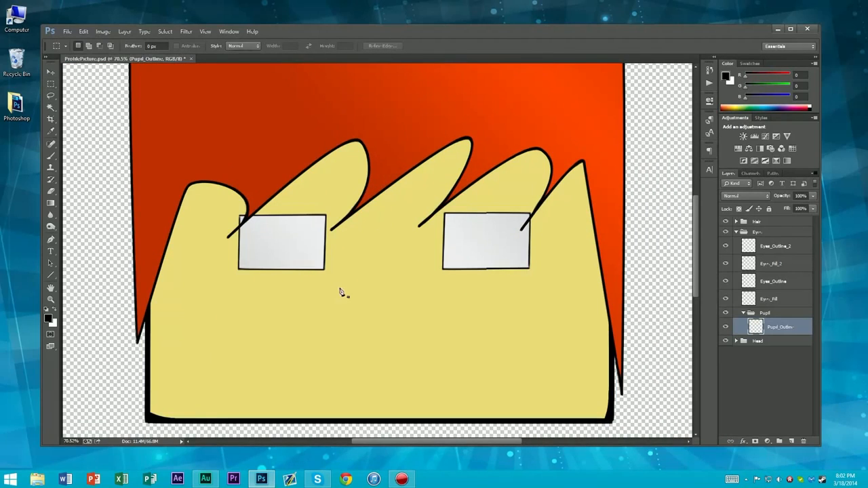
{"action": "key", "text": "p"}
{"action": "left_click", "coordinate": [262, 230]}
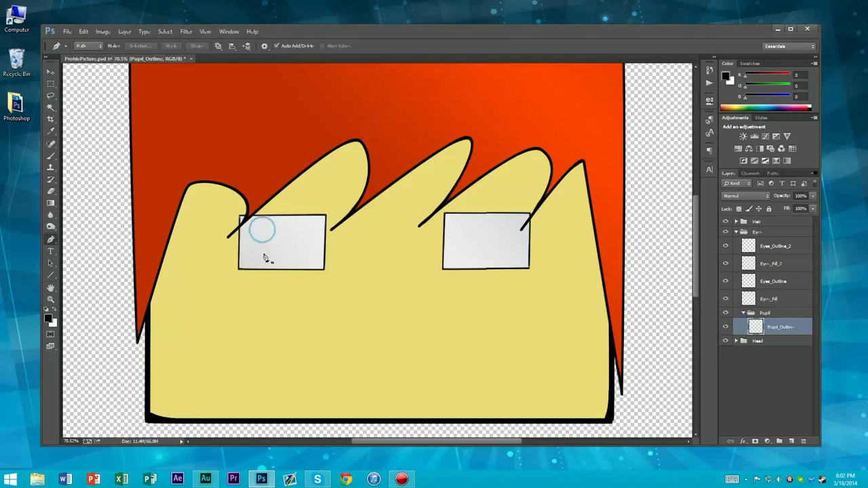
{"action": "left_click", "coordinate": [263, 254]}
{"action": "key", "text": "ctrl+alt+z"}
{"action": "left_click", "coordinate": [264, 228]}
{"action": "left_click", "coordinate": [263, 257]}
{"action": "left_click", "coordinate": [295, 258]}
{"action": "left_click", "coordinate": [296, 227]}
{"action": "left_click", "coordinate": [263, 229]}
- Fine-tune the corner points of the pupil path so that it forms an even square
{"action": "left_click", "coordinate": [275, 227]}
{"action": "left_click", "coordinate": [276, 227]}
{"action": "left_click", "coordinate": [263, 224]}
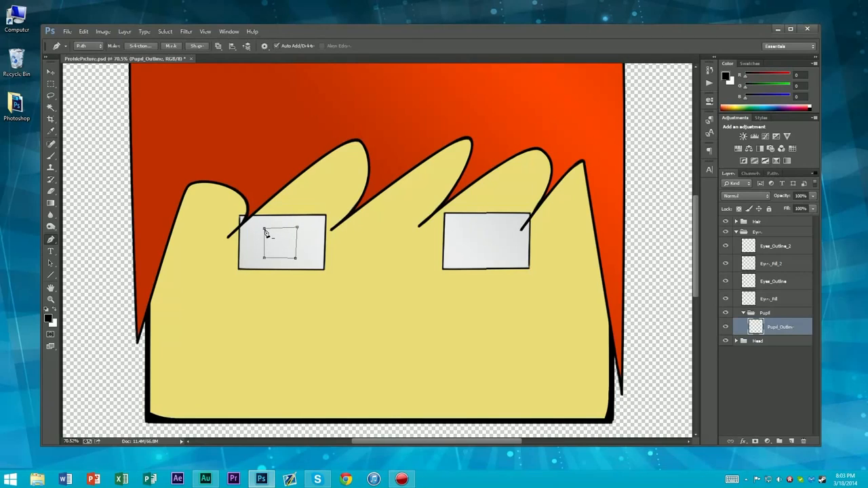
{"action": "left_click_drag", "start_coordinate": [264, 229], "coordinate": [264, 225]}
{"action": "left_click", "coordinate": [297, 228]}
{"action": "left_click_drag", "start_coordinate": [296, 259], "coordinate": [299, 259]}
{"action": "left_click", "coordinate": [264, 258]}
{"action": "left_click_drag", "start_coordinate": [297, 246], "coordinate": [286, 262]}
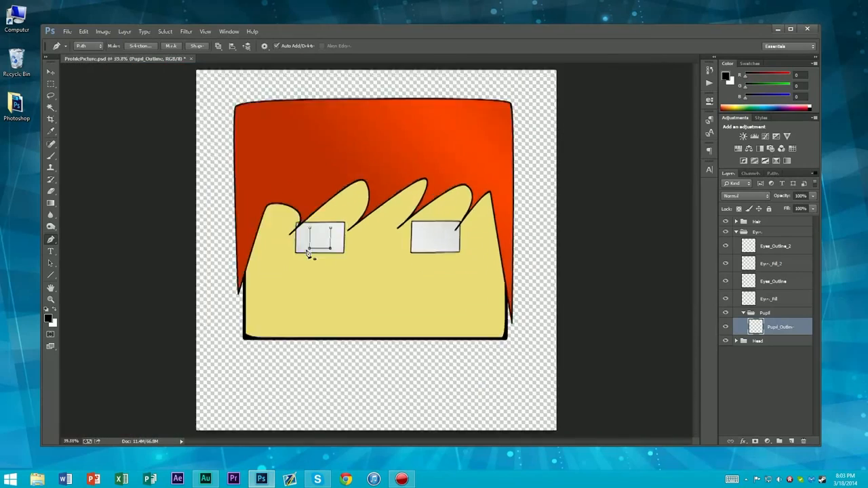
- Examine the pupil path's size and placement within the left eye, both close up and against the whole face
{"action": "scroll", "coordinate": [312, 254], "scroll_direction": "down", "scroll_amount": 5}
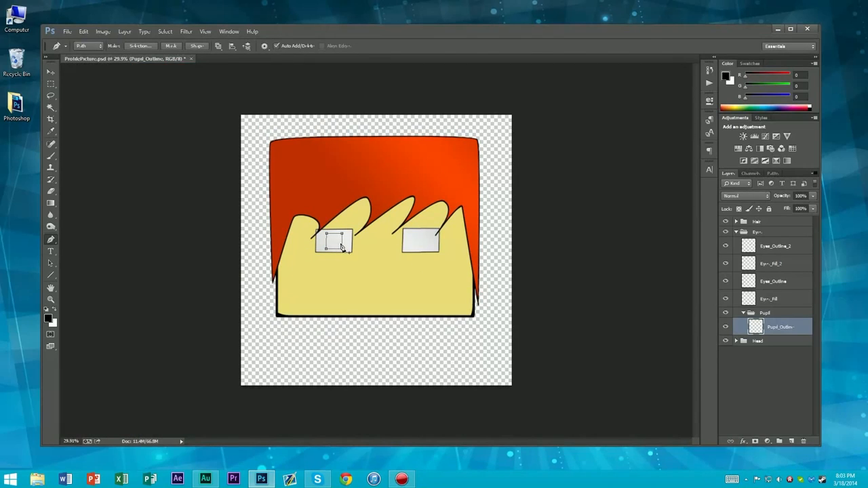
{"action": "scroll", "coordinate": [344, 246], "scroll_direction": "up", "scroll_amount": 5}
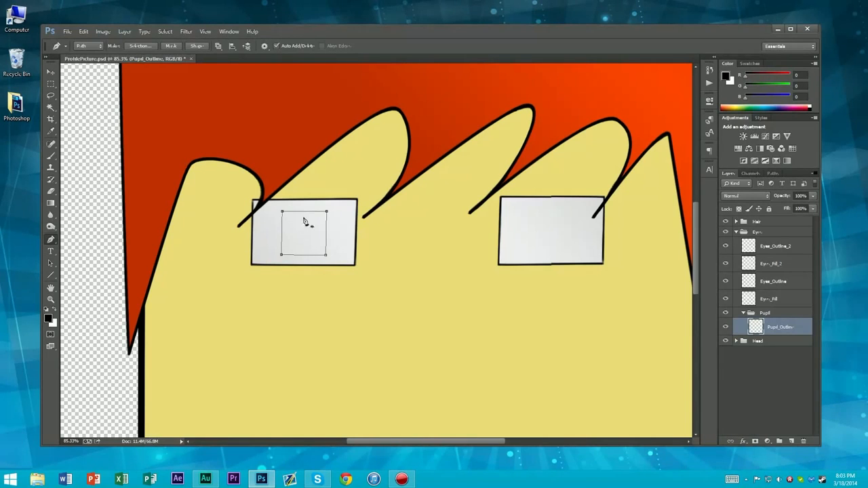
{"action": "scroll", "coordinate": [307, 257], "scroll_direction": "down", "scroll_amount": 5}
{"action": "scroll", "coordinate": [384, 248], "scroll_direction": "up", "scroll_amount": 3}
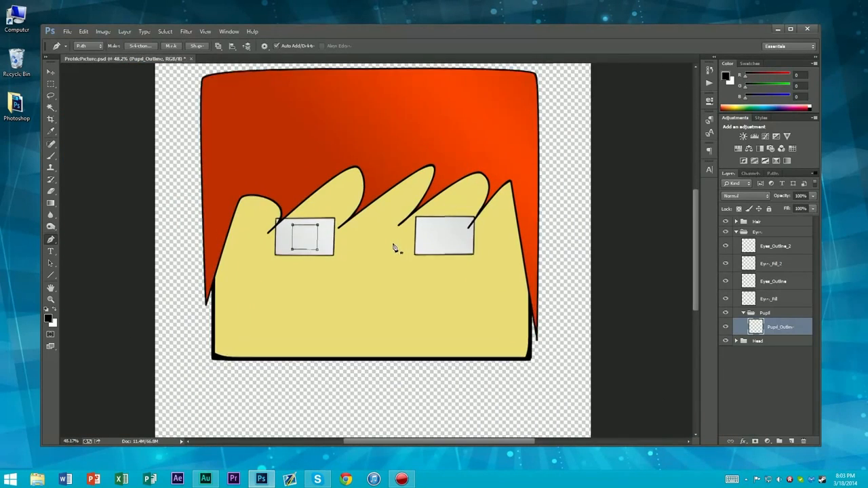
{"action": "scroll", "coordinate": [300, 256], "scroll_direction": "up", "scroll_amount": 4}
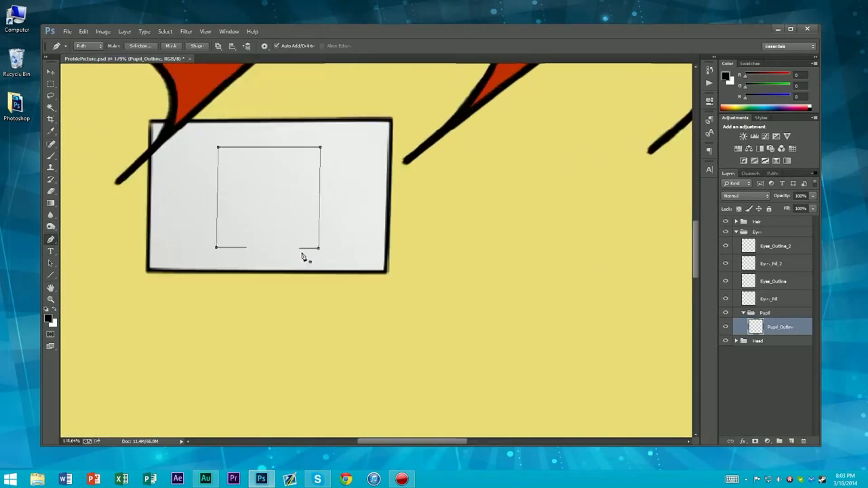
{"action": "scroll", "coordinate": [319, 248], "scroll_direction": "down", "scroll_amount": 4}
{"action": "scroll", "coordinate": [321, 242], "scroll_direction": "up", "scroll_amount": 1}
{"action": "scroll", "coordinate": [323, 240], "scroll_direction": "down", "scroll_amount": 2}
- Set the Brush tool's size to 2 px
{"action": "key", "text": "b"}
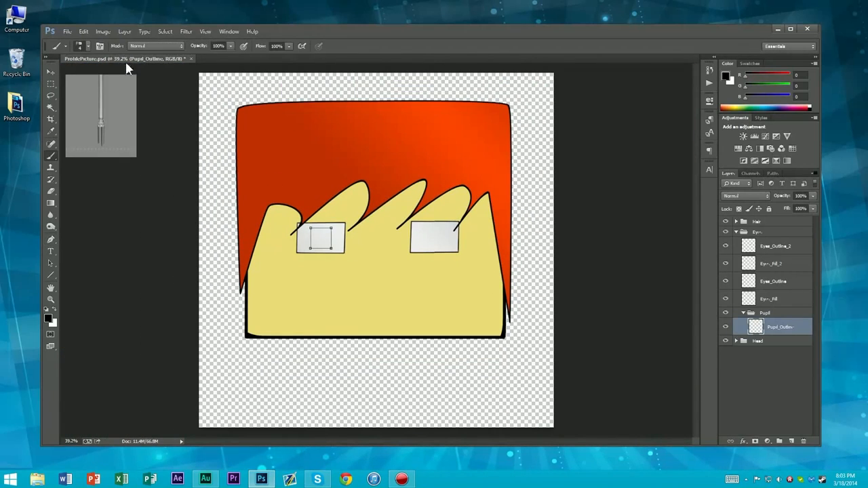
{"action": "left_click", "coordinate": [89, 45]}
{"action": "left_click", "coordinate": [92, 74]}
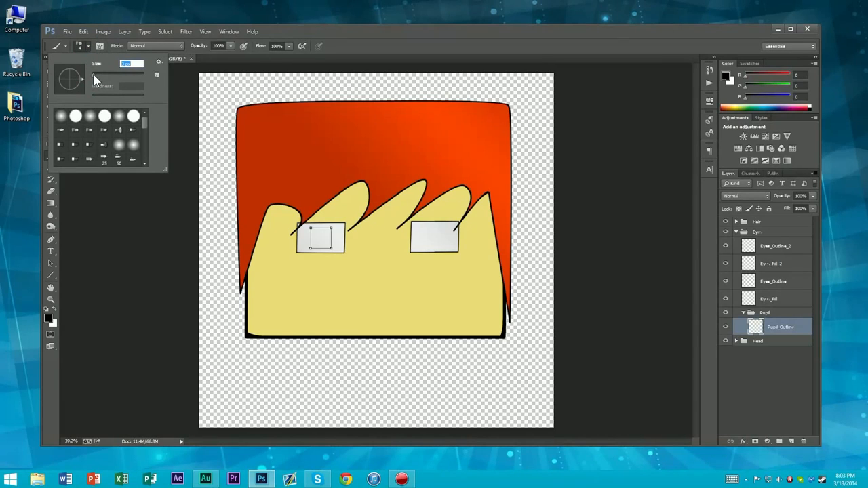
{"action": "left_click", "coordinate": [373, 30]}
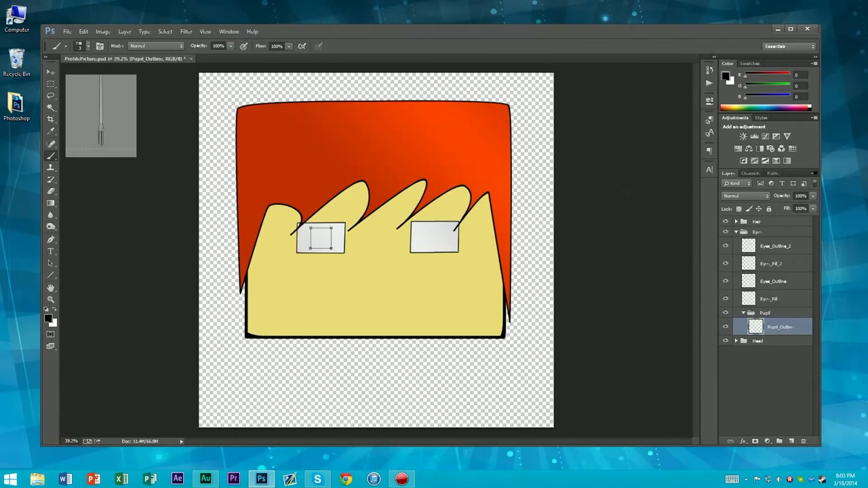
{"action": "left_click", "coordinate": [88, 46]}
{"action": "left_click", "coordinate": [92, 75]}
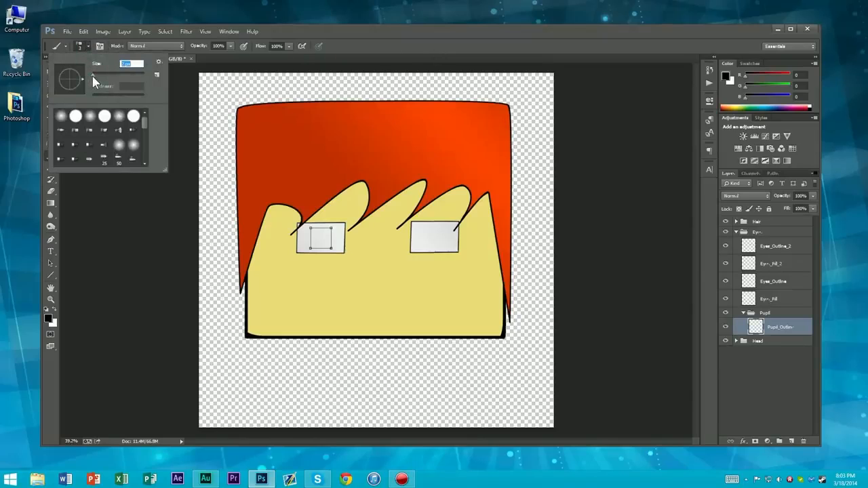
{"action": "left_click", "coordinate": [88, 46]}
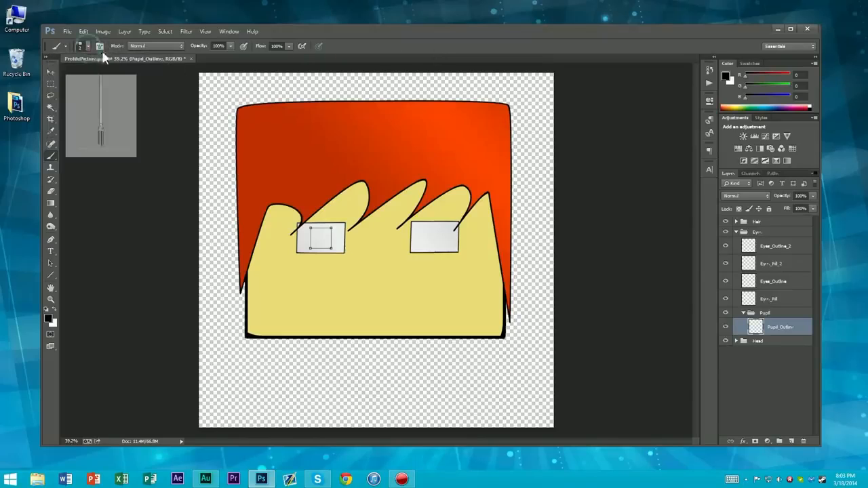
- Stroke the pupil work path with the Brush on the Pupil_Outline layer, leaving Simulate Pressure off
{"action": "left_click", "coordinate": [773, 174]}
{"action": "right_click", "coordinate": [757, 188]}
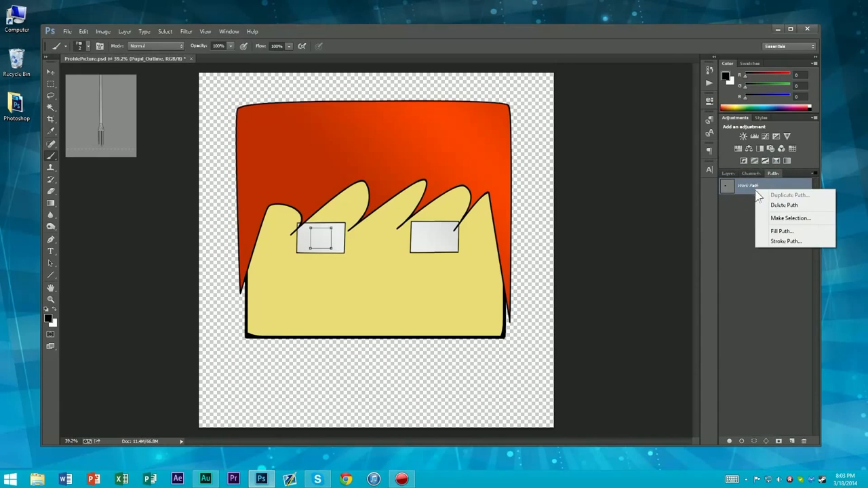
{"action": "left_click", "coordinate": [772, 240]}
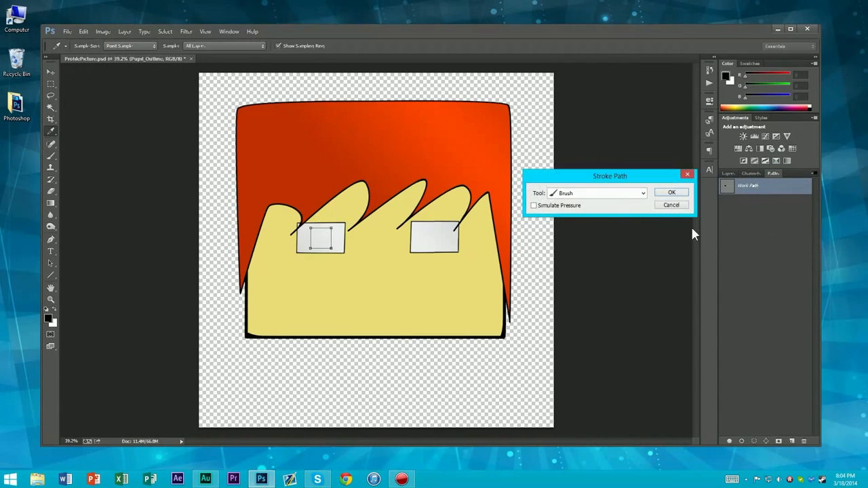
{"action": "left_click", "coordinate": [669, 196]}
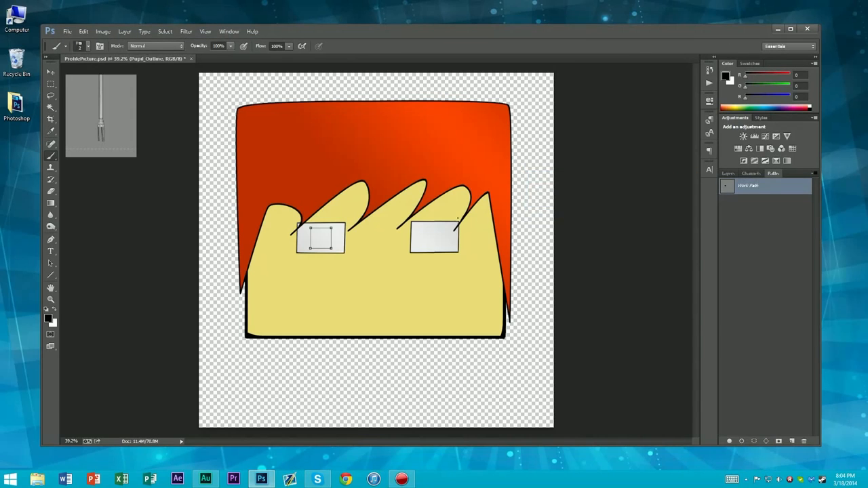
{"action": "scroll", "coordinate": [277, 252], "scroll_direction": "up", "scroll_amount": 5}
{"action": "scroll", "coordinate": [276, 252], "scroll_direction": "down", "scroll_amount": 7}
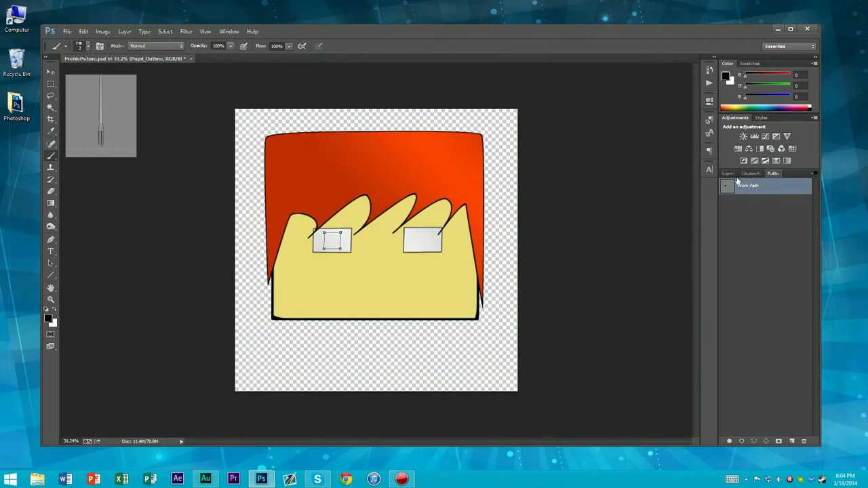
- Move the Pupil group above the eye layers within the Eyes group
{"action": "left_click", "coordinate": [734, 175]}
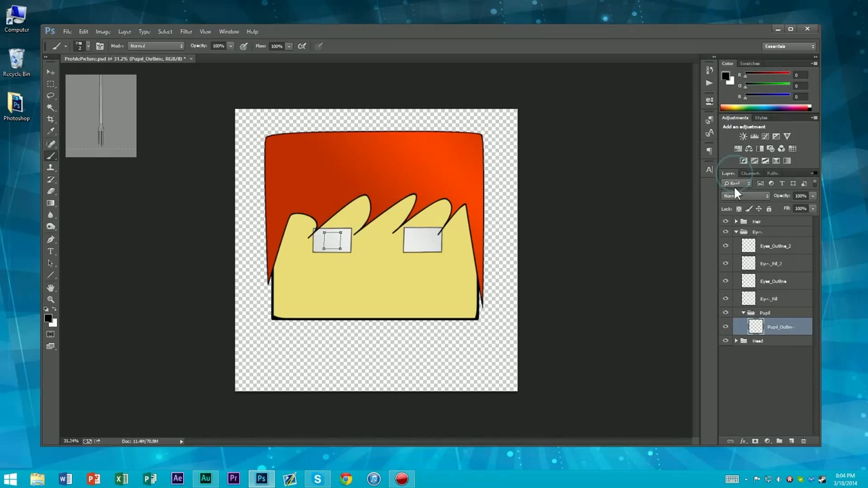
{"action": "left_click", "coordinate": [766, 313]}
{"action": "left_click_drag", "start_coordinate": [767, 316], "coordinate": [765, 243]}
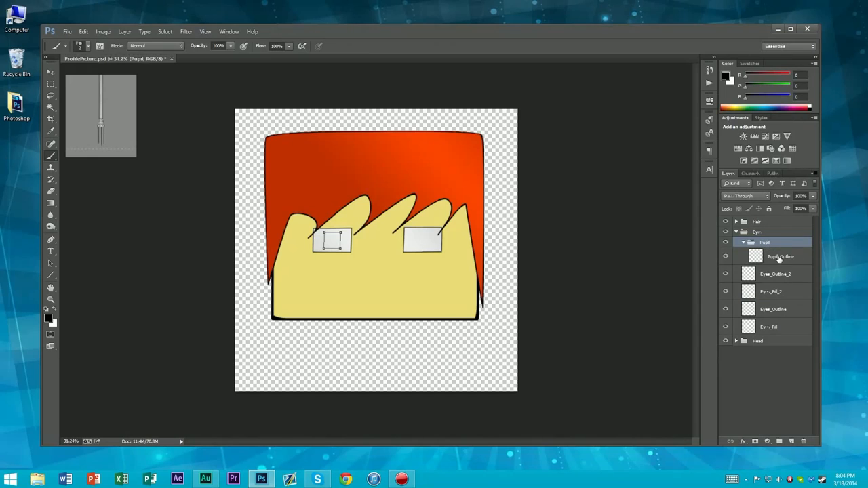
{"action": "scroll", "coordinate": [315, 237], "scroll_direction": "up", "scroll_amount": 9}
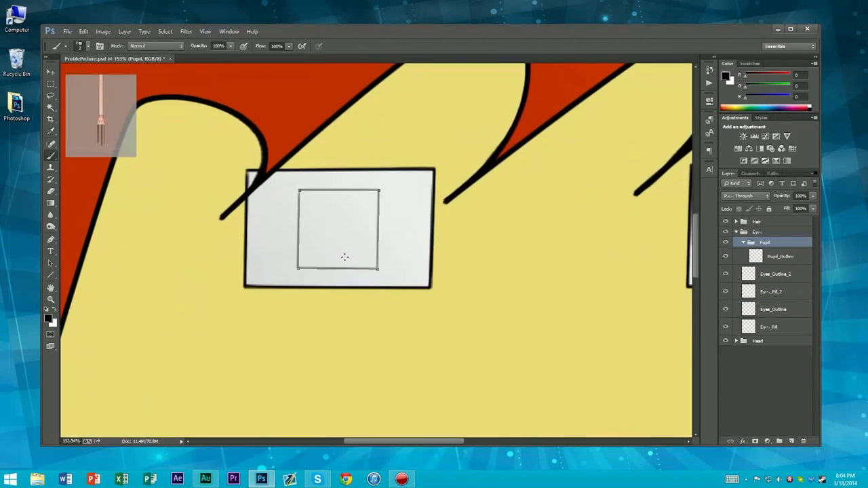
{"action": "scroll", "coordinate": [345, 257], "scroll_direction": "down", "scroll_amount": 6}
{"action": "scroll", "coordinate": [345, 254], "scroll_direction": "up", "scroll_amount": 8}
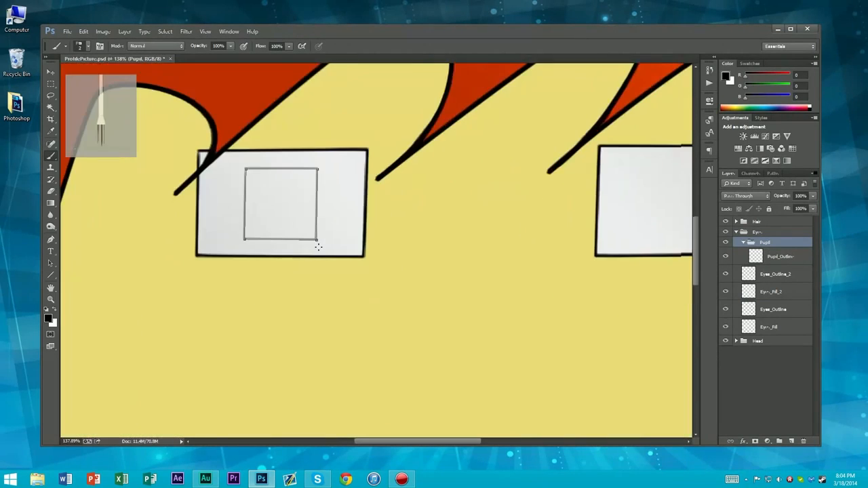
{"action": "scroll", "coordinate": [317, 247], "scroll_direction": "down", "scroll_amount": 8}
{"action": "scroll", "coordinate": [318, 247], "scroll_direction": "up", "scroll_amount": 5}
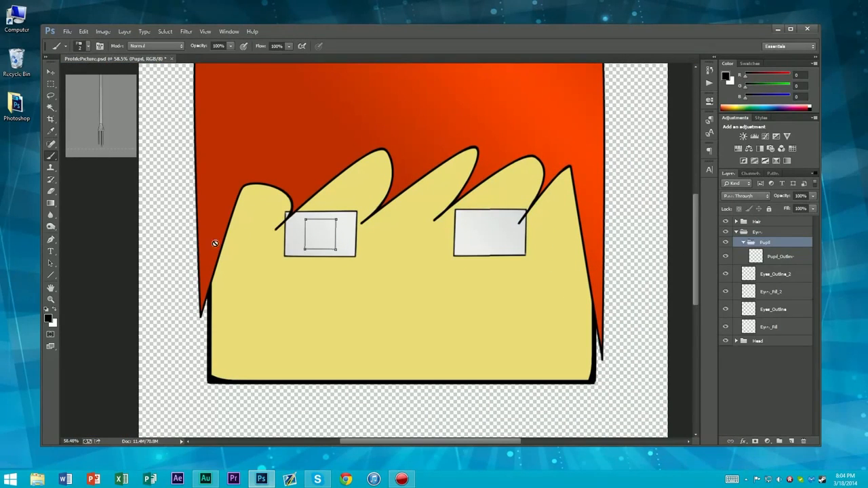
{"action": "left_click", "coordinate": [770, 174]}
{"action": "left_click", "coordinate": [727, 174]}
- Add a new layer named Pupil_Fill in the Pupil group and place it below Pupil_Outline
{"action": "left_click", "coordinate": [780, 258]}
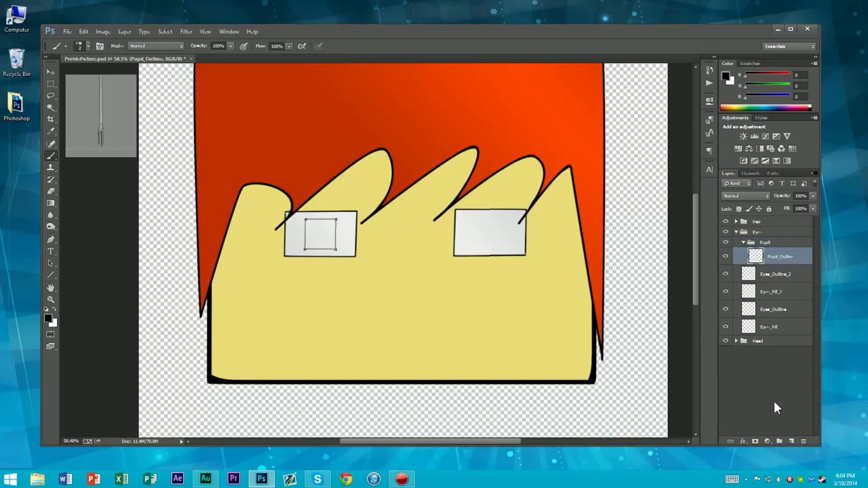
{"action": "left_click", "coordinate": [791, 440]}
{"action": "double_click", "coordinate": [775, 257]}
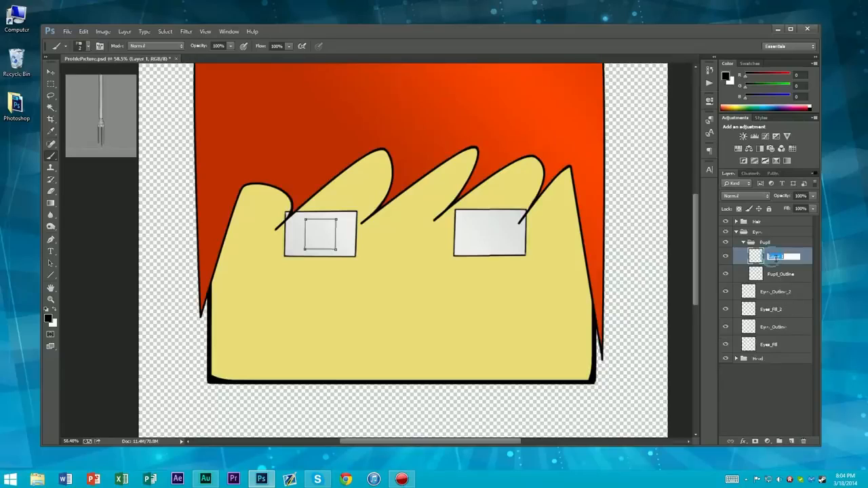
{"action": "type", "text": "Pupil_Fill"}
{"action": "key", "text": "Return"}
{"action": "left_click_drag", "start_coordinate": [774, 260], "coordinate": [772, 277]}
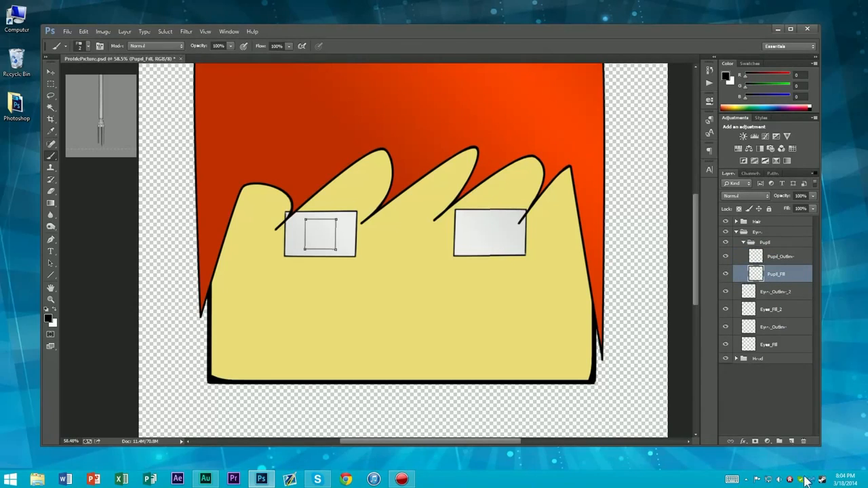
- Convert the pupil work path into a selection for the Pupil_Fill layer
{"action": "left_click", "coordinate": [773, 172]}
{"action": "right_click", "coordinate": [756, 188]}
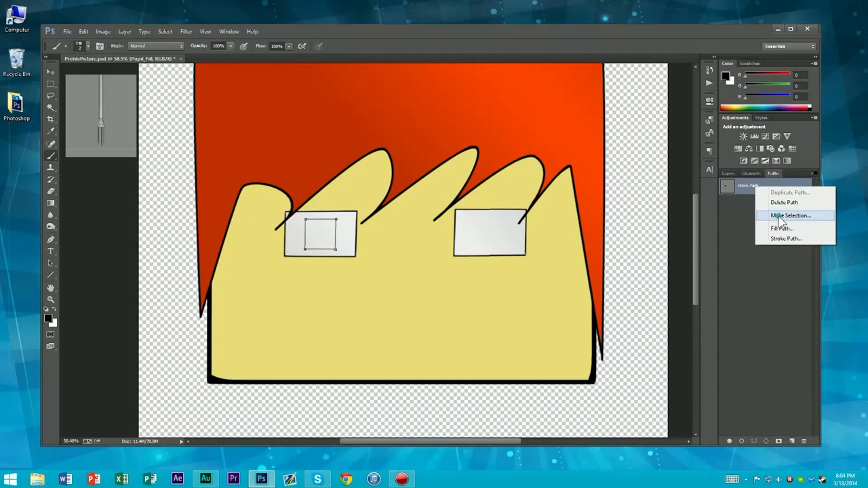
{"action": "left_click", "coordinate": [781, 215]}
{"action": "left_click", "coordinate": [481, 143]}
{"action": "key", "text": "b"}
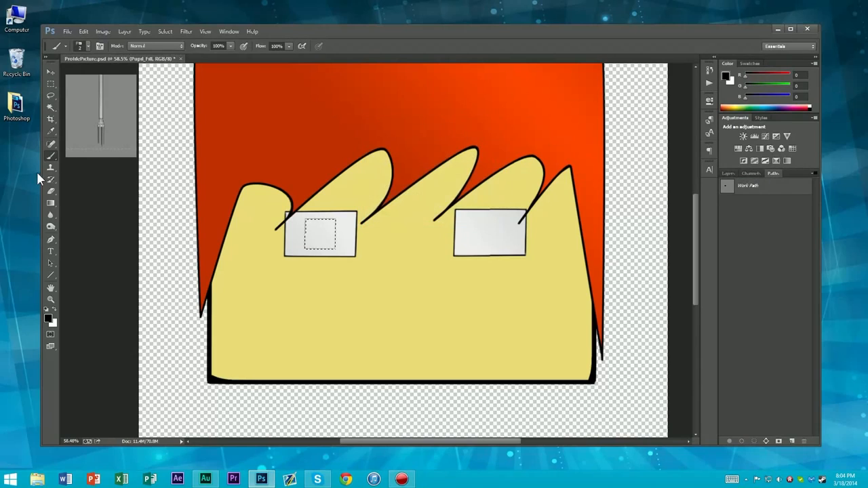
- Open the Gradient tool's gradient for editing and set its starting color stop to green (#0cab00)
{"action": "left_click", "coordinate": [51, 203]}
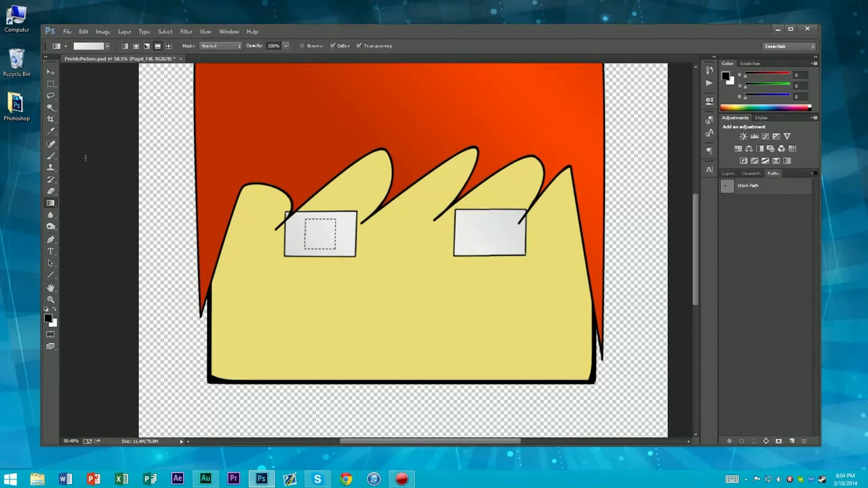
{"action": "left_click", "coordinate": [87, 46]}
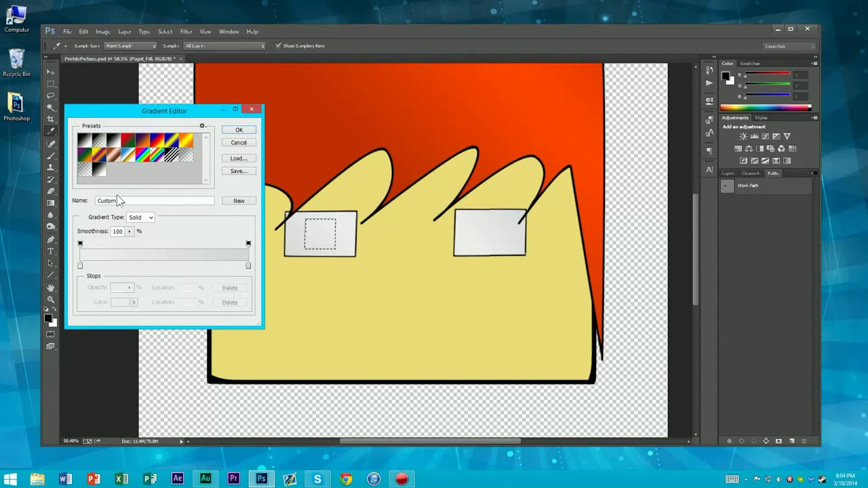
{"action": "left_click", "coordinate": [80, 265]}
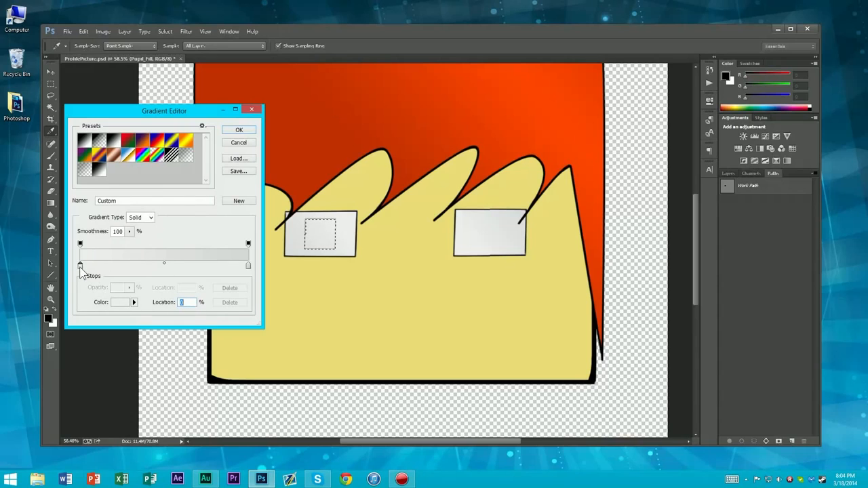
{"action": "double_click", "coordinate": [80, 265]}
{"action": "left_click_drag", "start_coordinate": [362, 377], "coordinate": [360, 370]}
{"action": "left_click_drag", "start_coordinate": [347, 333], "coordinate": [350, 327]}
{"action": "left_click_drag", "start_coordinate": [364, 371], "coordinate": [364, 364]}
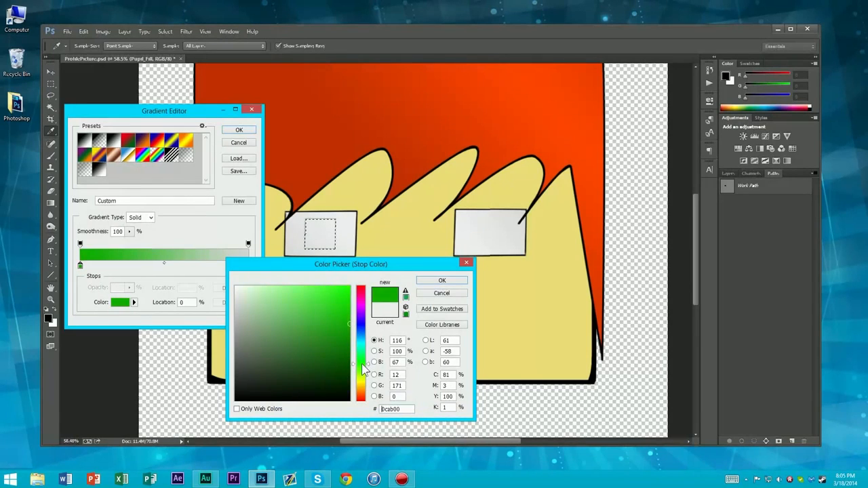
{"action": "left_click", "coordinate": [441, 280]}
- Set the gradient's end color stop to a darker green, accept the gradient, and fill the pupil selection with it
{"action": "left_click", "coordinate": [247, 266]}
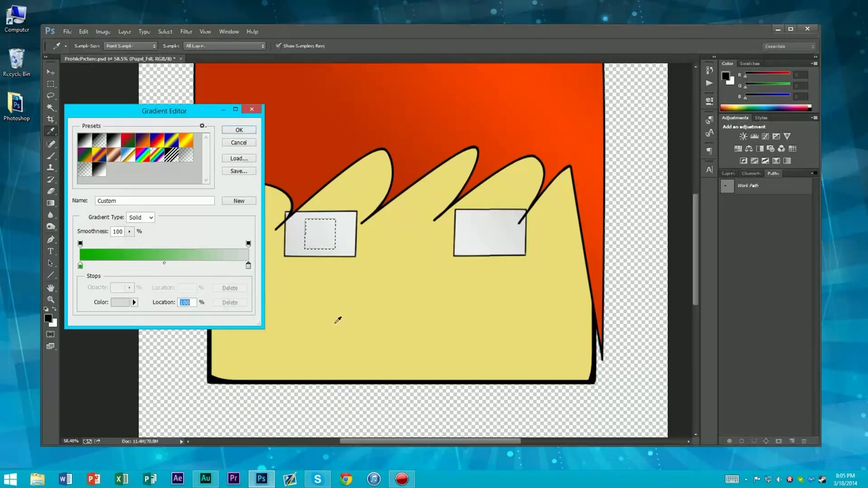
{"action": "double_click", "coordinate": [248, 265]}
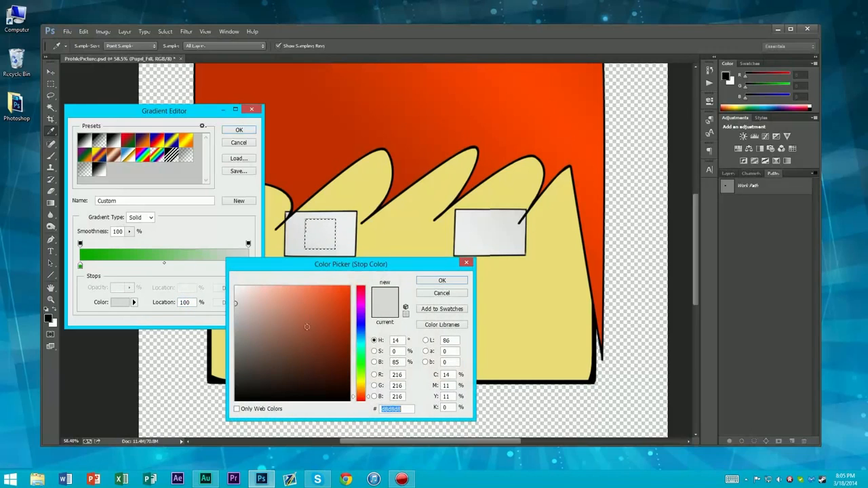
{"action": "left_click", "coordinate": [361, 362]}
{"action": "left_click", "coordinate": [348, 337]}
{"action": "mouse_move", "coordinate": [348, 337]}
{"action": "left_mouse_down"}
{"action": "mouse_move", "coordinate": [360, 312]}
{"action": "mouse_move", "coordinate": [361, 343]}
{"action": "left_mouse_up"}
{"action": "left_click", "coordinate": [441, 280]}
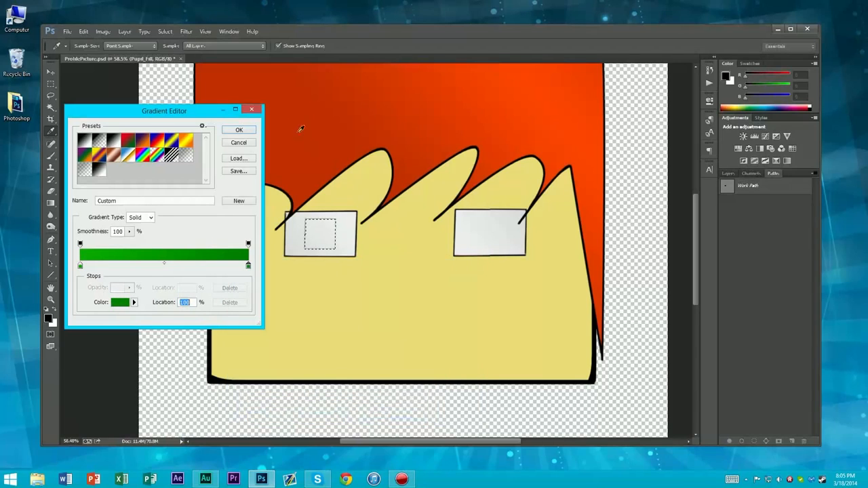
{"action": "left_click", "coordinate": [229, 134]}
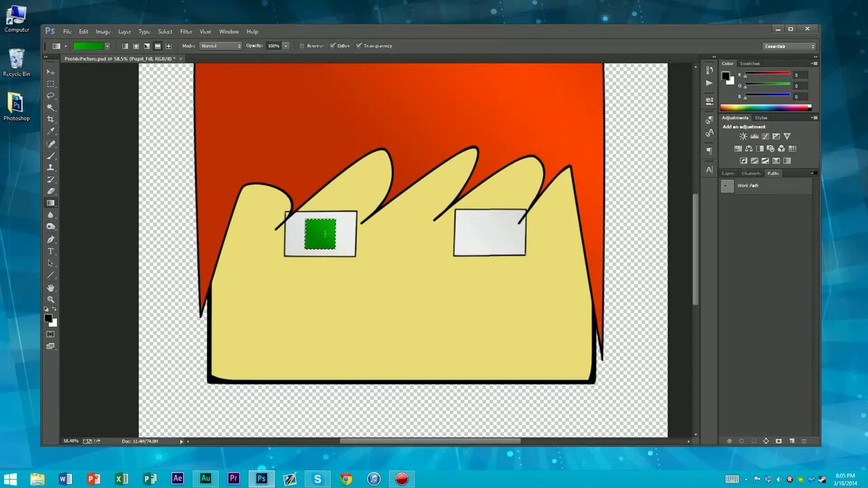
{"action": "right_click", "coordinate": [324, 233]}
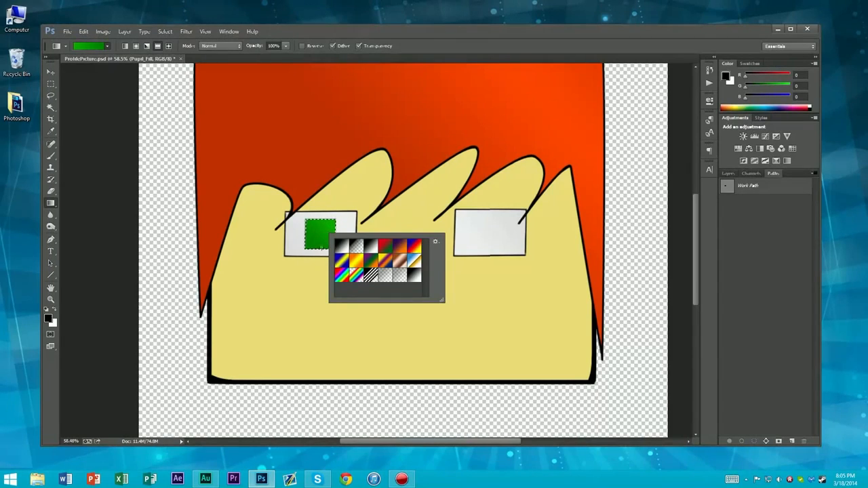
{"action": "left_click", "coordinate": [348, 224]}
{"action": "right_click", "coordinate": [348, 224]}
{"action": "left_click", "coordinate": [349, 225]}
{"action": "right_click", "coordinate": [349, 224]}
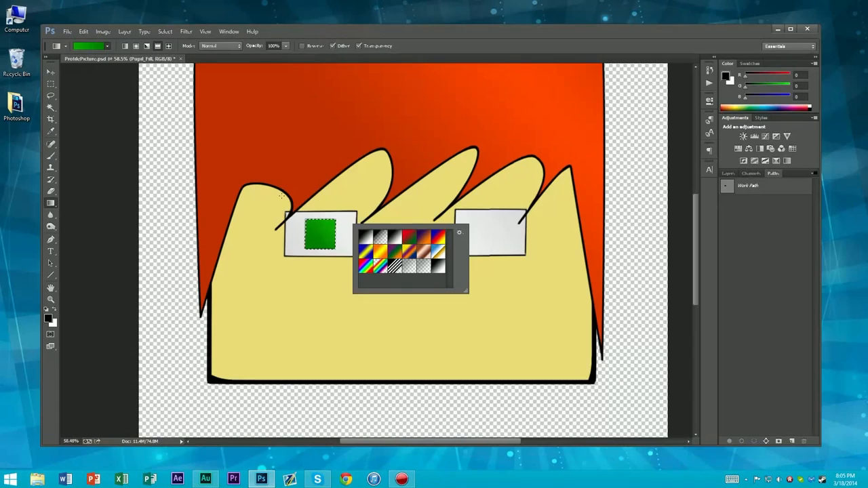
{"action": "left_click", "coordinate": [281, 196]}
{"action": "right_click", "coordinate": [280, 196]}
{"action": "left_click", "coordinate": [280, 196]}
{"action": "right_click", "coordinate": [281, 195]}
{"action": "left_click", "coordinate": [281, 196]}
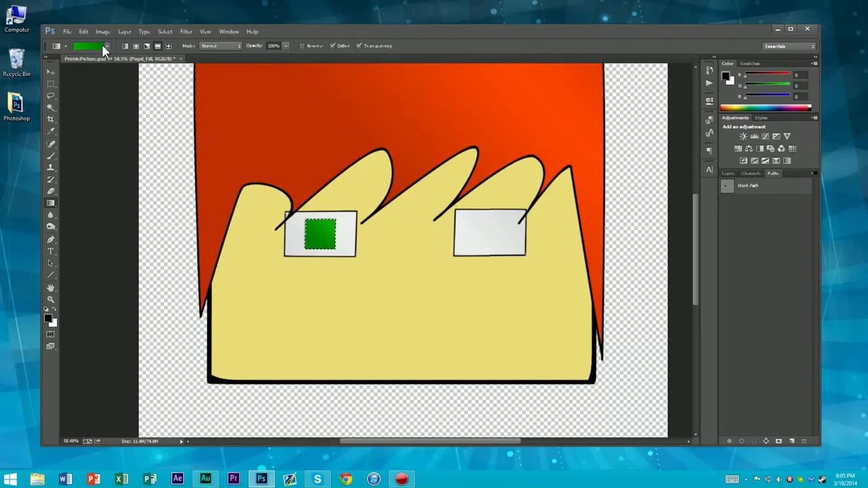
{"action": "right_click", "coordinate": [169, 191]}
{"action": "left_click", "coordinate": [170, 191]}
{"action": "right_click", "coordinate": [170, 191]}
{"action": "left_click", "coordinate": [169, 191]}
- Switch to the Rectangular Marquee tool and deselect the filled pupil
{"action": "key", "text": "m"}
{"action": "key", "text": "ctrl+d"}
{"action": "scroll", "coordinate": [335, 261], "scroll_direction": "up", "scroll_amount": 6}
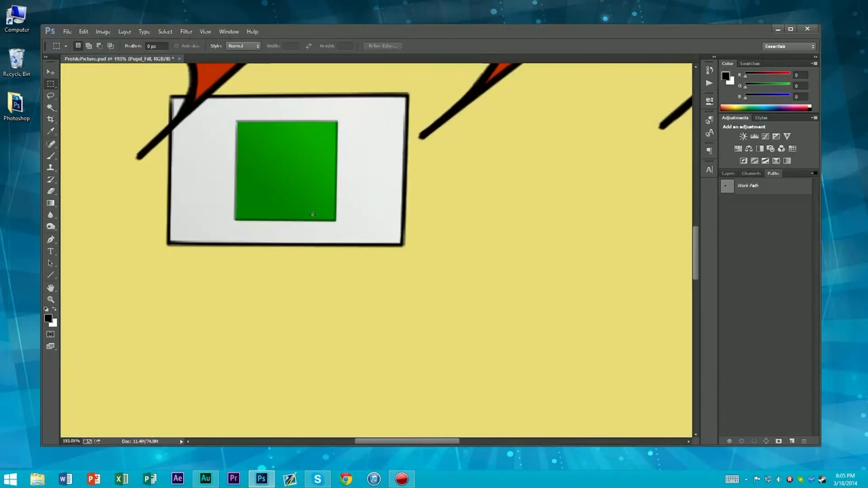
{"action": "scroll", "coordinate": [312, 214], "scroll_direction": "down", "scroll_amount": 8}
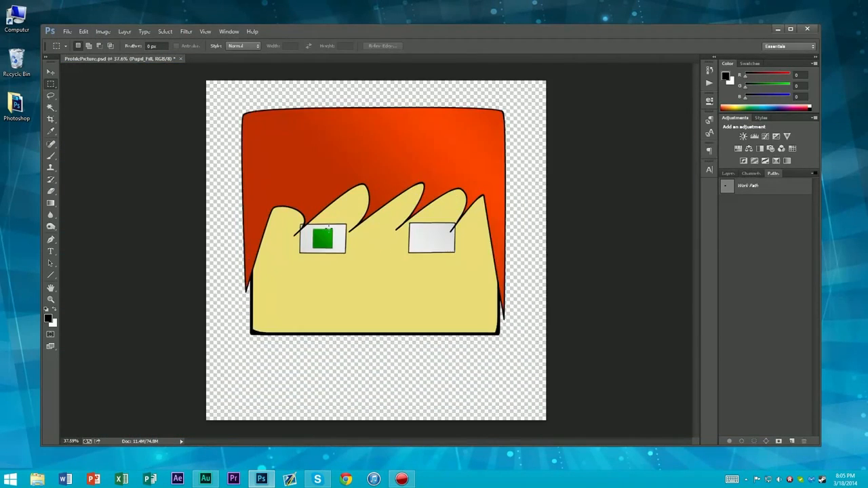
{"action": "scroll", "coordinate": [326, 229], "scroll_direction": "up", "scroll_amount": 5}
{"action": "scroll", "coordinate": [324, 234], "scroll_direction": "down", "scroll_amount": 4}
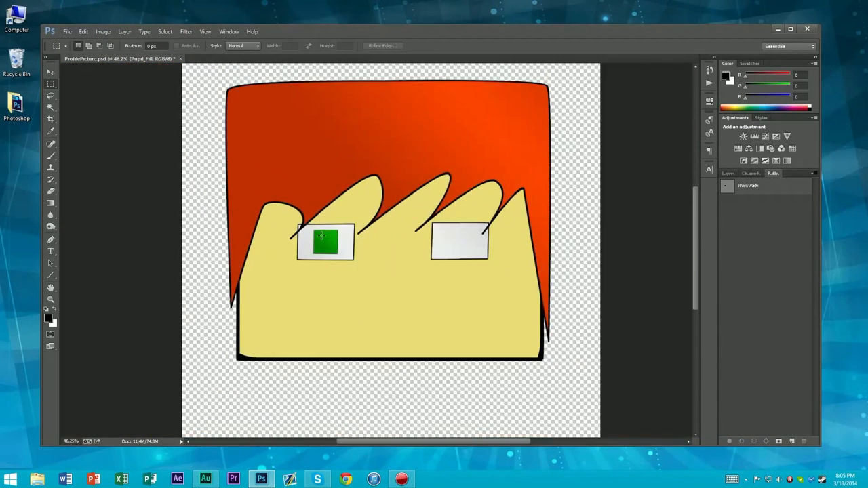
{"action": "scroll", "coordinate": [322, 235], "scroll_direction": "down", "scroll_amount": 2}
- Duplicate the Pupil_Fill and Pupil_Outline layers together within the Pupil group
{"action": "left_click", "coordinate": [728, 173]}
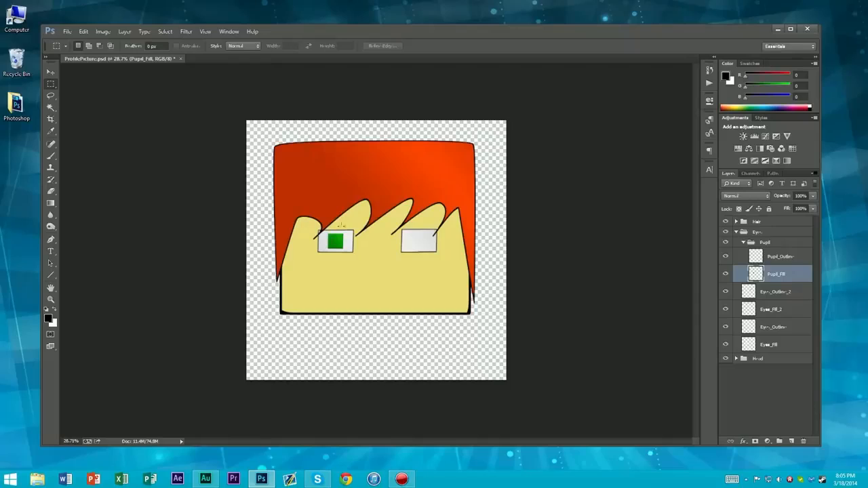
{"action": "left_click", "coordinate": [777, 258], "text": "shift"}
{"action": "key", "text": "ctrl+j"}
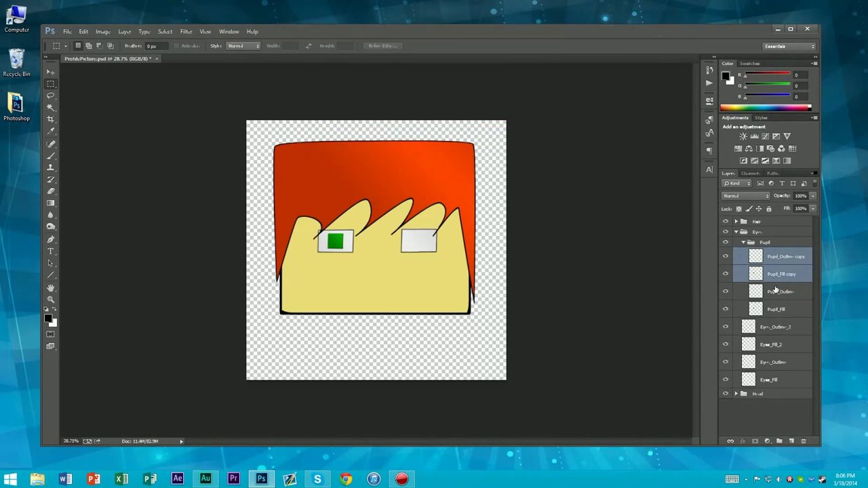
- Try placing the copied pupil fill and outline in the right eye, rotated about 90 degrees counter-clockwise
{"action": "left_click", "coordinate": [774, 292]}
{"action": "left_click", "coordinate": [778, 273]}
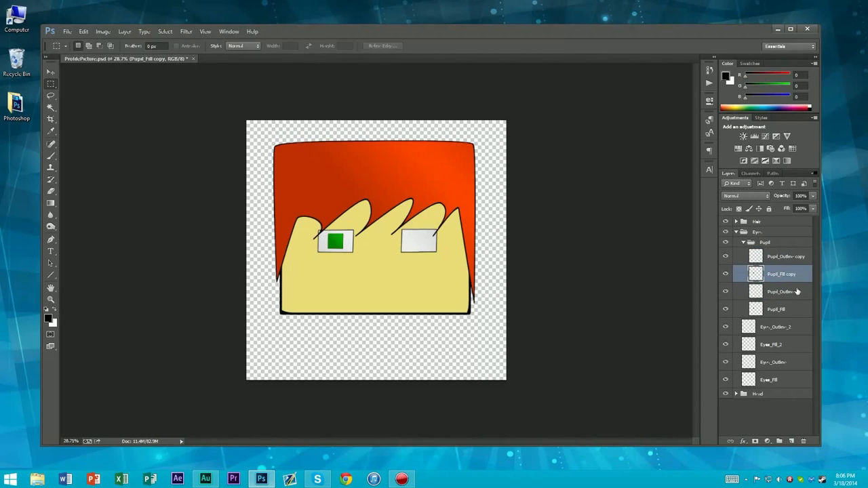
{"action": "left_click", "coordinate": [785, 260], "text": "shift"}
{"action": "key", "text": "ctrl+t"}
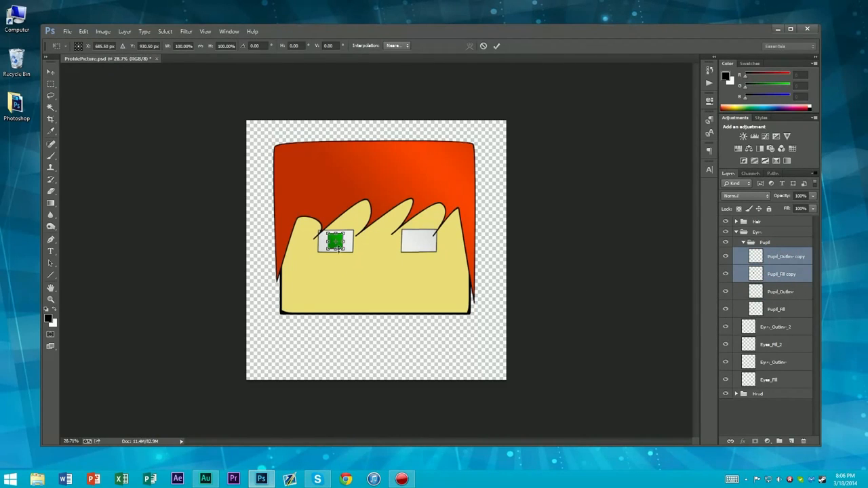
{"action": "left_click_drag", "start_coordinate": [337, 244], "coordinate": [343, 243]}
{"action": "left_click_drag", "start_coordinate": [337, 243], "coordinate": [486, 246]}
{"action": "scroll", "coordinate": [337, 244], "scroll_direction": "up", "scroll_amount": 3}
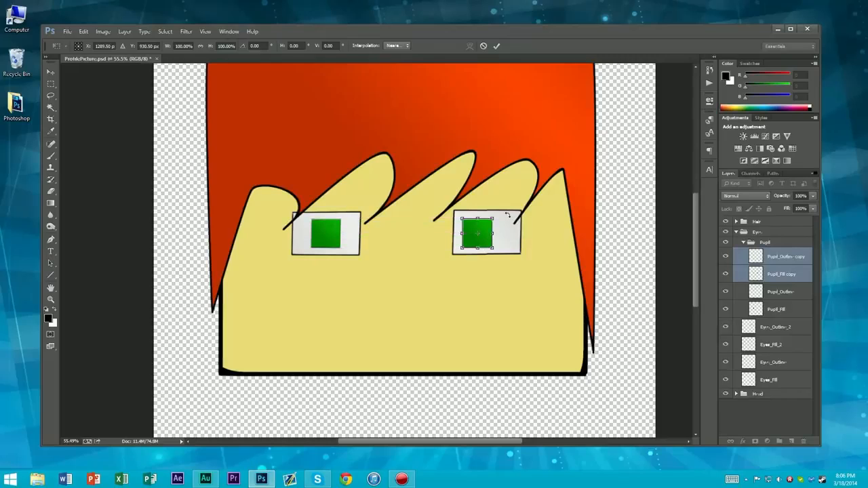
{"action": "left_click_drag", "start_coordinate": [507, 208], "coordinate": [424, 160]}
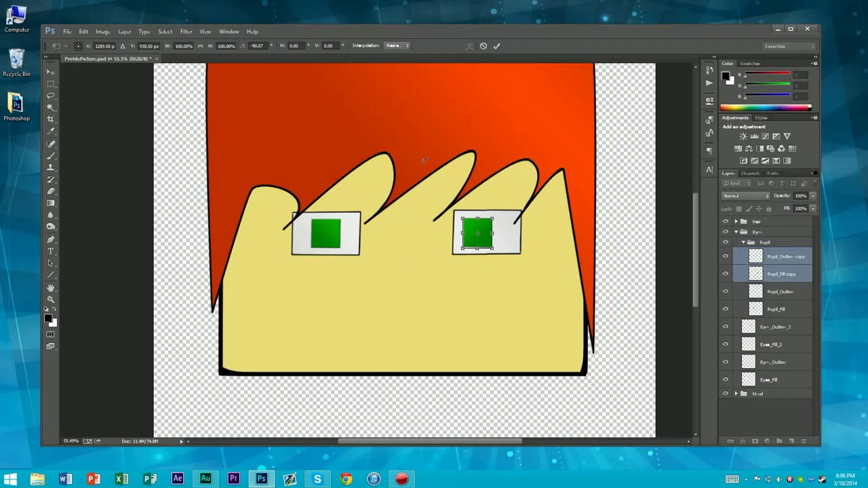
{"action": "key", "text": "Return"}
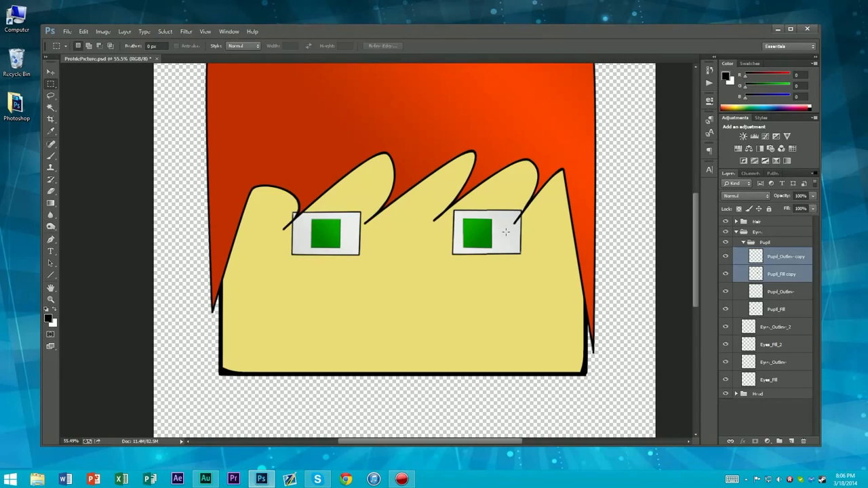
- Try rotating and nudging the copied pupil again, and undo all its transforms back to the original position
{"action": "key", "text": "ctrl+t"}
{"action": "left_click_drag", "start_coordinate": [494, 169], "coordinate": [520, 156]}
{"action": "key", "text": "Return"}
{"action": "key", "text": "ctrl+t"}
{"action": "key", "text": "Return"}
{"action": "scroll", "coordinate": [522, 156], "scroll_direction": "up", "scroll_amount": 4}
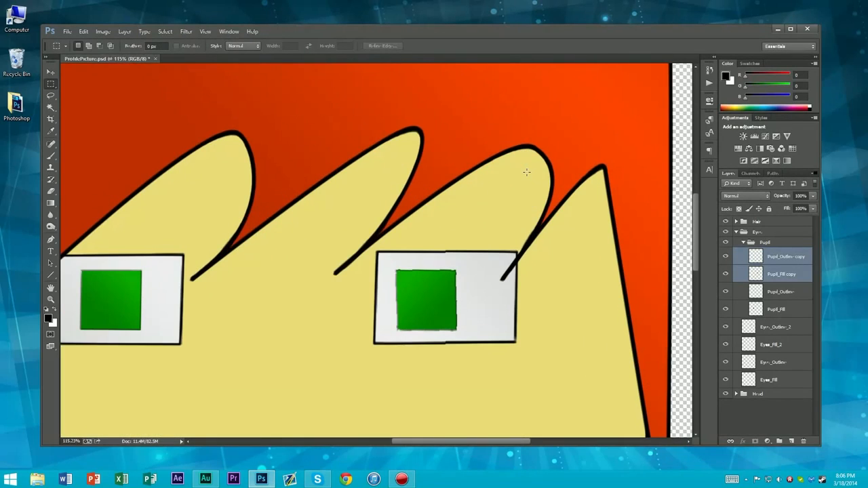
{"action": "key", "text": "ctrl+Up"}
{"action": "key", "text": "ctrl+Left"}
{"action": "key", "text": "ctrl+alt+z"}
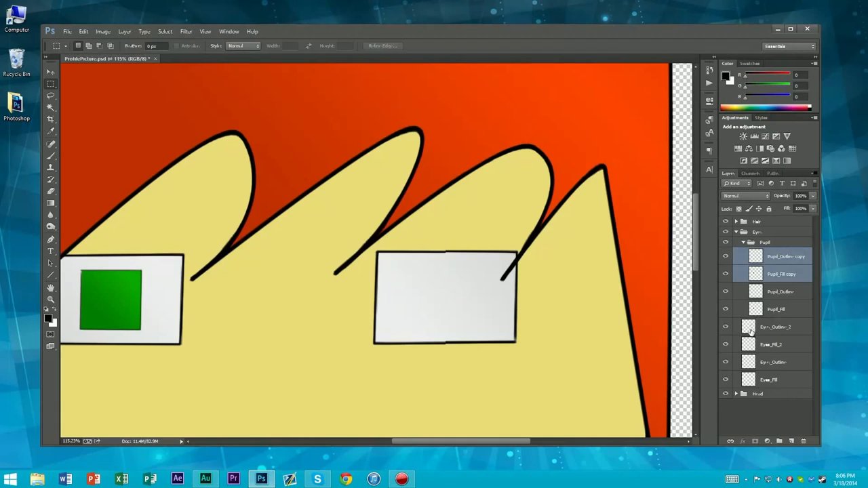
- Move the copied pupil layers from the left eye into the right eye and rotate them counter-clockwise
{"action": "key", "text": "ctrl+t"}
{"action": "left_click_drag", "start_coordinate": [133, 313], "coordinate": [442, 309]}
{"action": "left_click_drag", "start_coordinate": [505, 234], "coordinate": [380, 230]}
{"action": "key", "text": "Return"}
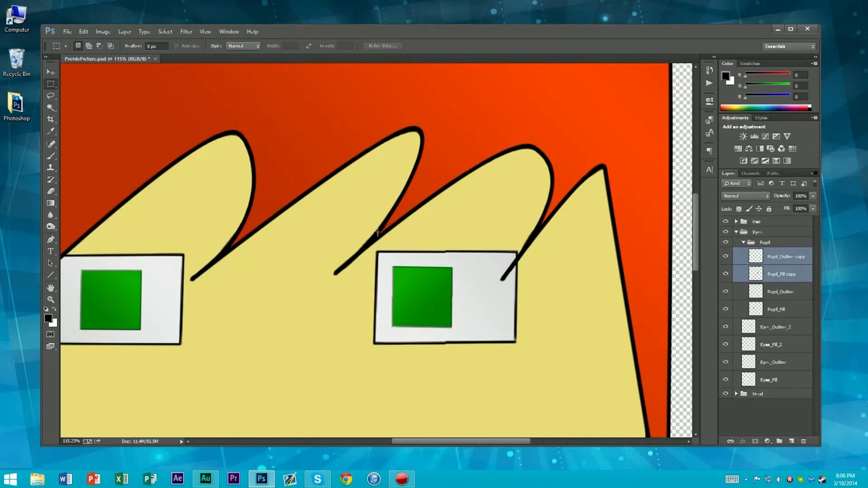
- Select all four pupil fill and outline layers and shift both pupils slightly to the right within the eyes
{"action": "scroll", "coordinate": [396, 266], "scroll_direction": "down", "scroll_amount": 3}
{"action": "scroll", "coordinate": [397, 266], "scroll_direction": "down", "scroll_amount": 2}
{"action": "scroll", "coordinate": [400, 261], "scroll_direction": "down", "scroll_amount": 3}
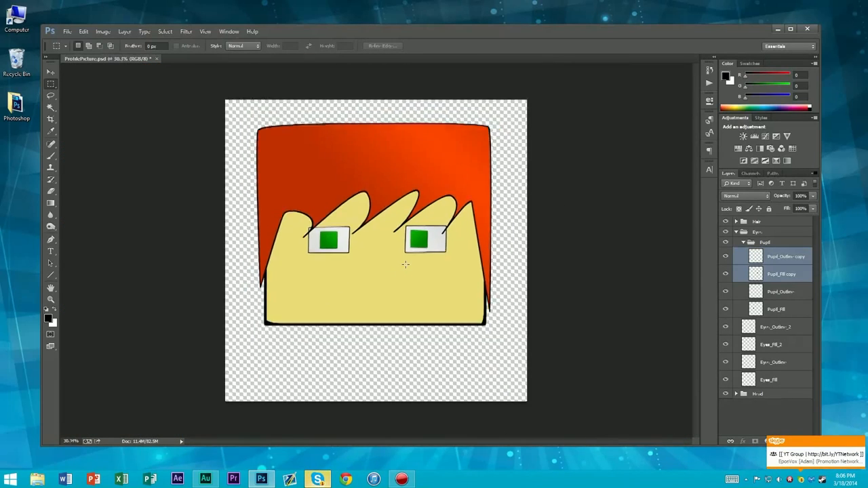
{"action": "scroll", "coordinate": [405, 263], "scroll_direction": "up", "scroll_amount": 3}
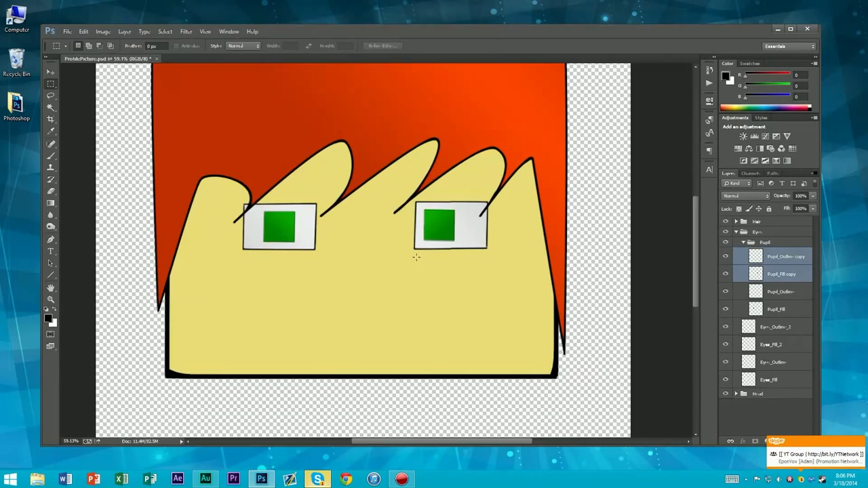
{"action": "left_click", "coordinate": [778, 312], "text": "shift"}
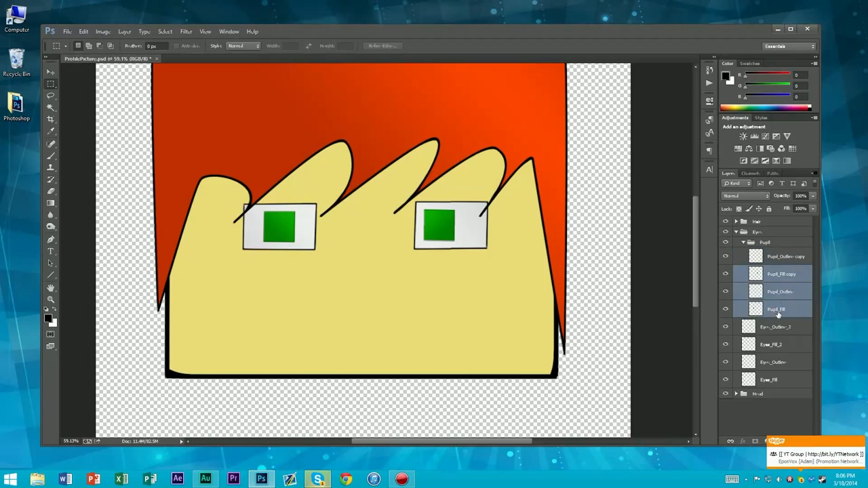
{"action": "left_click", "coordinate": [781, 259], "text": "shift"}
{"action": "key", "text": "ctrl+t"}
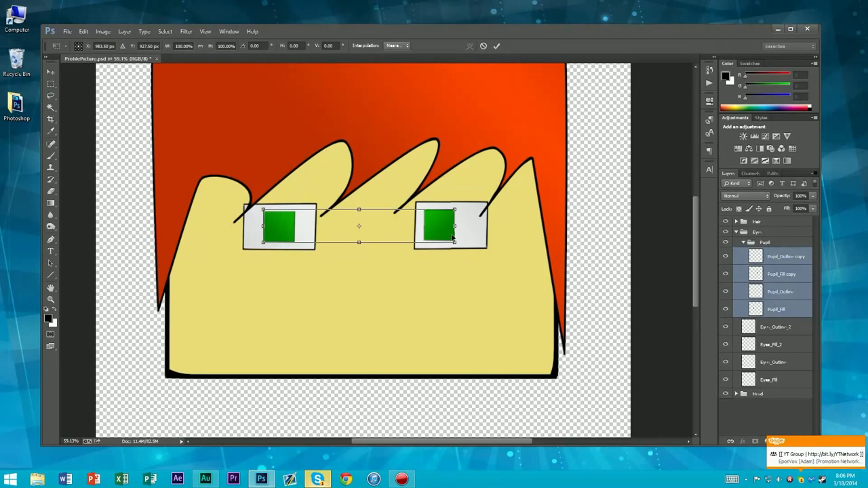
{"action": "left_click_drag", "start_coordinate": [441, 233], "coordinate": [451, 239]}
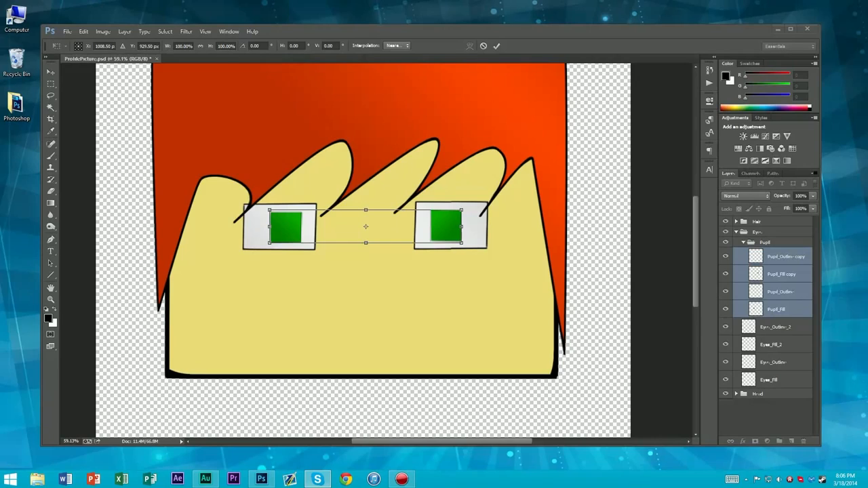
{"action": "left_click", "coordinate": [487, 127]}
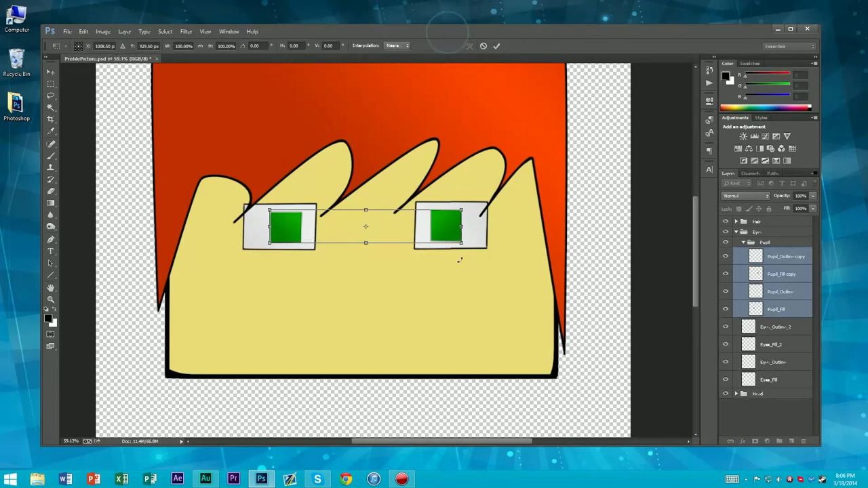
{"action": "left_click_drag", "start_coordinate": [449, 233], "coordinate": [447, 233]}
{"action": "key", "text": "Return"}
- Transform the four pupil layers again to move both pupils a little further right
{"action": "scroll", "coordinate": [448, 234], "scroll_direction": "down", "scroll_amount": 10}
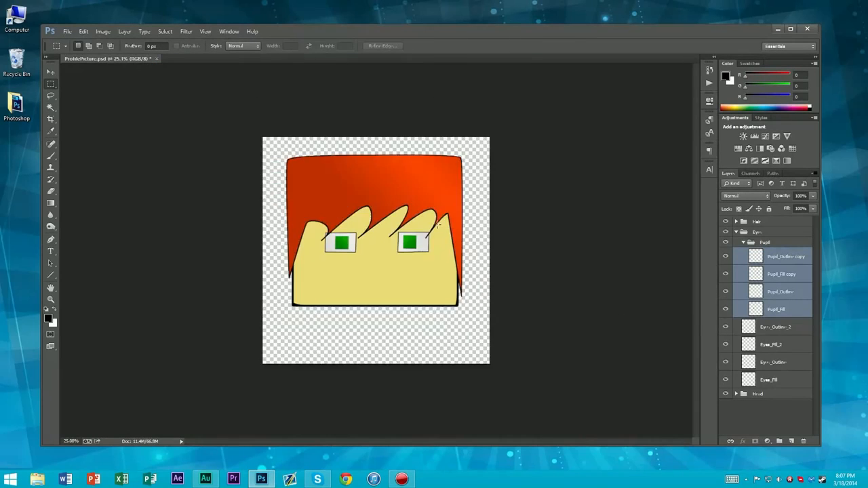
{"action": "scroll", "coordinate": [348, 215], "scroll_direction": "up", "scroll_amount": 8}
{"action": "scroll", "coordinate": [389, 225], "scroll_direction": "up", "scroll_amount": 5}
{"action": "scroll", "coordinate": [397, 265], "scroll_direction": "down", "scroll_amount": 5}
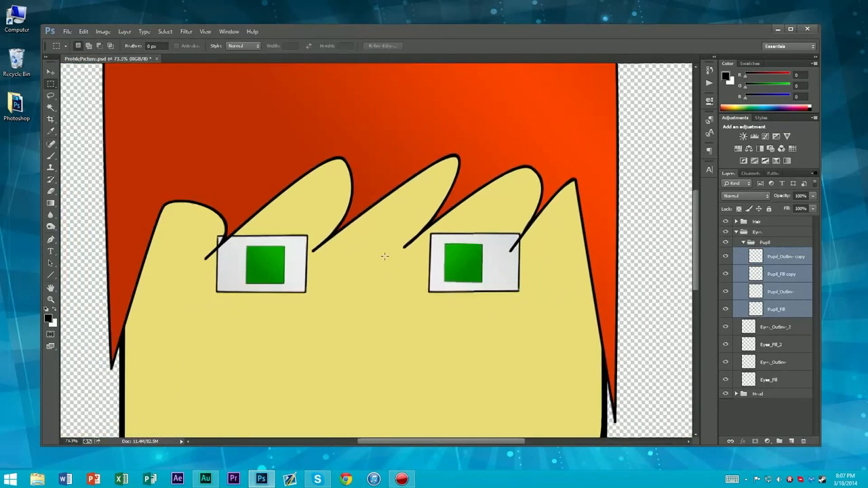
{"action": "key", "text": "ctrl+t"}
{"action": "mouse_move", "coordinate": [442, 278]}
{"action": "left_mouse_down"}
{"action": "mouse_move", "coordinate": [459, 272]}
{"action": "mouse_move", "coordinate": [433, 257]}
{"action": "mouse_move", "coordinate": [438, 278]}
{"action": "mouse_move", "coordinate": [448, 277]}
{"action": "left_mouse_up"}
{"action": "key", "text": "Return"}
{"action": "key", "text": "m"}
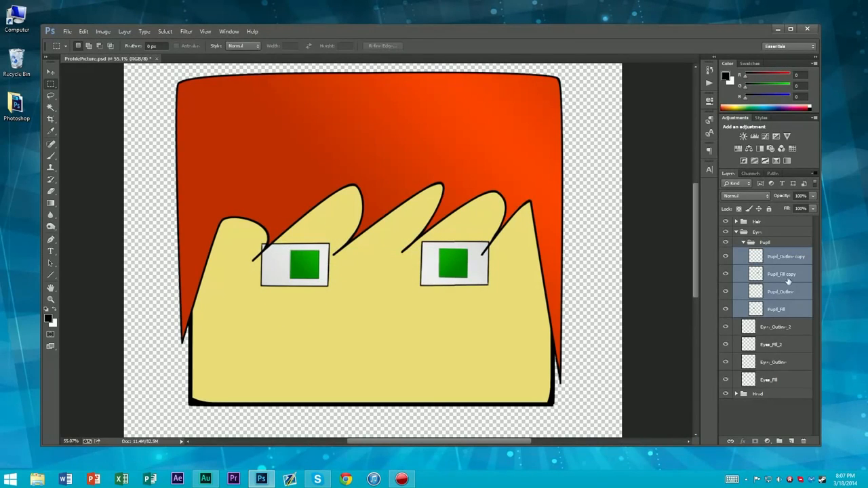
- Select only the Pupil_Outline copy and Pupil_Fill copy layers and move the right eye's pupil about 0.306 in left
{"action": "left_click", "coordinate": [787, 274]}
{"action": "left_click", "coordinate": [785, 261], "text": "ctrl"}
{"action": "key", "text": "ctrl+t"}
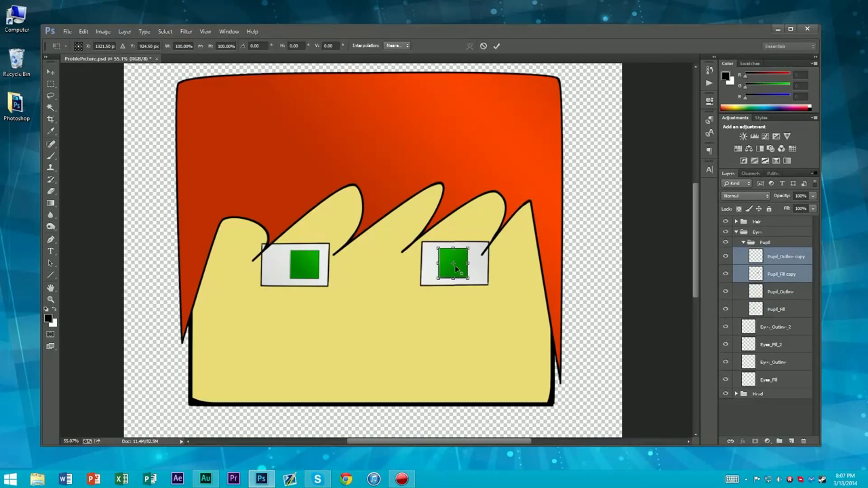
{"action": "left_click_drag", "start_coordinate": [461, 274], "coordinate": [456, 274]}
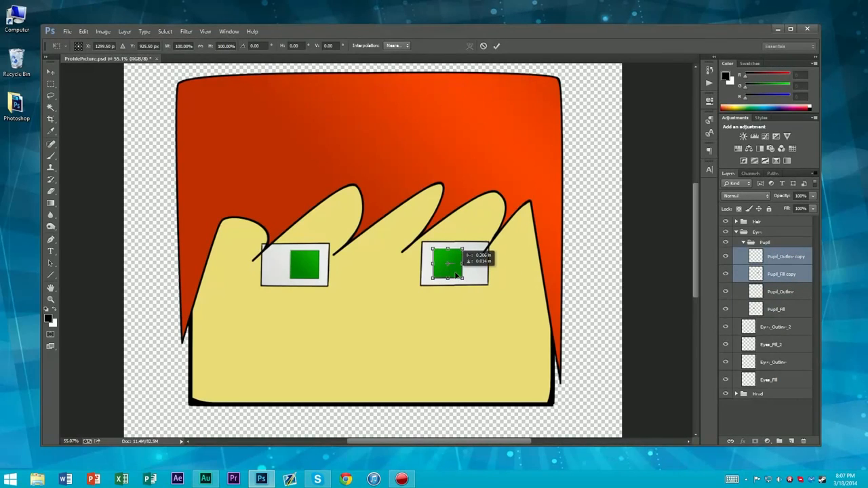
{"action": "key", "text": "Return"}
- Examine the placement of both pupils within the eyes, up close and against the whole face
{"action": "scroll", "coordinate": [426, 197], "scroll_direction": "down", "scroll_amount": 5}
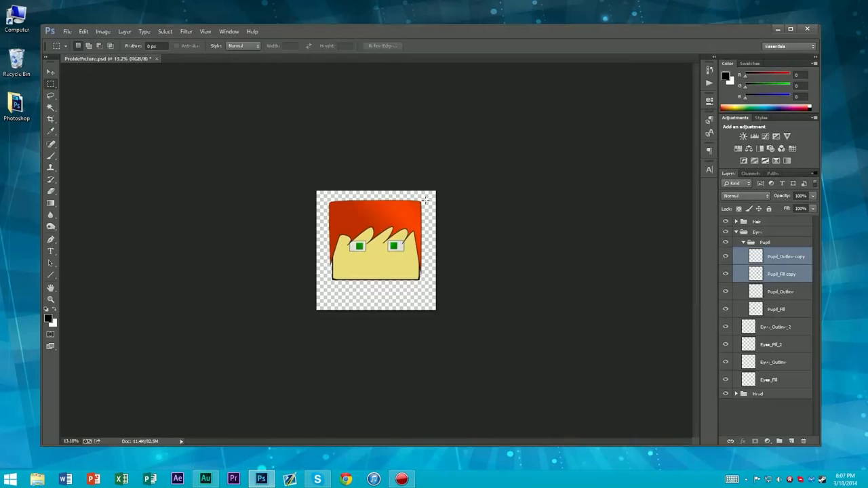
{"action": "scroll", "coordinate": [426, 196], "scroll_direction": "up", "scroll_amount": 4}
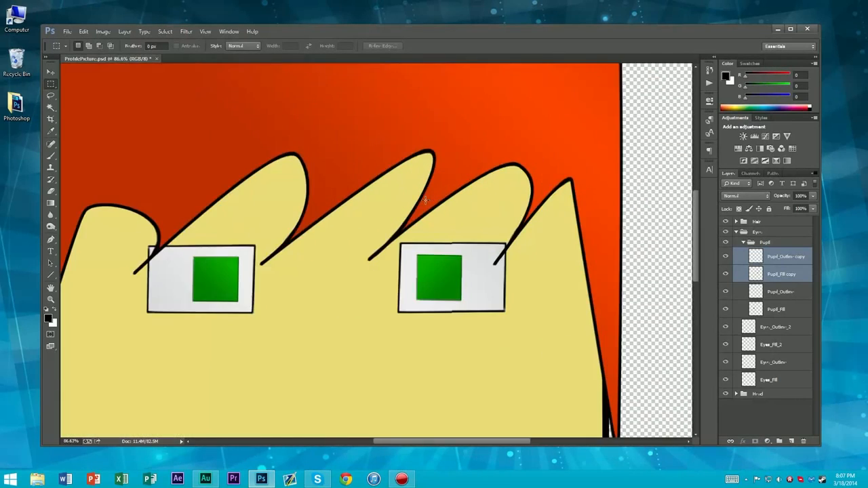
{"action": "scroll", "coordinate": [425, 198], "scroll_direction": "down", "scroll_amount": 2}
{"action": "scroll", "coordinate": [425, 198], "scroll_direction": "down", "scroll_amount": 2}
{"action": "scroll", "coordinate": [425, 199], "scroll_direction": "up", "scroll_amount": 4}
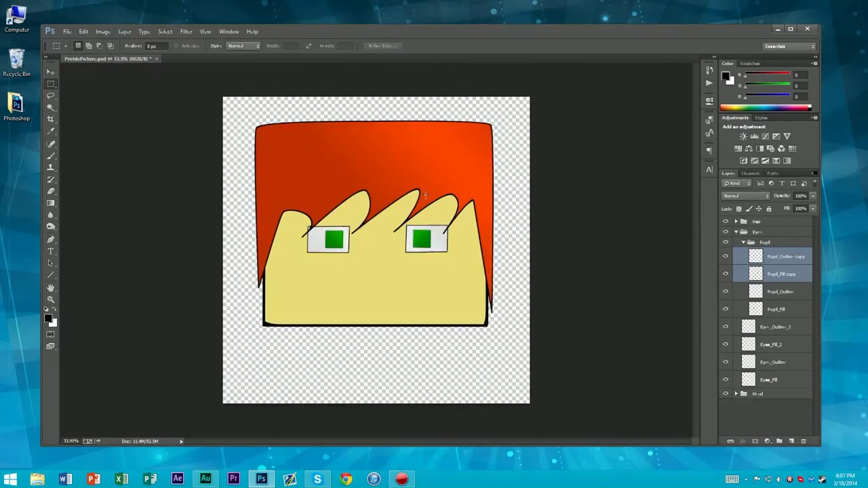
{"action": "scroll", "coordinate": [414, 185], "scroll_direction": "down", "scroll_amount": 2}
{"action": "scroll", "coordinate": [412, 181], "scroll_direction": "up", "scroll_amount": 1}
{"action": "scroll", "coordinate": [413, 182], "scroll_direction": "down", "scroll_amount": 1}
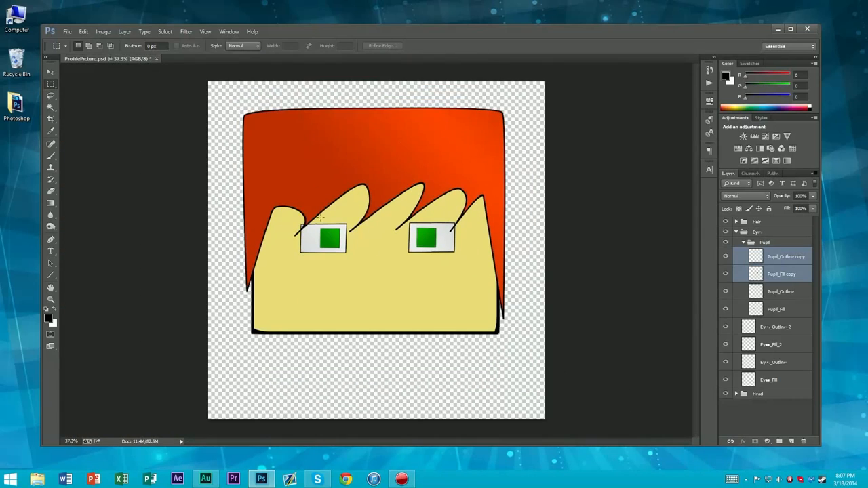
{"action": "scroll", "coordinate": [375, 155], "scroll_direction": "down", "scroll_amount": 1}
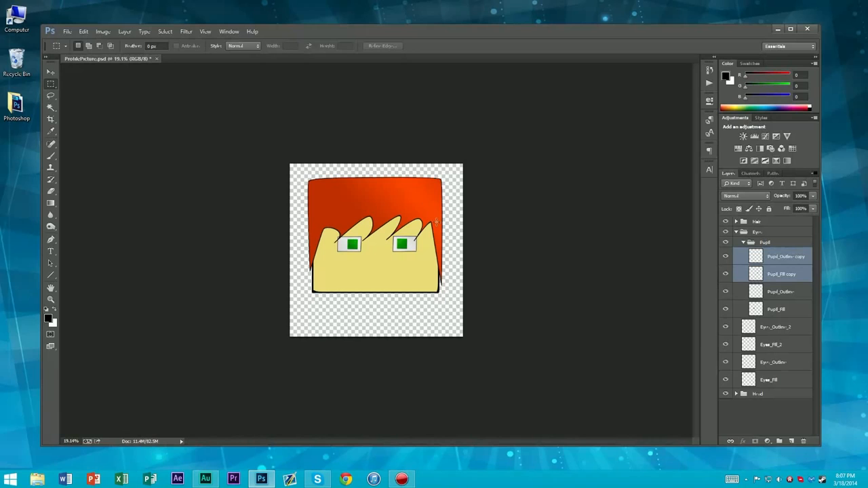
{"action": "scroll", "coordinate": [437, 194], "scroll_direction": "up", "scroll_amount": 2}
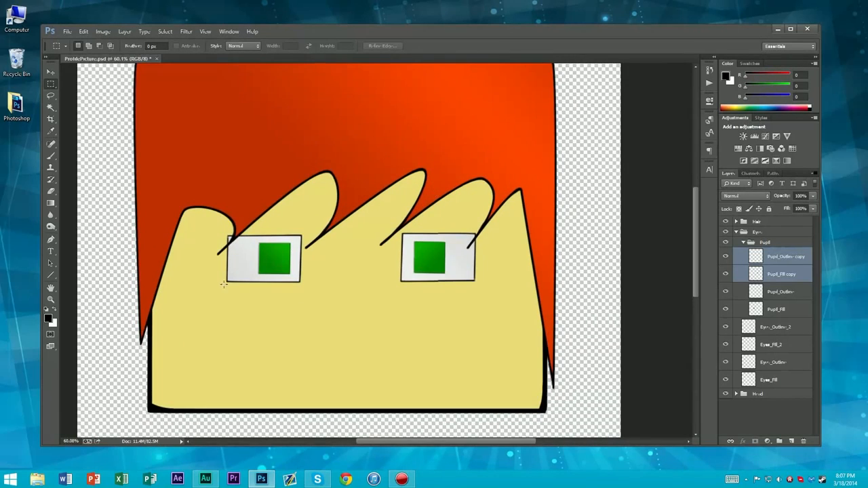
{"action": "scroll", "coordinate": [288, 258], "scroll_direction": "up", "scroll_amount": 1}
{"action": "scroll", "coordinate": [304, 267], "scroll_direction": "down", "scroll_amount": 2}
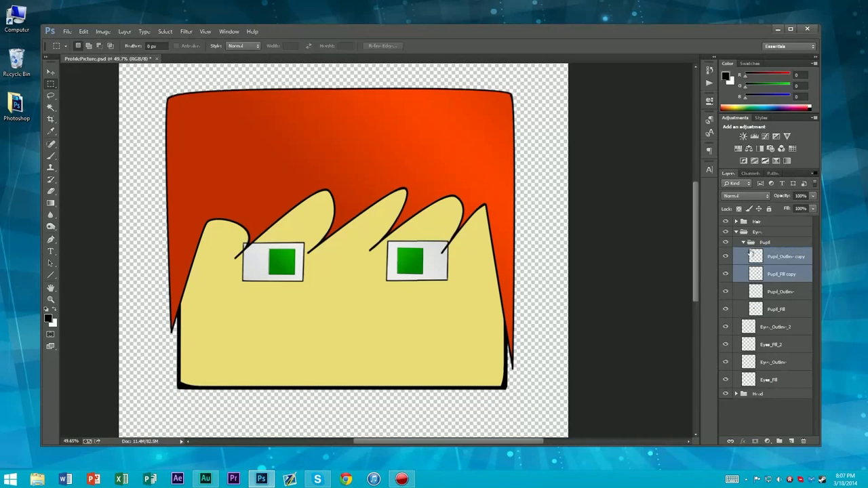
- Add a new layer named Iris above the Pupil_Outline copy layer inside the Pupil group
{"action": "left_click", "coordinate": [767, 243]}
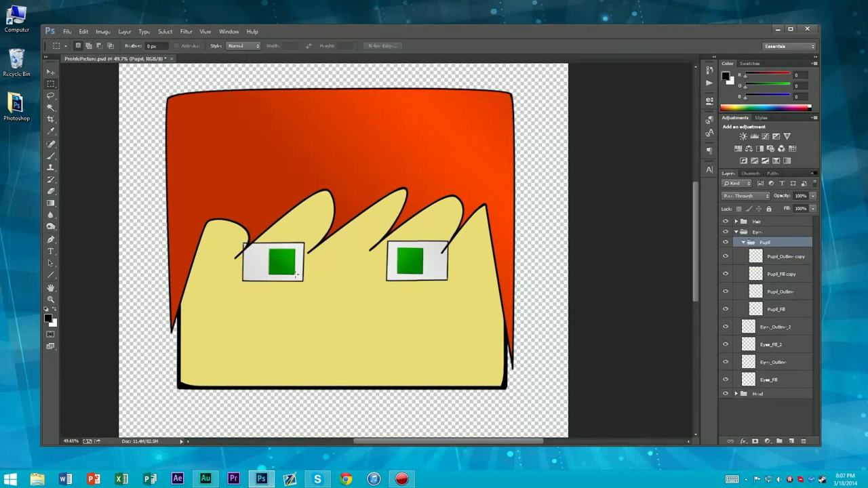
{"action": "scroll", "coordinate": [295, 271], "scroll_direction": "up", "scroll_amount": 5}
{"action": "key", "text": "b"}
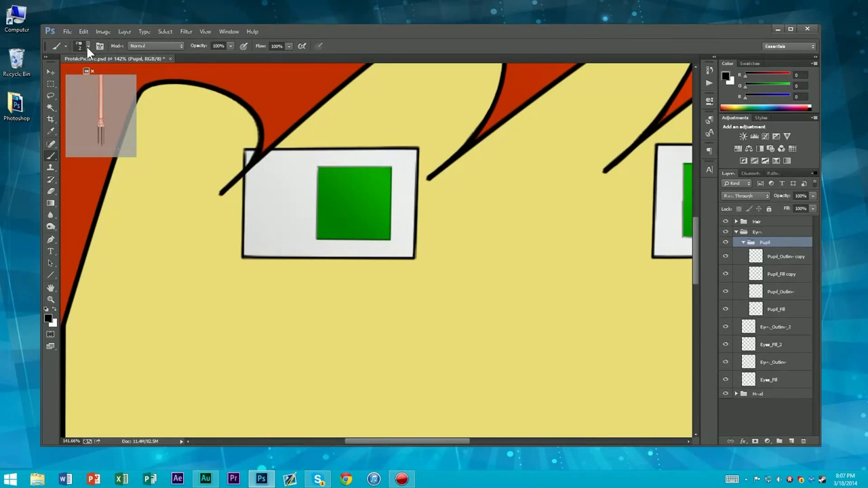
{"action": "left_click", "coordinate": [786, 259]}
{"action": "left_click", "coordinate": [791, 441]}
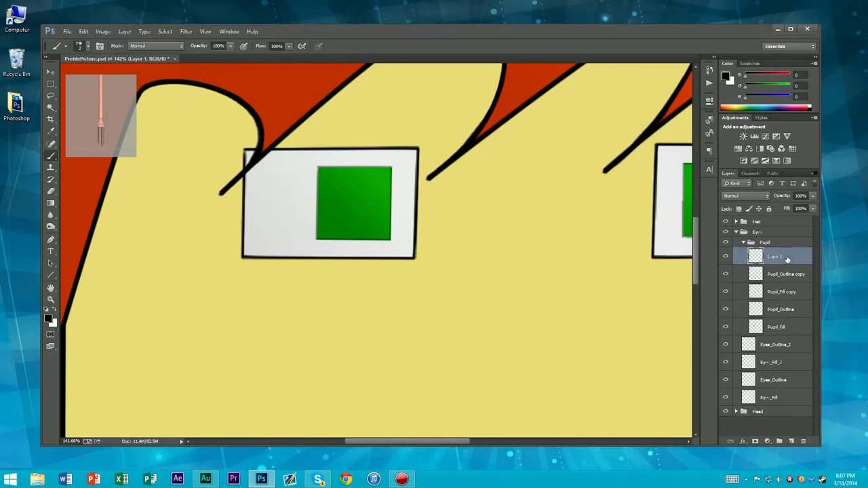
{"action": "double_click", "coordinate": [774, 256]}
{"action": "type", "text": "Eis"}
{"action": "key", "text": "Return"}
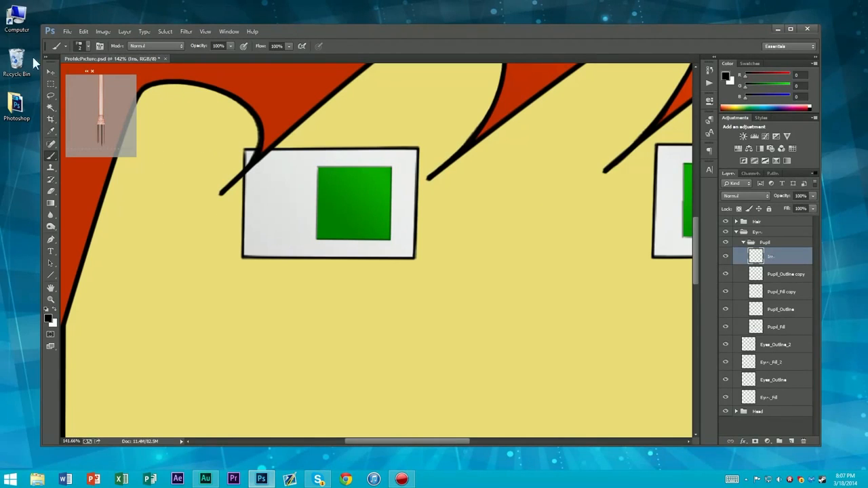
- Try a stroke inside the left eye's green pupil with a 4 px brush and undo it
{"action": "left_click", "coordinate": [88, 44]}
{"action": "left_click", "coordinate": [93, 73]}
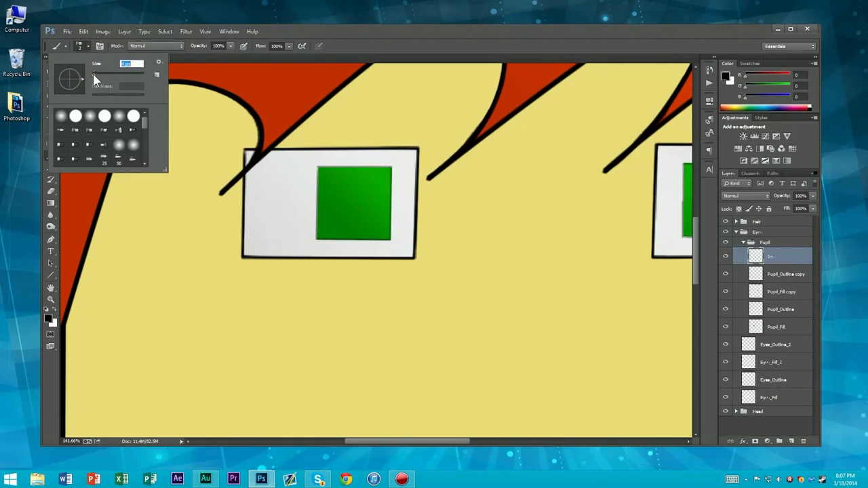
{"action": "left_click", "coordinate": [89, 45]}
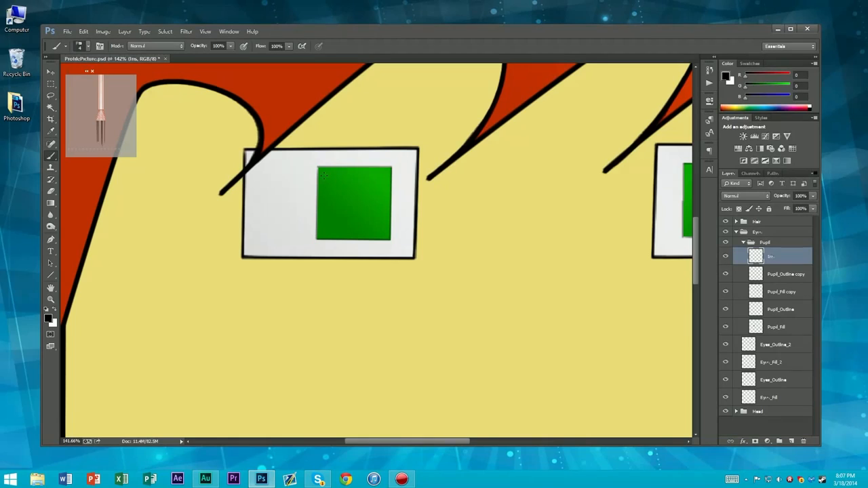
{"action": "left_click_drag", "start_coordinate": [324, 175], "coordinate": [341, 198]}
{"action": "key", "text": "ctrl+z"}
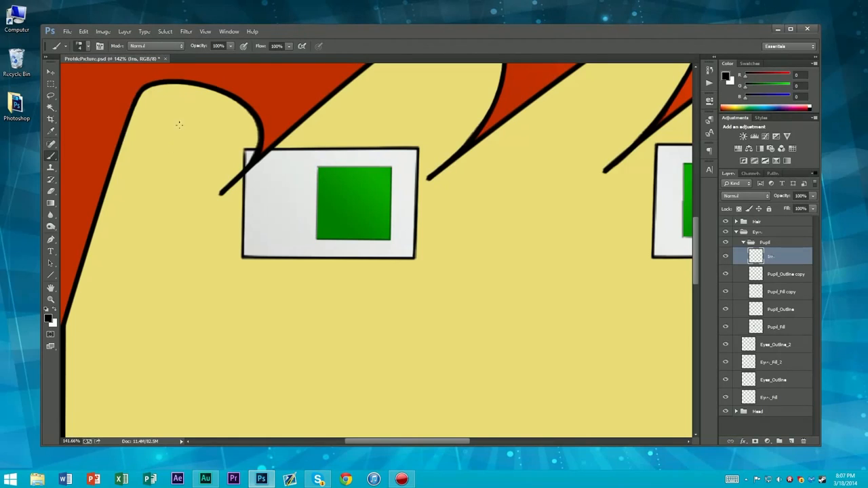
- Paint short radiating black strokes around the centre of the left eye's green pupil with a 7 px brush
{"action": "left_click", "coordinate": [87, 46]}
{"action": "left_click_drag", "start_coordinate": [93, 75], "coordinate": [96, 76]}
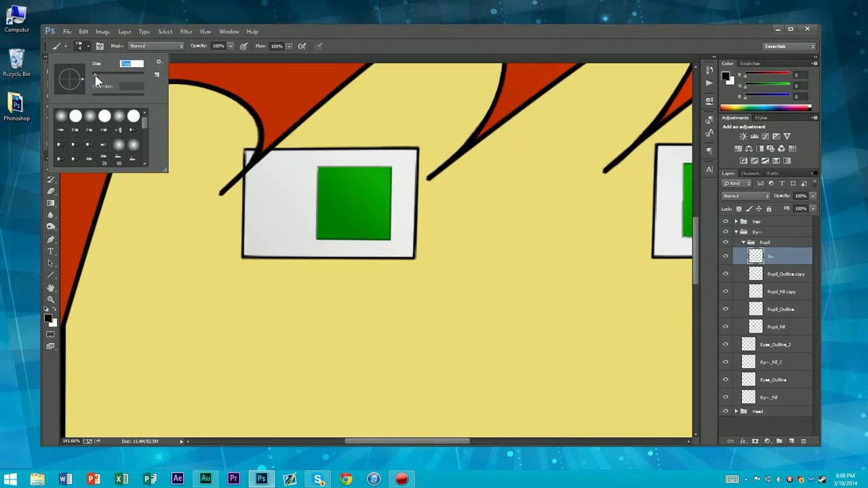
{"action": "key", "text": "Return"}
{"action": "mouse_move", "coordinate": [325, 176]}
{"action": "left_mouse_down"}
{"action": "mouse_move", "coordinate": [332, 189]}
{"action": "mouse_move", "coordinate": [377, 179]}
{"action": "mouse_move", "coordinate": [377, 200]}
{"action": "mouse_move", "coordinate": [385, 199]}
{"action": "mouse_move", "coordinate": [377, 221]}
{"action": "mouse_move", "coordinate": [339, 234]}
{"action": "mouse_move", "coordinate": [323, 204]}
{"action": "mouse_move", "coordinate": [357, 199]}
{"action": "left_mouse_up"}
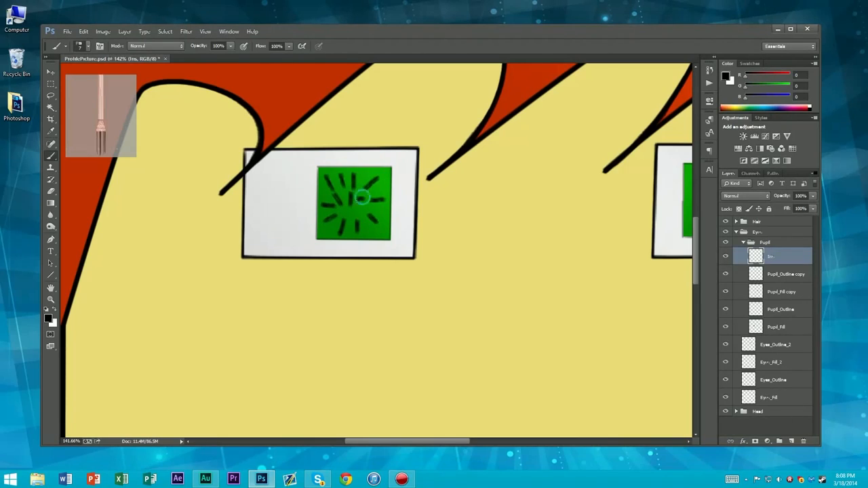
{"action": "key", "text": "ctrl+alt+z"}
{"action": "key", "text": "ctrl+alt+z"}
{"action": "key", "text": "ctrl+alt+z"}
{"action": "scroll", "coordinate": [385, 207], "scroll_direction": "down", "scroll_amount": 8}
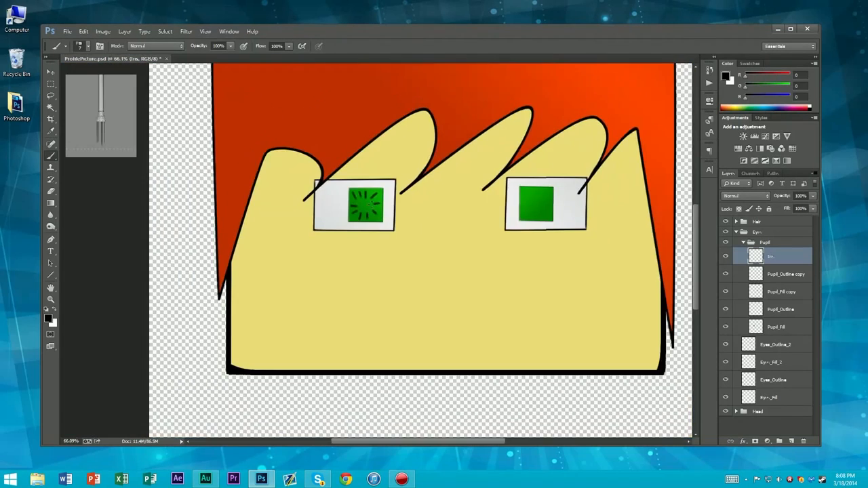
- Set the Iris layer's blend mode to Soft Light and its opacity to 74%
{"action": "scroll", "coordinate": [404, 235], "scroll_direction": "up", "scroll_amount": 4}
{"action": "left_click", "coordinate": [738, 196]}
{"action": "left_click", "coordinate": [739, 198]}
{"action": "scroll", "coordinate": [738, 197], "scroll_direction": "down", "scroll_amount": 7}
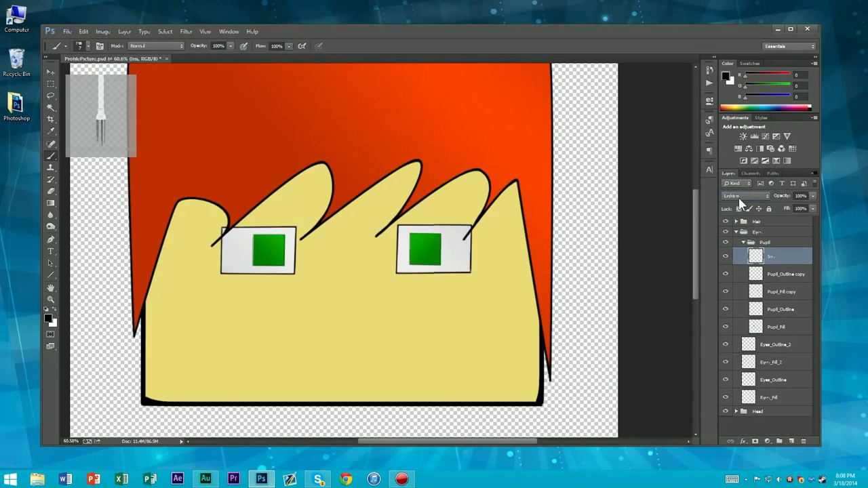
{"action": "scroll", "coordinate": [739, 198], "scroll_direction": "down", "scroll_amount": 4}
{"action": "left_click", "coordinate": [742, 196]}
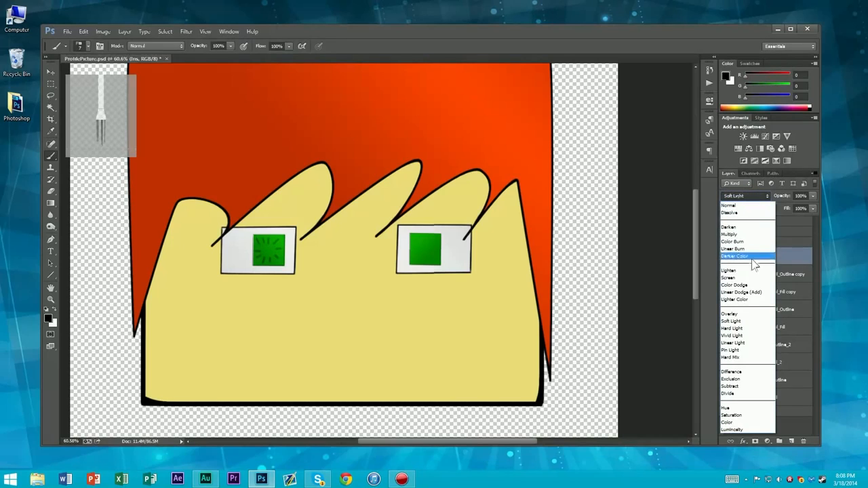
{"action": "left_click", "coordinate": [739, 322]}
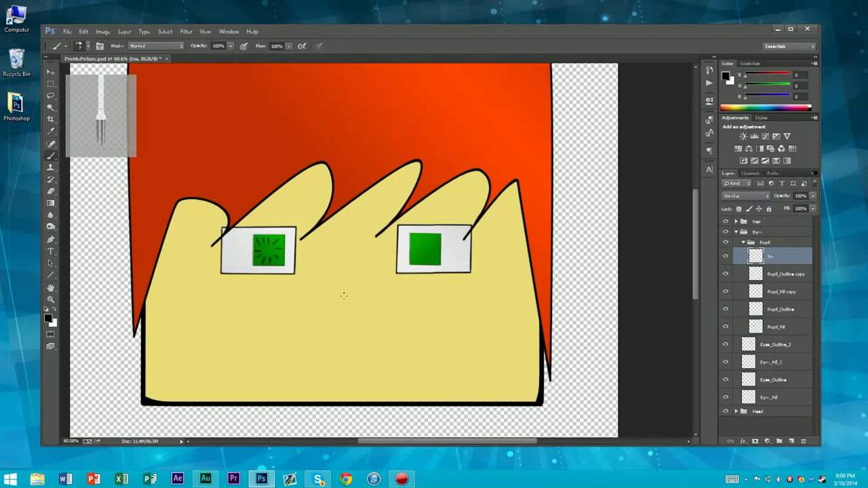
{"action": "left_click", "coordinate": [812, 196]}
{"action": "scroll", "coordinate": [223, 212], "scroll_direction": "down", "scroll_amount": 10}
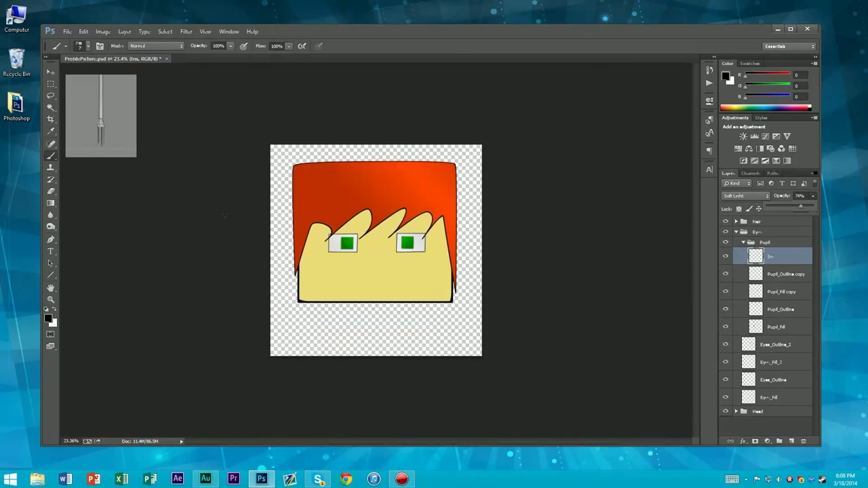
{"action": "scroll", "coordinate": [351, 189], "scroll_direction": "up", "scroll_amount": 7}
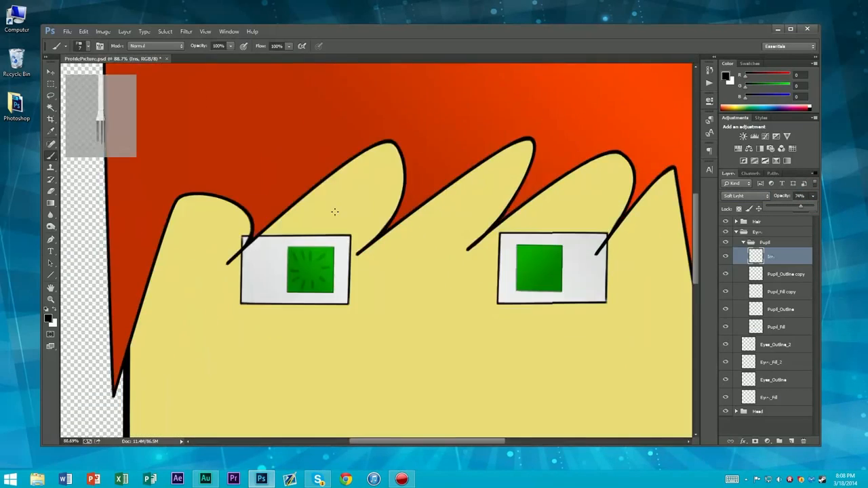
{"action": "scroll", "coordinate": [307, 270], "scroll_direction": "up", "scroll_amount": 3}
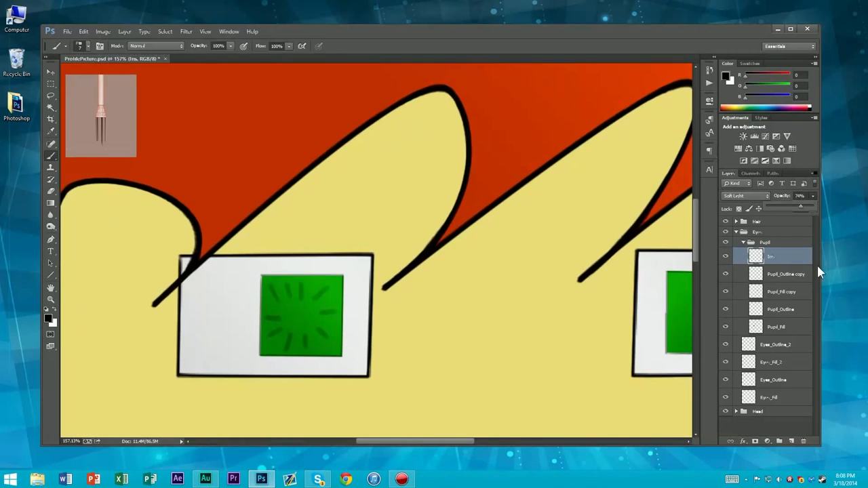
- Delete the Iris layer from the Pupil group
{"action": "left_click", "coordinate": [785, 252]}
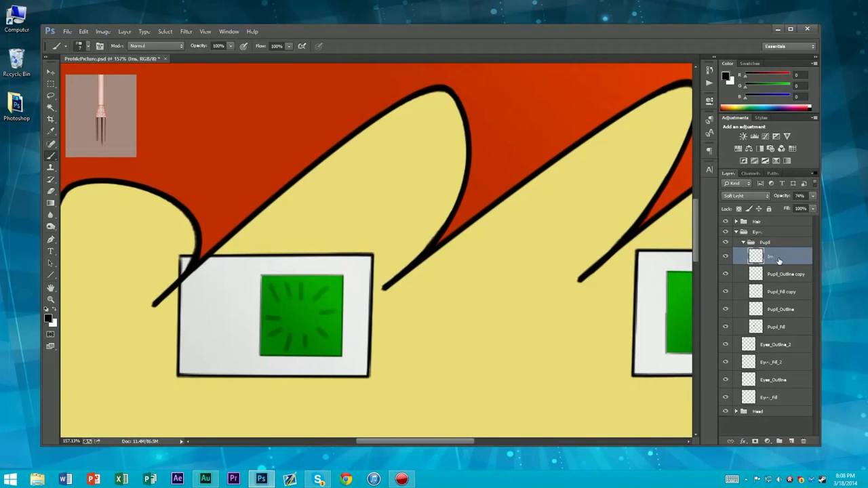
{"action": "key", "text": "Delete"}
{"action": "scroll", "coordinate": [532, 282], "scroll_direction": "down", "scroll_amount": 7}
{"action": "scroll", "coordinate": [541, 292], "scroll_direction": "down", "scroll_amount": 3}
{"action": "scroll", "coordinate": [217, 217], "scroll_direction": "up", "scroll_amount": 6}
{"action": "scroll", "coordinate": [272, 233], "scroll_direction": "down", "scroll_amount": 5}
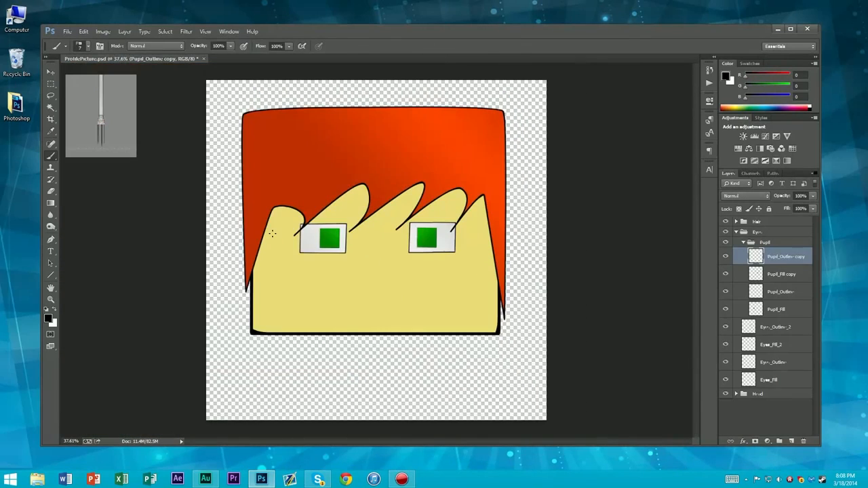
{"action": "scroll", "coordinate": [366, 222], "scroll_direction": "up", "scroll_amount": 3}
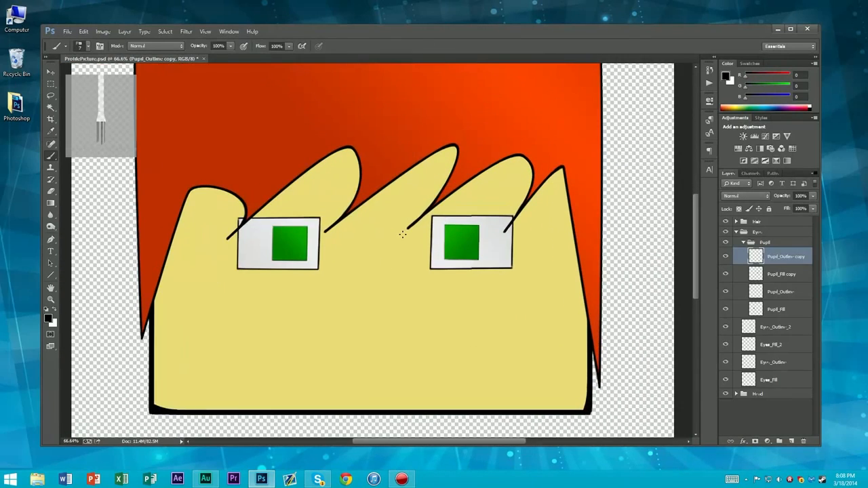
{"action": "scroll", "coordinate": [403, 234], "scroll_direction": "down", "scroll_amount": 4}
{"action": "scroll", "coordinate": [384, 252], "scroll_direction": "down", "scroll_amount": 2}
- Collapse the Pupil and Eyes groups and create a new group named Mouth above the Hair group
{"action": "left_click", "coordinate": [743, 242]}
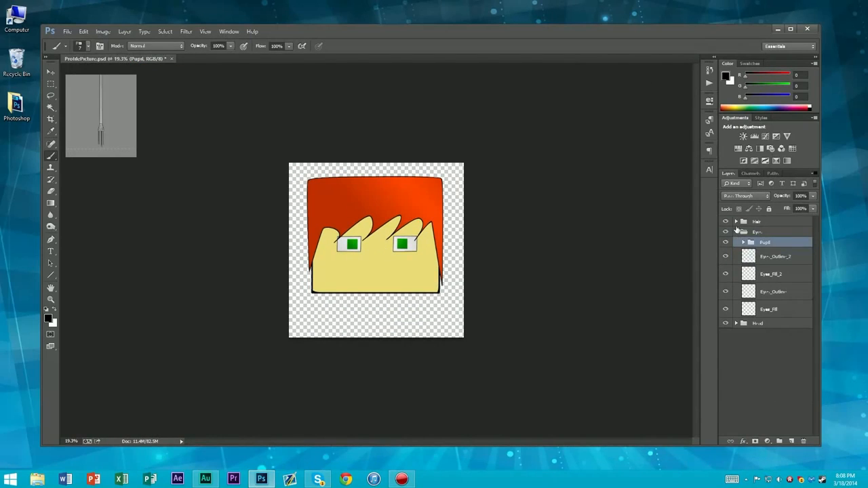
{"action": "left_click", "coordinate": [736, 232]}
{"action": "left_click", "coordinate": [760, 312]}
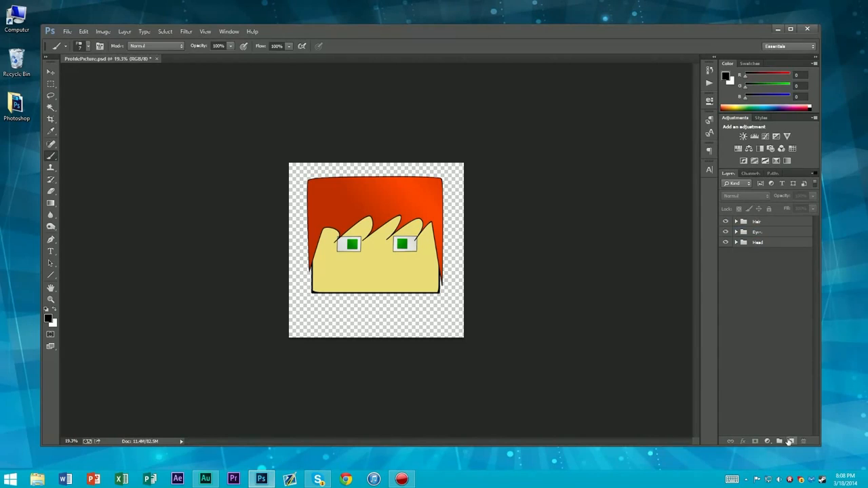
{"action": "left_click", "coordinate": [778, 441]}
{"action": "double_click", "coordinate": [759, 222]}
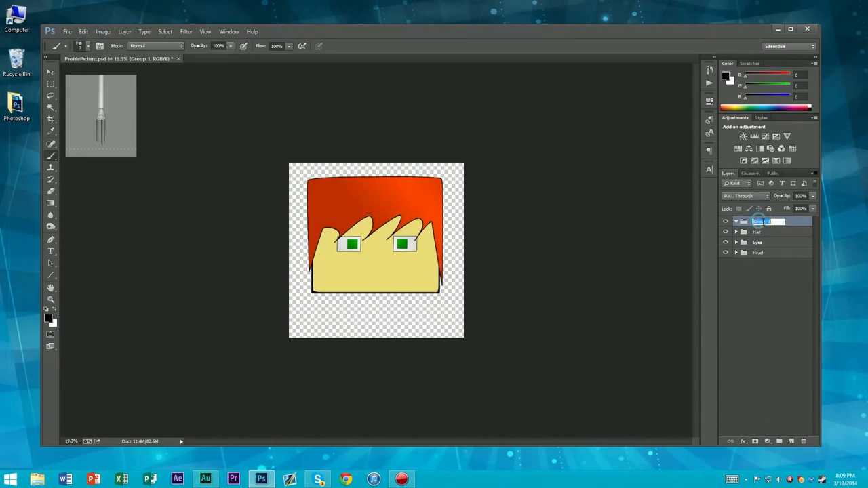
{"action": "type", "text": "Mouth"}
{"action": "key", "text": "Return"}
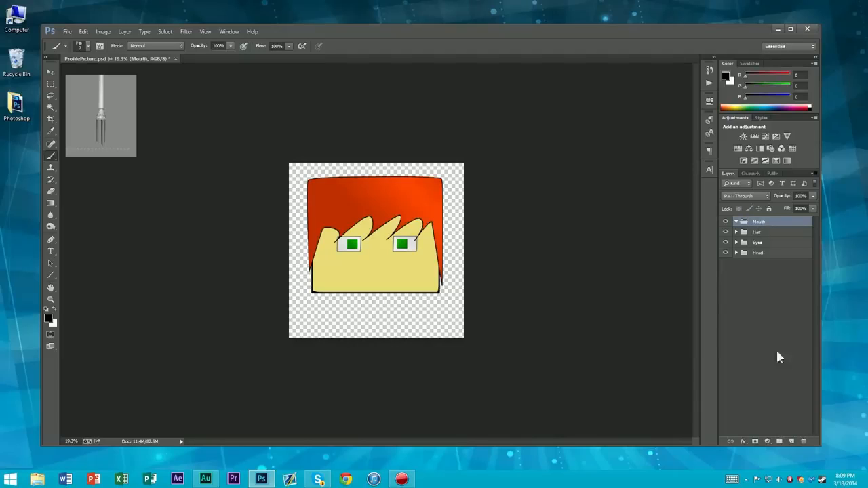
- Add a new layer named Mouth inside the Mouth group
{"action": "left_click", "coordinate": [790, 441]}
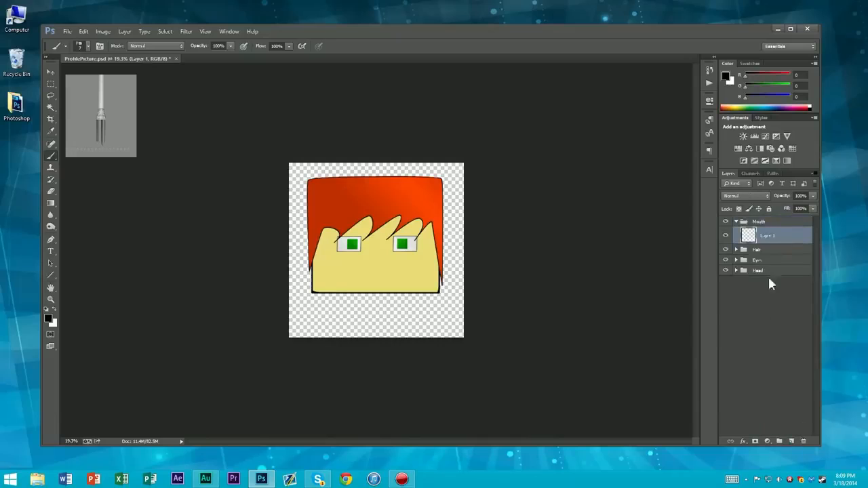
{"action": "double_click", "coordinate": [768, 236]}
{"action": "type", "text": "Mouth"}
{"action": "key", "text": "Return"}
- Start a V-shaped mouth path below the eyes with the Pen tool, placing both mouth corners and a low middle point
{"action": "scroll", "coordinate": [337, 271], "scroll_direction": "up", "scroll_amount": 2}
{"action": "key", "text": "p"}
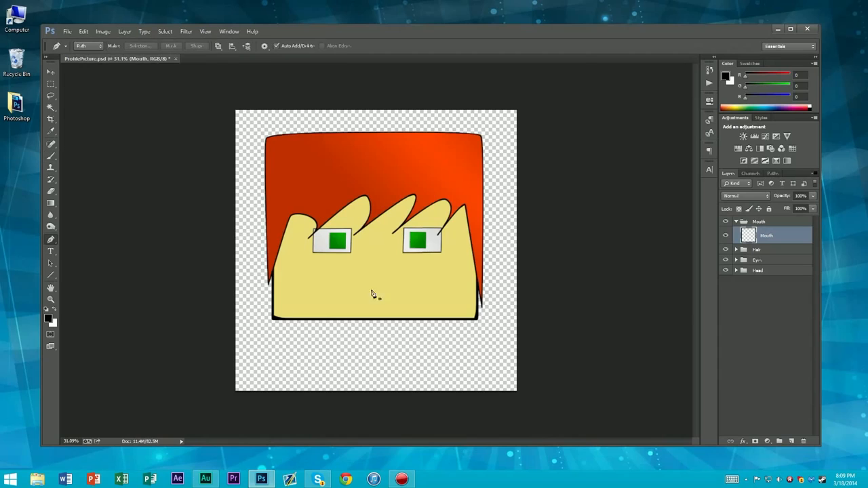
{"action": "scroll", "coordinate": [372, 293], "scroll_direction": "up", "scroll_amount": 2}
{"action": "left_click", "coordinate": [309, 283]}
{"action": "left_click", "coordinate": [407, 324]}
{"action": "left_click", "coordinate": [459, 275]}
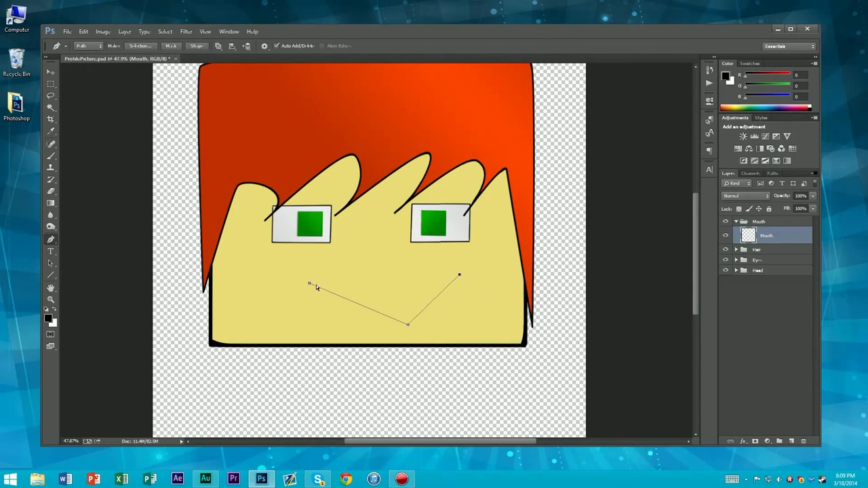
- Adjust the left mouth corner, close the path across the top, and bend the lower edge into a smile
{"action": "left_click_drag", "start_coordinate": [309, 283], "coordinate": [315, 295]}
{"action": "left_click", "coordinate": [460, 275], "text": "ctrl"}
{"action": "left_click_drag", "start_coordinate": [383, 295], "coordinate": [381, 292]}
{"action": "left_click", "coordinate": [315, 296]}
{"action": "left_click_drag", "start_coordinate": [409, 328], "coordinate": [439, 313]}
{"action": "scroll", "coordinate": [432, 309], "scroll_direction": "down", "scroll_amount": 10}
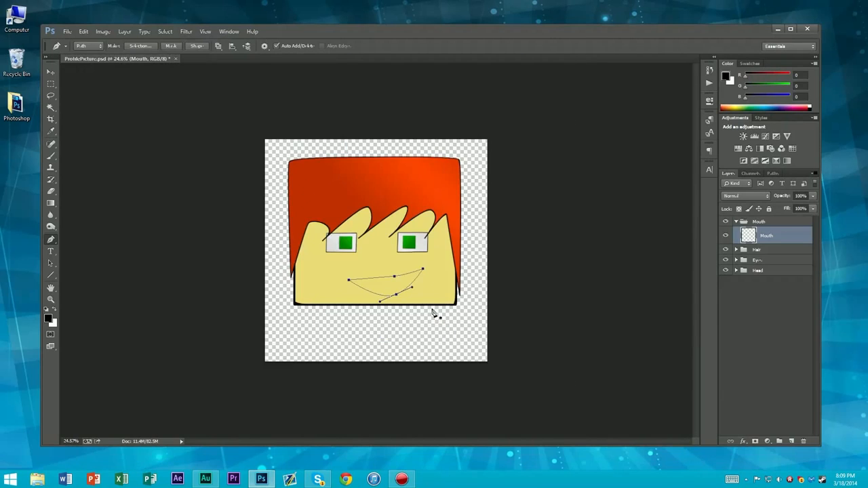
- Lower the middle anchor of the mouth path's upper edge and smooth that edge into a gentle curve
{"action": "scroll", "coordinate": [432, 309], "scroll_direction": "up", "scroll_amount": 8}
{"action": "scroll", "coordinate": [431, 310], "scroll_direction": "up", "scroll_amount": 2}
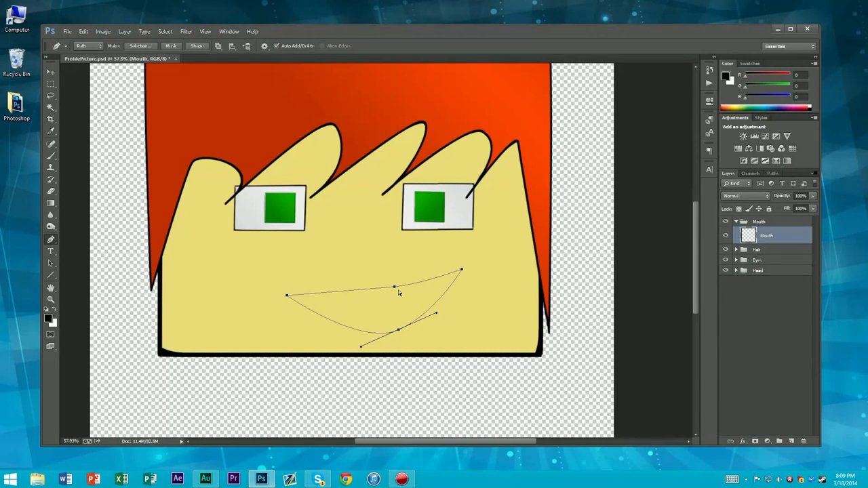
{"action": "mouse_move", "coordinate": [395, 286]}
{"action": "left_mouse_down"}
{"action": "mouse_move", "coordinate": [355, 304]}
{"action": "mouse_move", "coordinate": [353, 294]}
{"action": "mouse_move", "coordinate": [386, 288]}
{"action": "mouse_move", "coordinate": [388, 296]}
{"action": "left_mouse_up"}
{"action": "left_click", "coordinate": [349, 289]}
{"action": "left_click", "coordinate": [348, 290]}
{"action": "scroll", "coordinate": [389, 296], "scroll_direction": "down", "scroll_amount": 5}
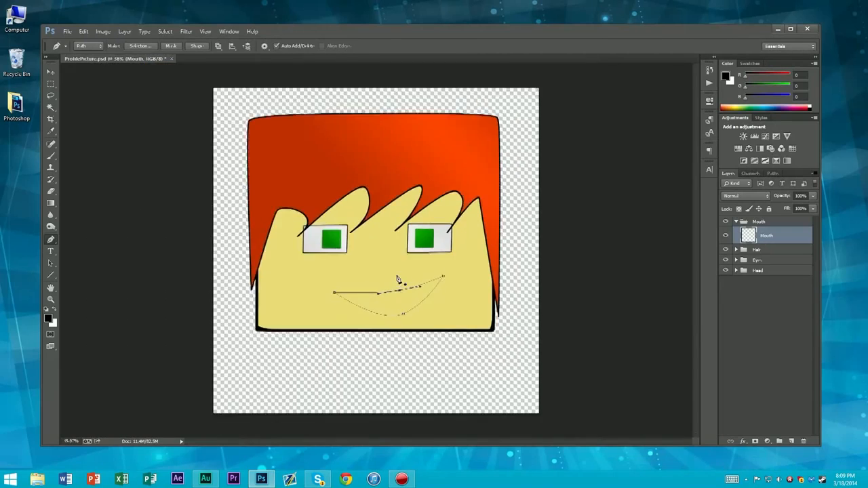
{"action": "scroll", "coordinate": [416, 299], "scroll_direction": "up", "scroll_amount": 6}
{"action": "scroll", "coordinate": [419, 300], "scroll_direction": "down", "scroll_amount": 5}
{"action": "scroll", "coordinate": [690, 172], "scroll_direction": "up", "scroll_amount": 3}
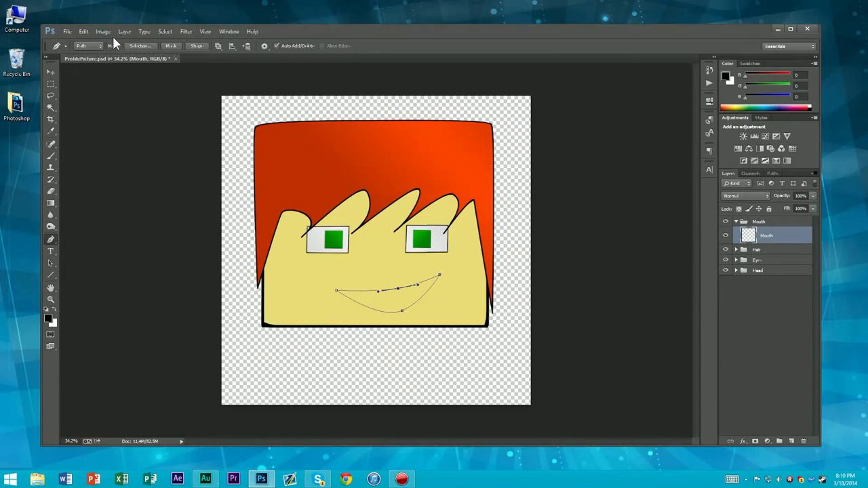
- Increase the brush size slightly and rename the Mouth layer to Mouth_Outline
{"action": "key", "text": "b"}
{"action": "left_click", "coordinate": [85, 45]}
{"action": "left_click_drag", "start_coordinate": [91, 76], "coordinate": [97, 77]}
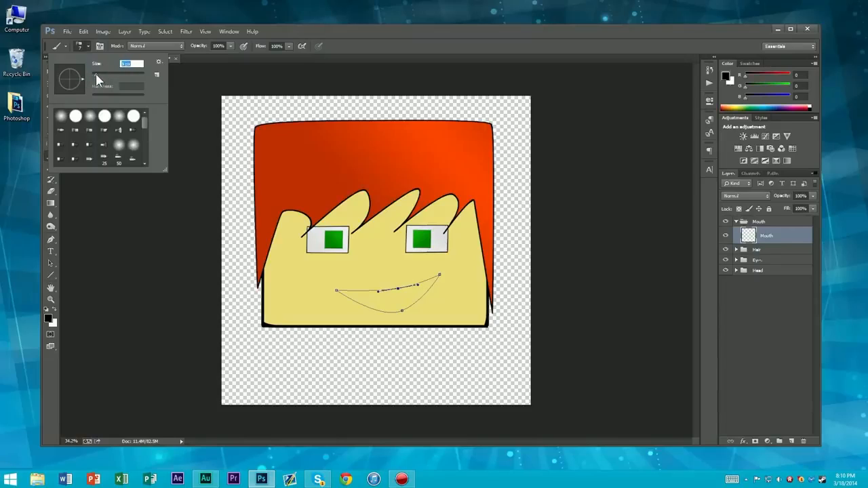
{"action": "left_click", "coordinate": [90, 45]}
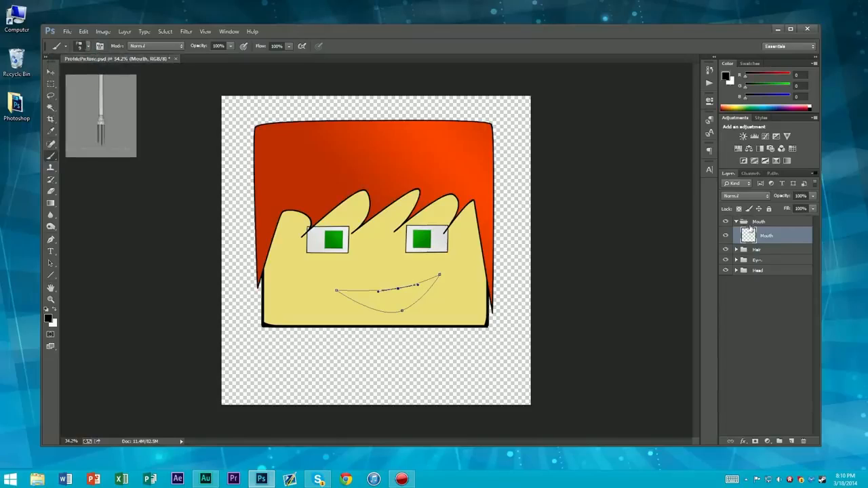
{"action": "double_click", "coordinate": [765, 237]}
{"action": "type", "text": "Mouth_Outline"}
{"action": "key", "text": "Return"}
- Stroke the mouth path with the black brush on the Mouth_Outline layer
{"action": "key", "text": "alt+Return"}
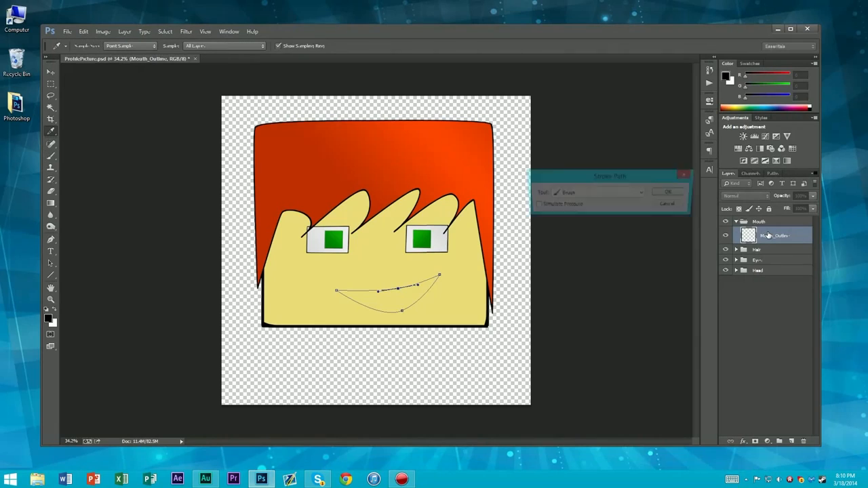
{"action": "key", "text": "Return"}
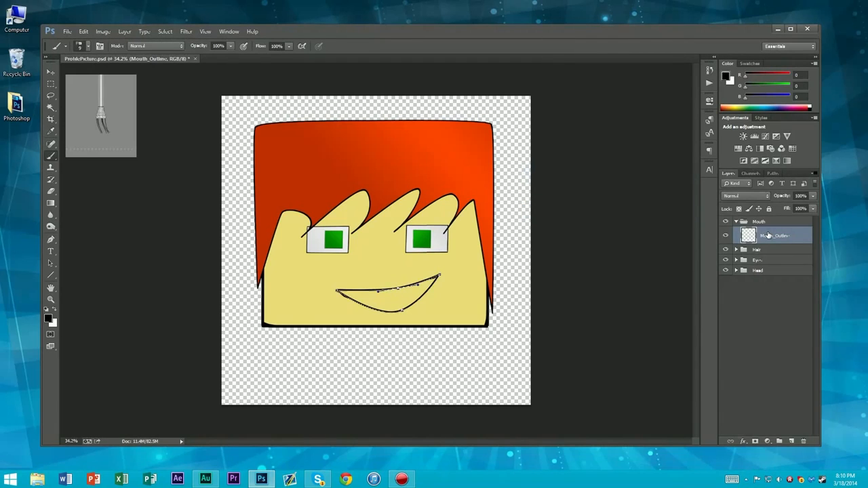
{"action": "scroll", "coordinate": [417, 134], "scroll_direction": "up", "scroll_amount": 3}
{"action": "scroll", "coordinate": [430, 269], "scroll_direction": "down", "scroll_amount": 4}
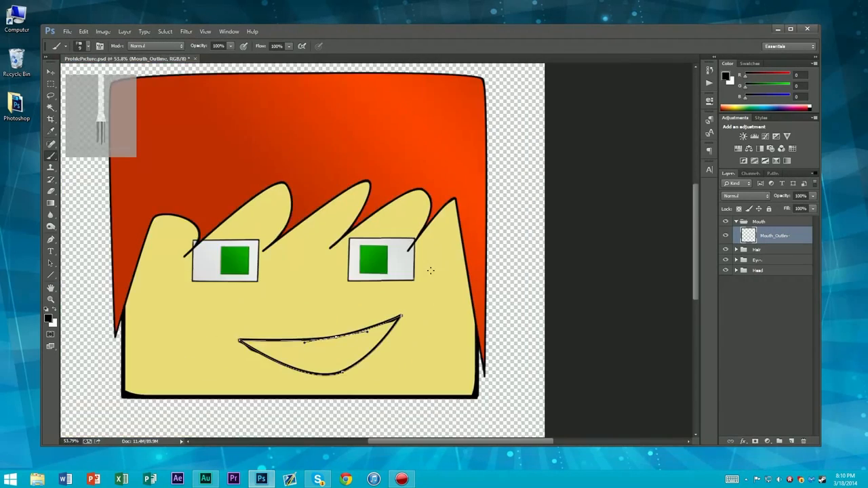
- Convert the mouth work path into a new anti-aliased selection and return to the layer list
{"action": "scroll", "coordinate": [409, 266], "scroll_direction": "up", "scroll_amount": 3}
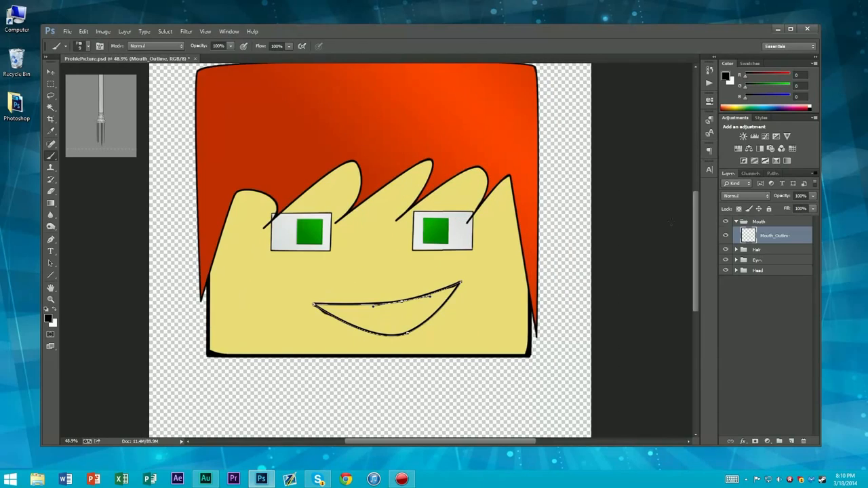
{"action": "left_click", "coordinate": [767, 173]}
{"action": "right_click", "coordinate": [745, 187]}
{"action": "left_click", "coordinate": [772, 220]}
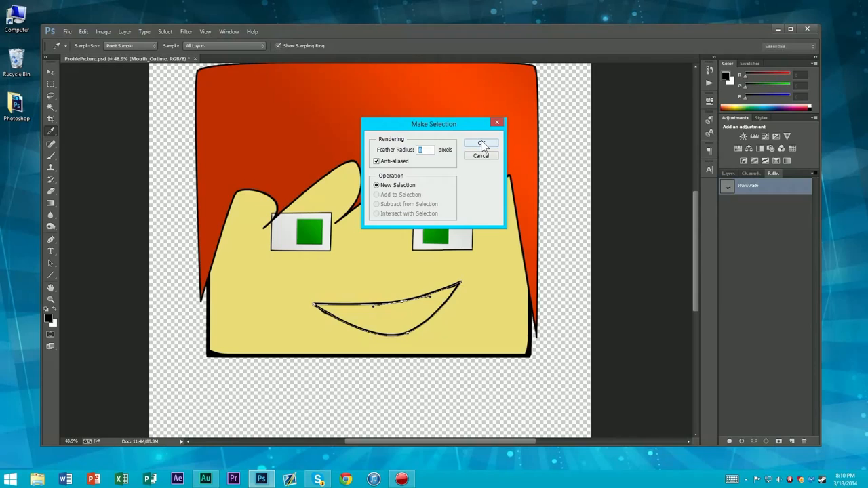
{"action": "key", "text": "b"}
{"action": "left_click", "coordinate": [481, 144]}
{"action": "left_click", "coordinate": [727, 173]}
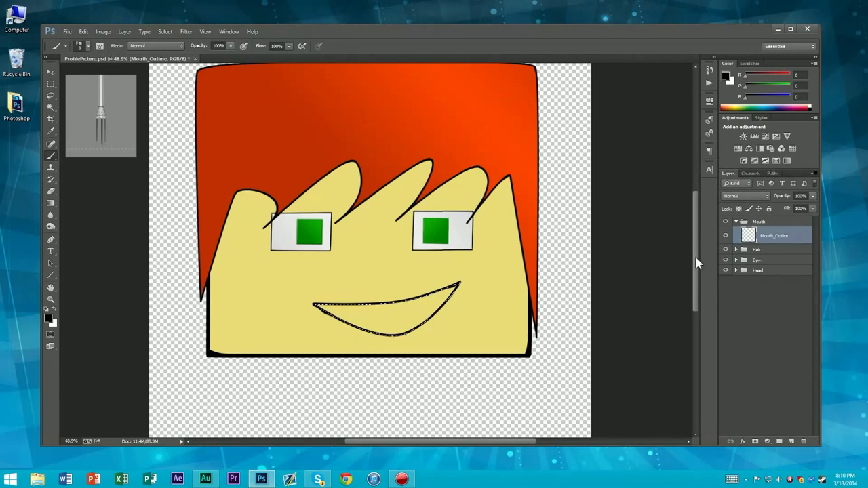
- Add a new layer beneath Mouth_Outline in the Mouth group and name it Mouth_Fill
{"action": "left_click", "coordinate": [791, 441]}
{"action": "left_click_drag", "start_coordinate": [771, 241], "coordinate": [771, 256]}
{"action": "double_click", "coordinate": [769, 252]}
{"action": "type", "text": "Mo"}
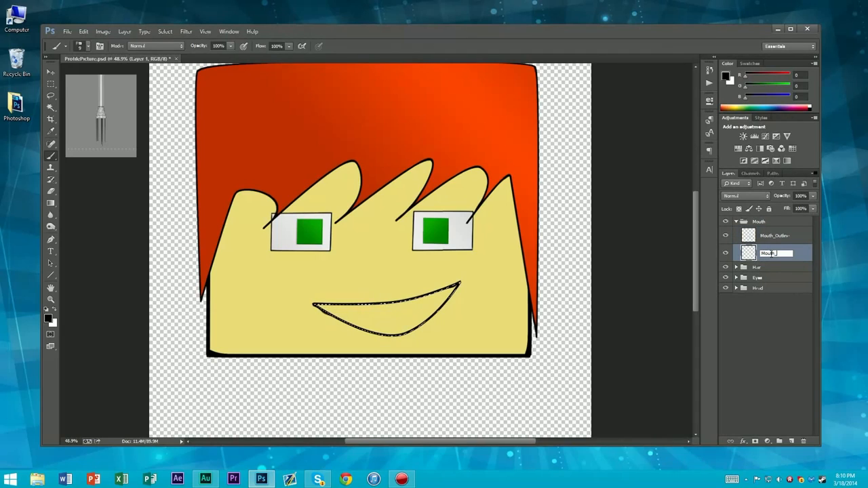
{"action": "type", "text": "uth_Fill"}
{"action": "key", "text": "Return"}
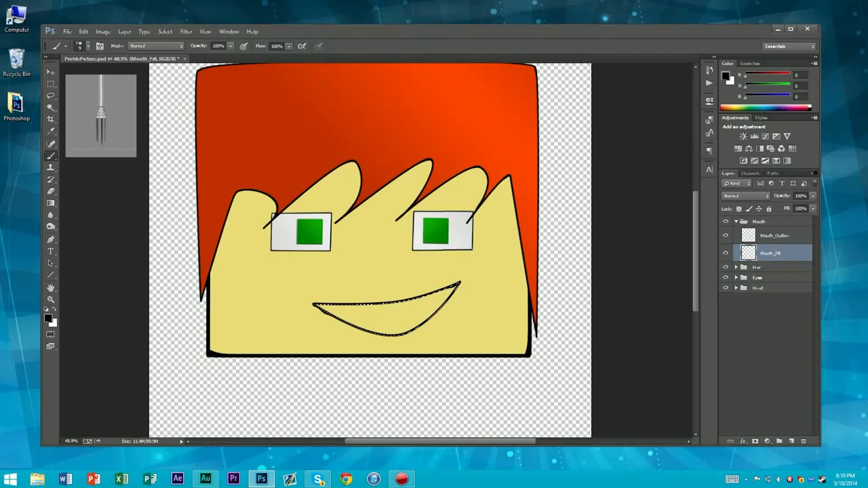
- Open the gradient for editing with the Gradient tool and set its start color stop to bright red
{"action": "left_click", "coordinate": [51, 203]}
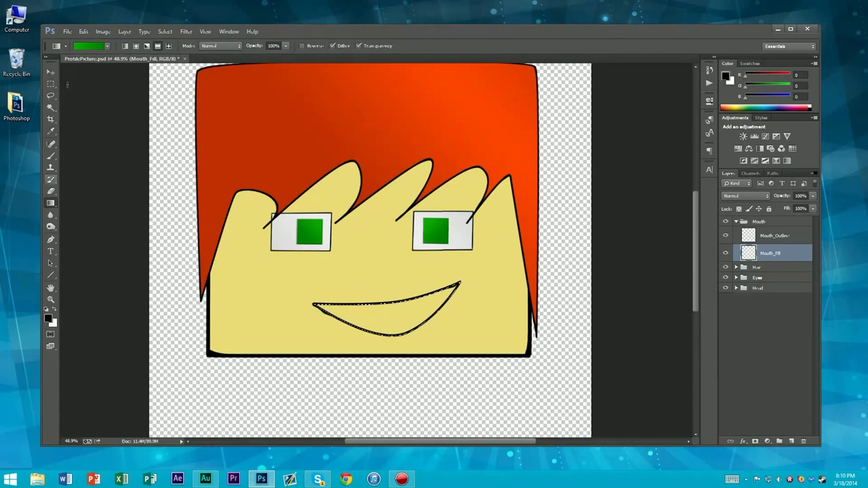
{"action": "left_click", "coordinate": [99, 45]}
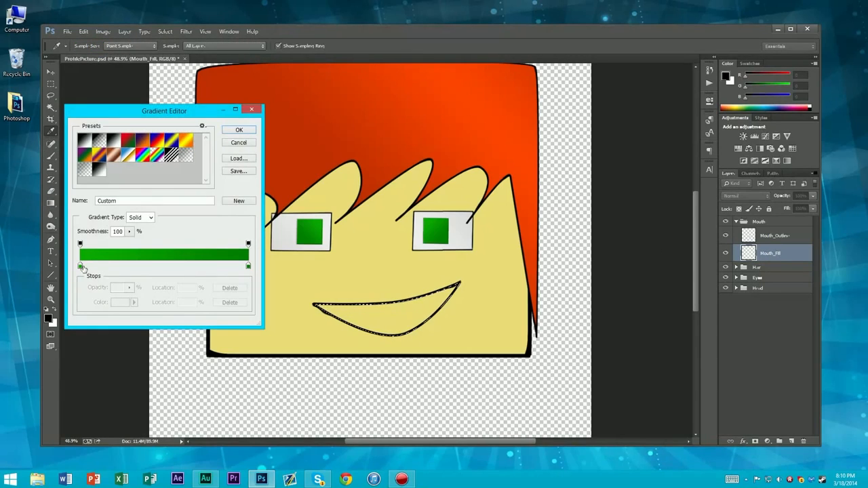
{"action": "left_click", "coordinate": [81, 266]}
{"action": "key", "text": "ctrl+z"}
{"action": "left_click", "coordinate": [80, 265]}
{"action": "double_click", "coordinate": [80, 266]}
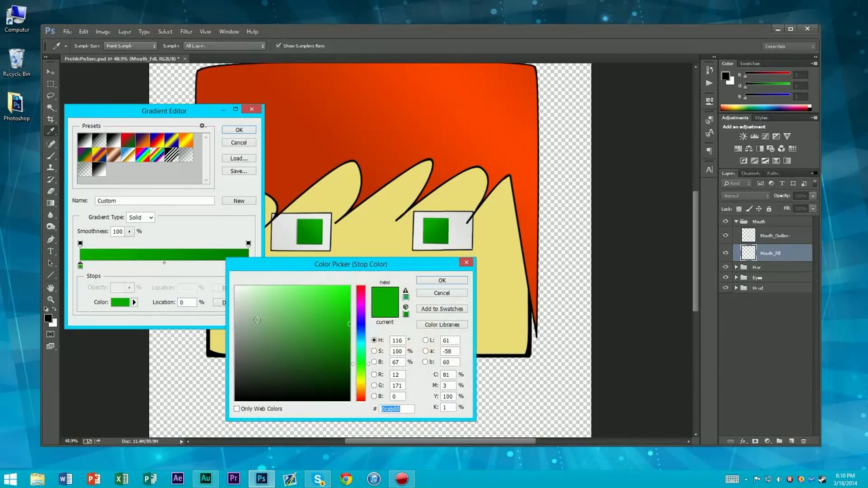
{"action": "left_click_drag", "start_coordinate": [355, 378], "coordinate": [357, 401]}
{"action": "left_click", "coordinate": [421, 280]}
- Set the gradient's end color stop to dark red b40101 and fill the mouth selection with the gradient
{"action": "double_click", "coordinate": [248, 265]}
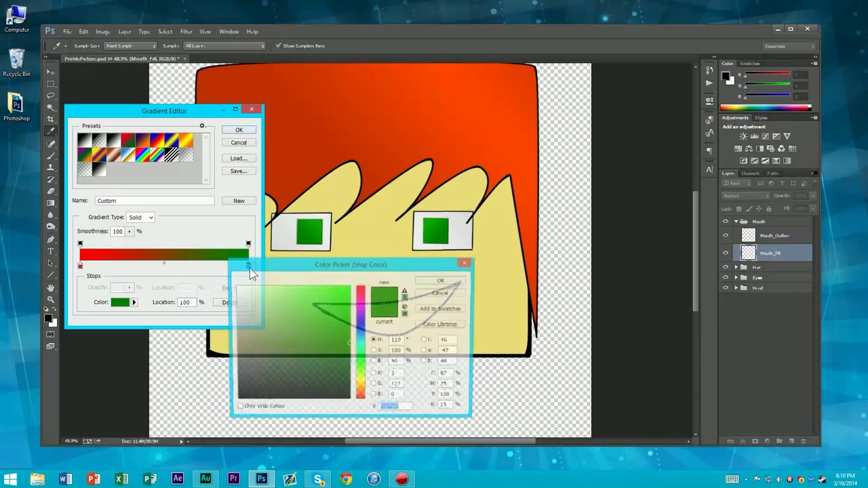
{"action": "left_click", "coordinate": [359, 401]}
{"action": "left_click", "coordinate": [348, 287]}
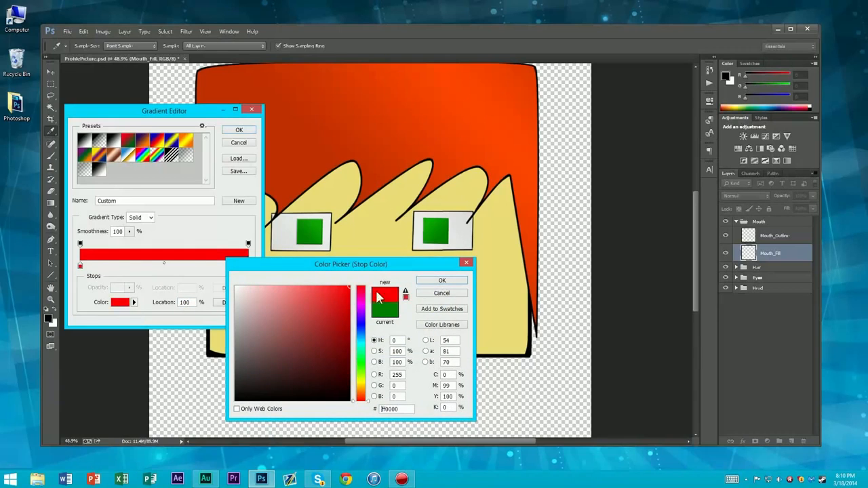
{"action": "left_click_drag", "start_coordinate": [344, 288], "coordinate": [347, 320]}
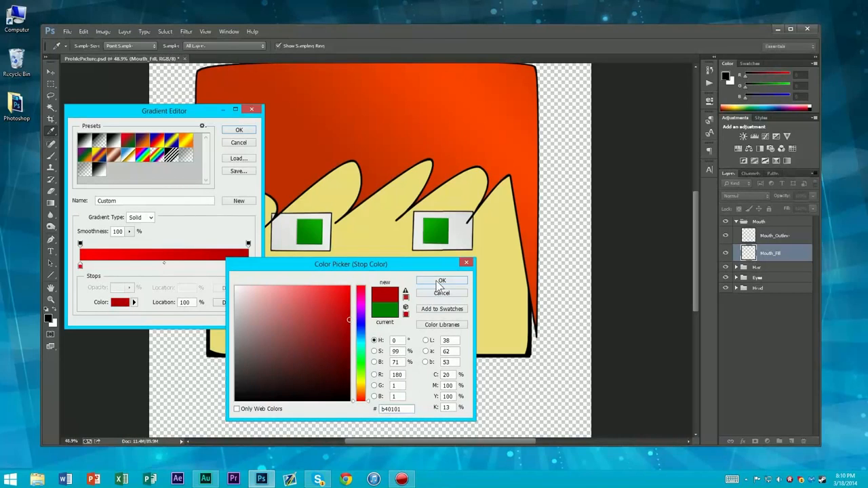
{"action": "left_click", "coordinate": [439, 281]}
{"action": "left_click", "coordinate": [238, 131]}
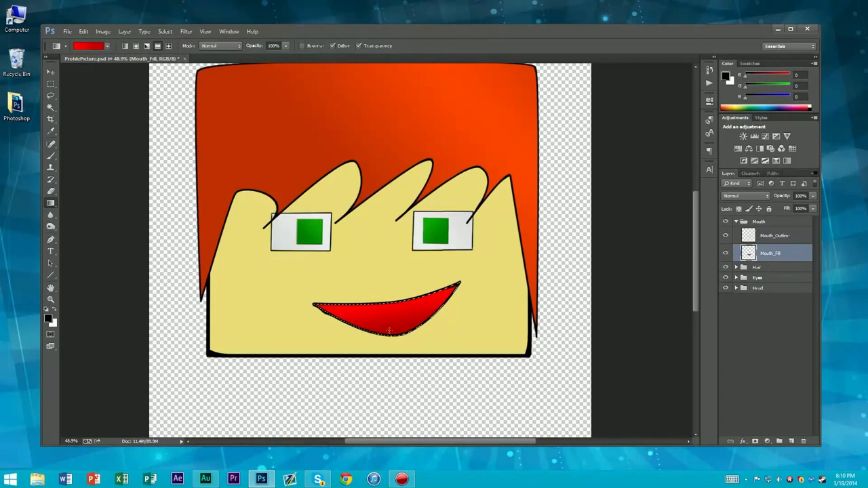
- Clear the selection around the mouth and select the whole Mouth group
{"action": "scroll", "coordinate": [378, 319], "scroll_direction": "down", "scroll_amount": 11}
{"action": "scroll", "coordinate": [376, 285], "scroll_direction": "up", "scroll_amount": 10}
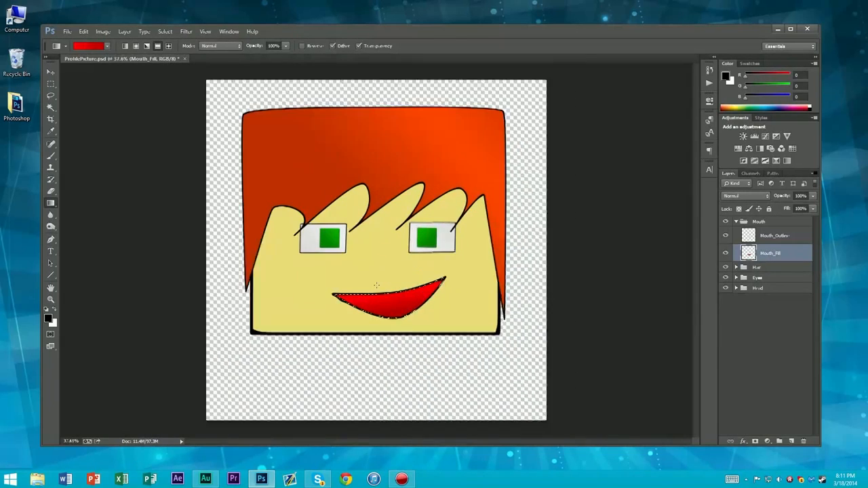
{"action": "key", "text": "m"}
{"action": "scroll", "coordinate": [363, 263], "scroll_direction": "down", "scroll_amount": 5}
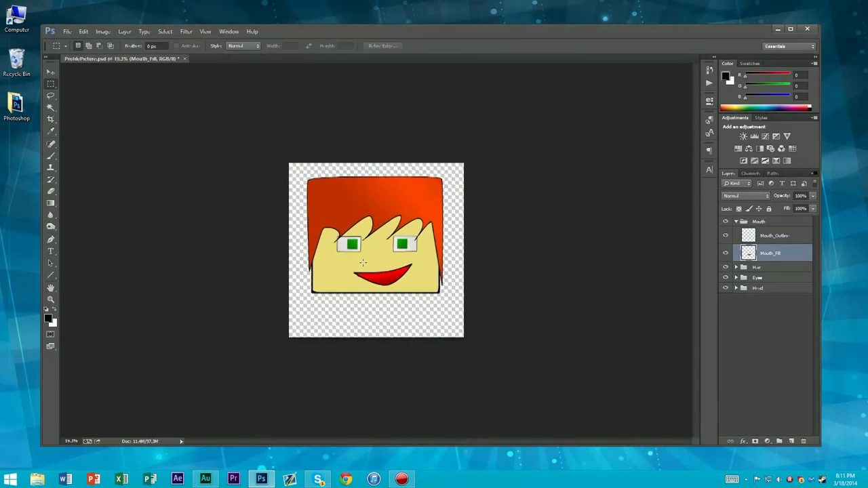
{"action": "scroll", "coordinate": [363, 263], "scroll_direction": "up", "scroll_amount": 6}
{"action": "scroll", "coordinate": [363, 263], "scroll_direction": "down", "scroll_amount": 8}
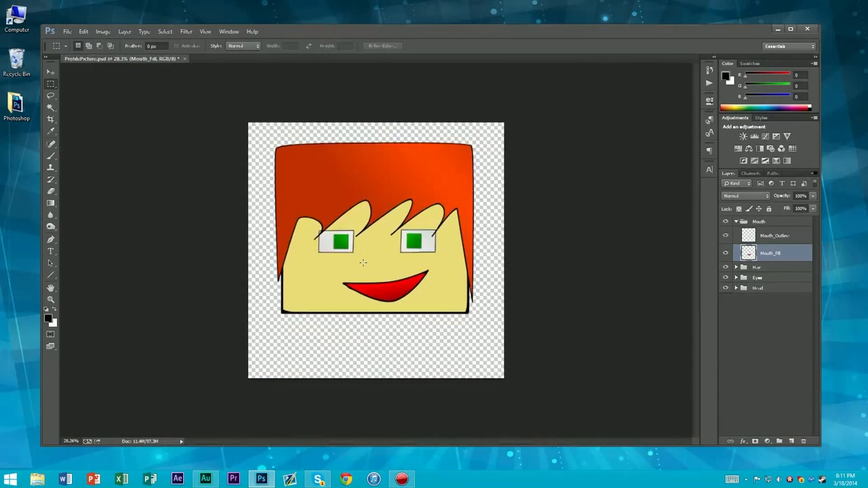
{"action": "scroll", "coordinate": [390, 263], "scroll_direction": "up", "scroll_amount": 7}
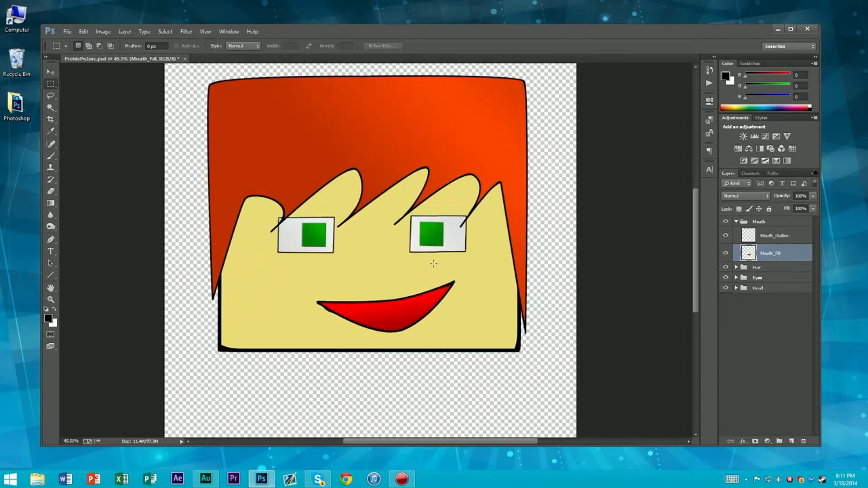
{"action": "left_click", "coordinate": [768, 237], "text": "shift"}
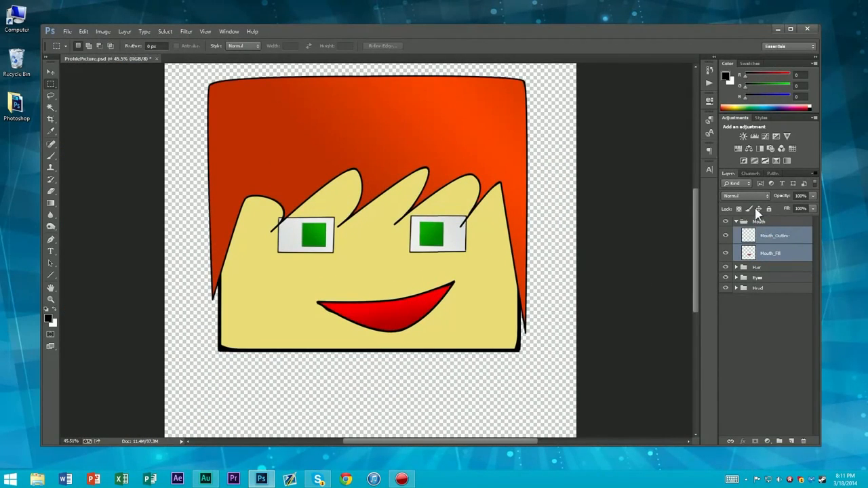
{"action": "left_click", "coordinate": [758, 223]}
{"action": "key", "text": "ctrl+t"}
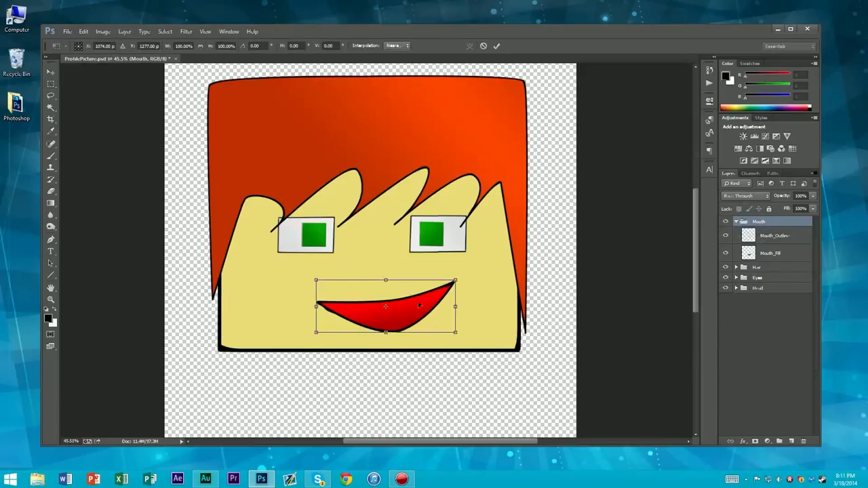
{"action": "left_click_drag", "start_coordinate": [456, 280], "coordinate": [442, 285]}
{"action": "left_click_drag", "start_coordinate": [409, 311], "coordinate": [427, 307]}
{"action": "left_click_drag", "start_coordinate": [476, 280], "coordinate": [473, 275]}
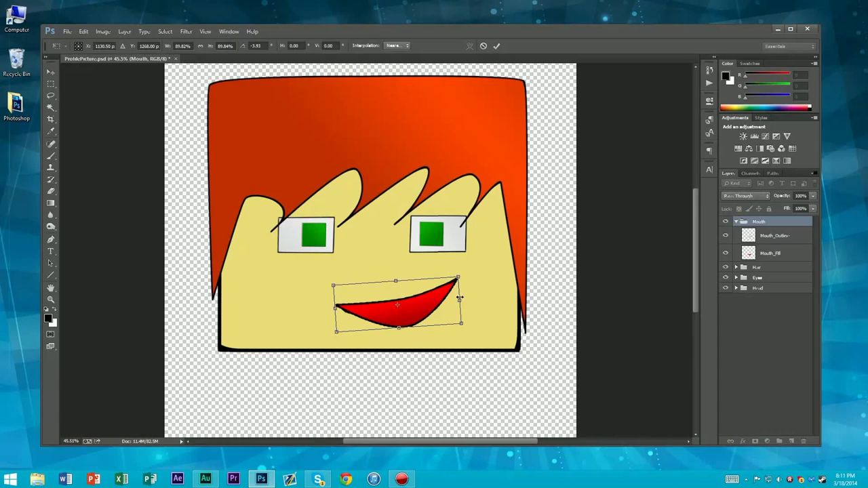
{"action": "key", "text": "Escape"}
- Free-transform the Mouth group, making it slightly smaller, tilting it a little, and shifting it slightly toward the right of the face
{"action": "key", "text": "ctrl+t"}
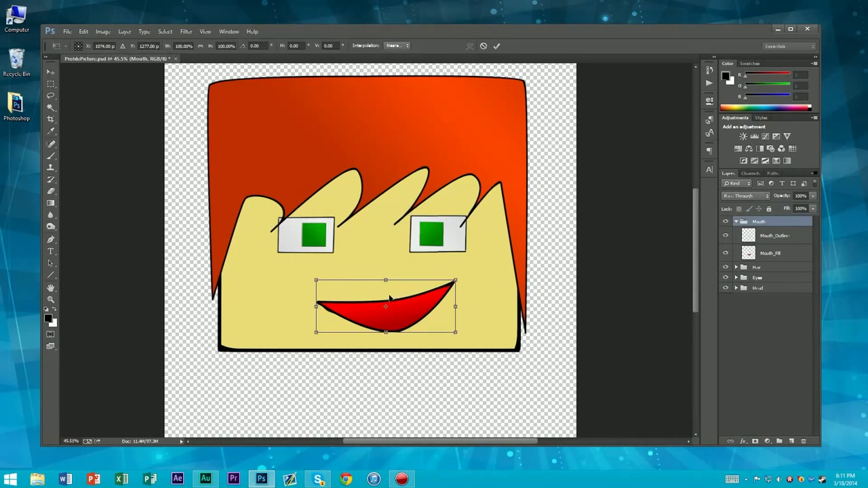
{"action": "left_click_drag", "start_coordinate": [414, 308], "coordinate": [426, 309]}
{"action": "left_click_drag", "start_coordinate": [466, 277], "coordinate": [457, 282]}
{"action": "left_click_drag", "start_coordinate": [438, 312], "coordinate": [451, 306]}
{"action": "left_click_drag", "start_coordinate": [476, 278], "coordinate": [476, 281]}
{"action": "left_click_drag", "start_coordinate": [439, 310], "coordinate": [422, 309]}
{"action": "key", "text": "Return"}
{"action": "scroll", "coordinate": [421, 309], "scroll_direction": "up", "scroll_amount": 5}
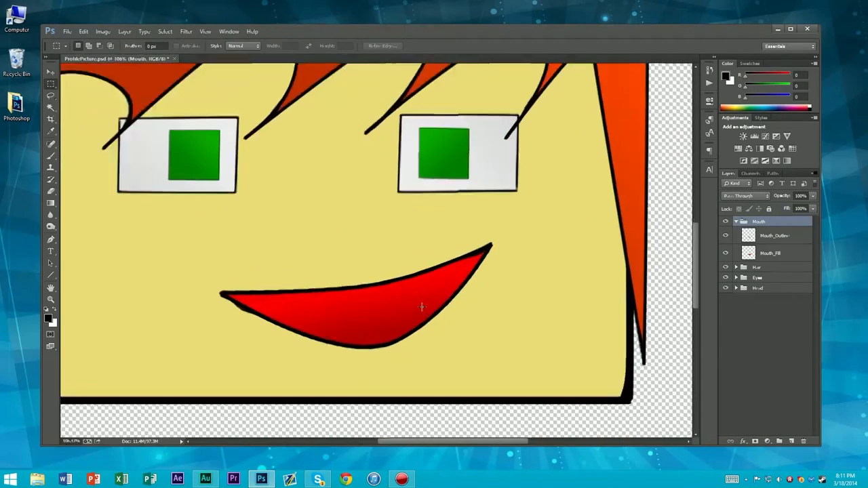
{"action": "scroll", "coordinate": [388, 240], "scroll_direction": "down", "scroll_amount": 5}
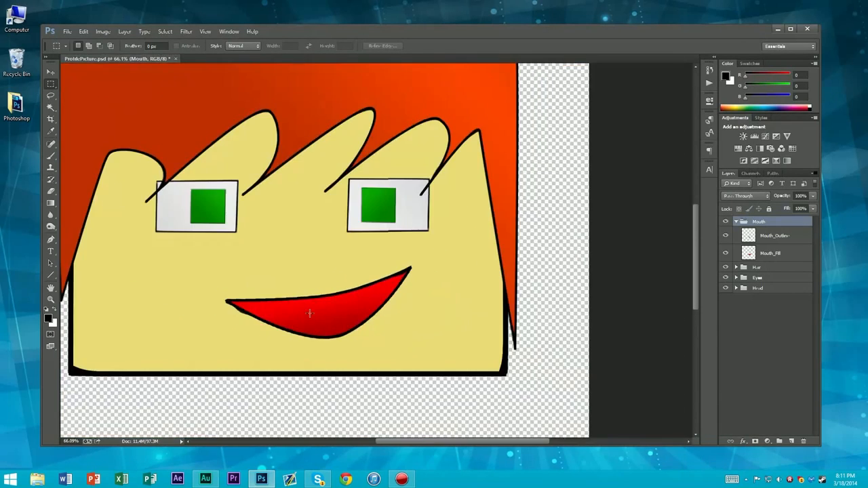
{"action": "scroll", "coordinate": [389, 240], "scroll_direction": "up", "scroll_amount": 3}
{"action": "scroll", "coordinate": [389, 239], "scroll_direction": "down", "scroll_amount": 6}
{"action": "scroll", "coordinate": [390, 240], "scroll_direction": "up", "scroll_amount": 4}
{"action": "scroll", "coordinate": [390, 240], "scroll_direction": "up", "scroll_amount": 1}
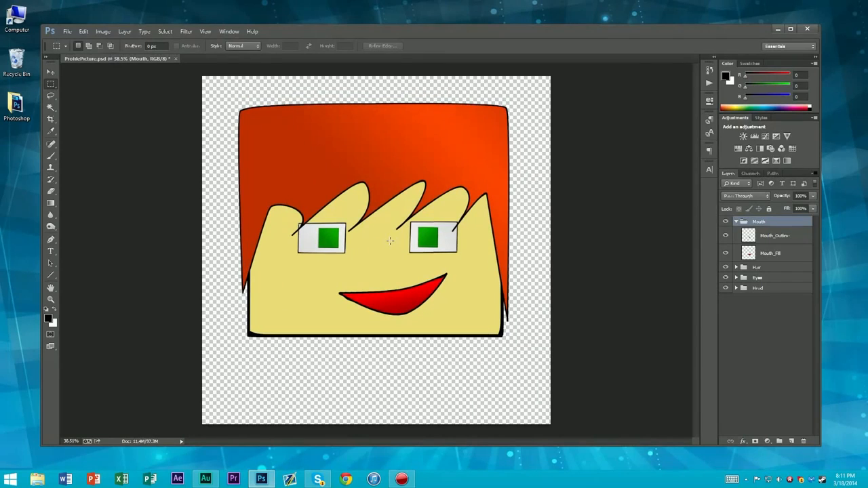
{"action": "left_click", "coordinate": [790, 256]}
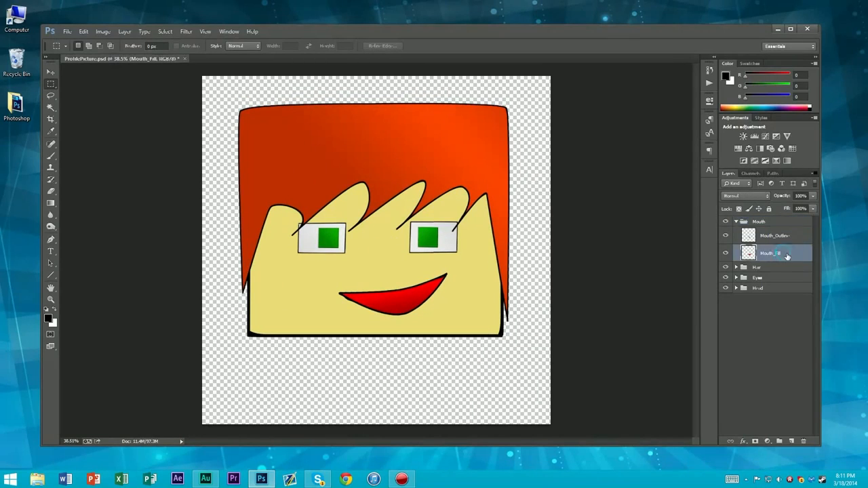
{"action": "left_click", "coordinate": [813, 208]}
{"action": "left_click_drag", "start_coordinate": [770, 227], "coordinate": [813, 224]}
{"action": "left_click", "coordinate": [792, 299]}
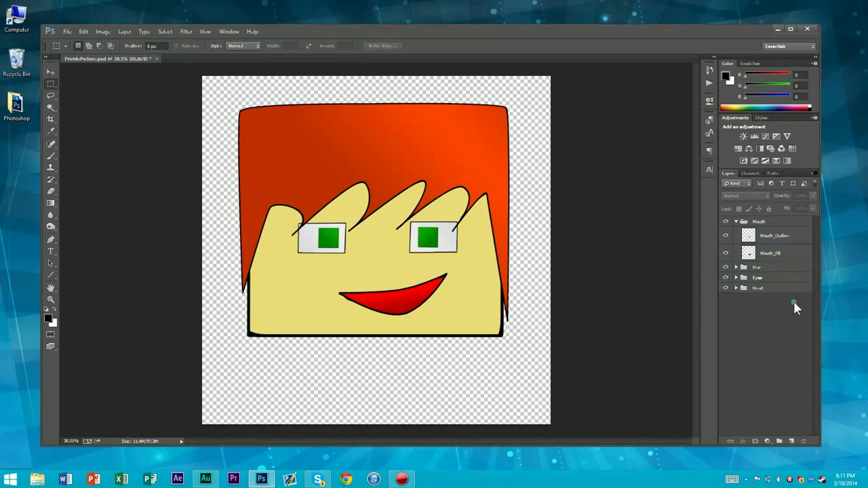
- Apply Hue/Saturation to the Mouth_Fill layer with hue -1, saturation -14 and lightness -9
{"action": "left_click", "coordinate": [788, 256]}
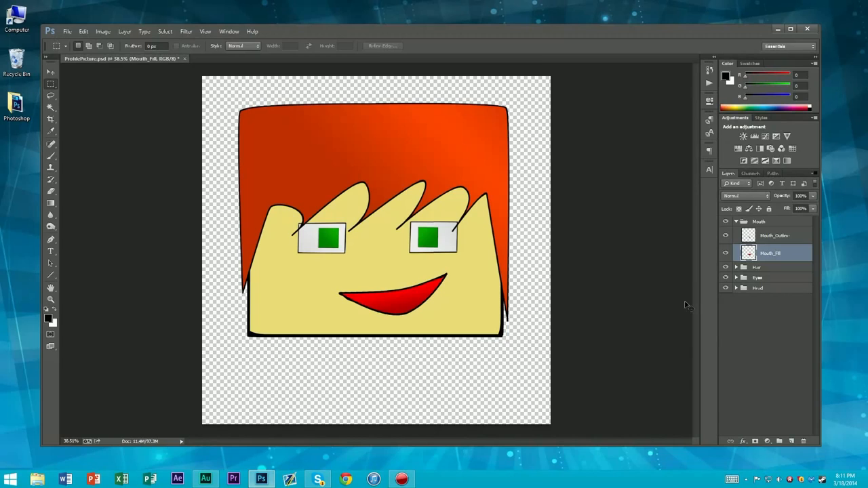
{"action": "key", "text": "ctrl+u"}
{"action": "mouse_move", "coordinate": [610, 342]}
{"action": "left_mouse_down"}
{"action": "mouse_move", "coordinate": [625, 348]}
{"action": "mouse_move", "coordinate": [604, 350]}
{"action": "left_mouse_up"}
{"action": "left_click_drag", "start_coordinate": [613, 320], "coordinate": [613, 327]}
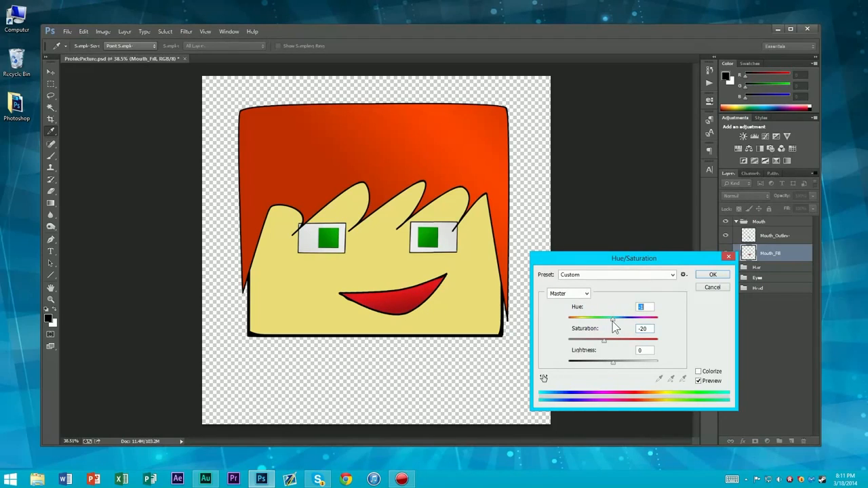
{"action": "left_click_drag", "start_coordinate": [613, 362], "coordinate": [606, 340]}
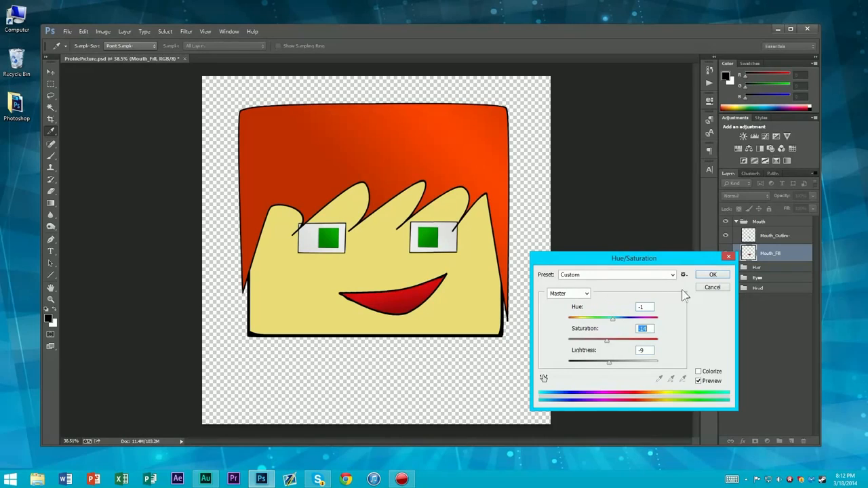
{"action": "left_click", "coordinate": [729, 276]}
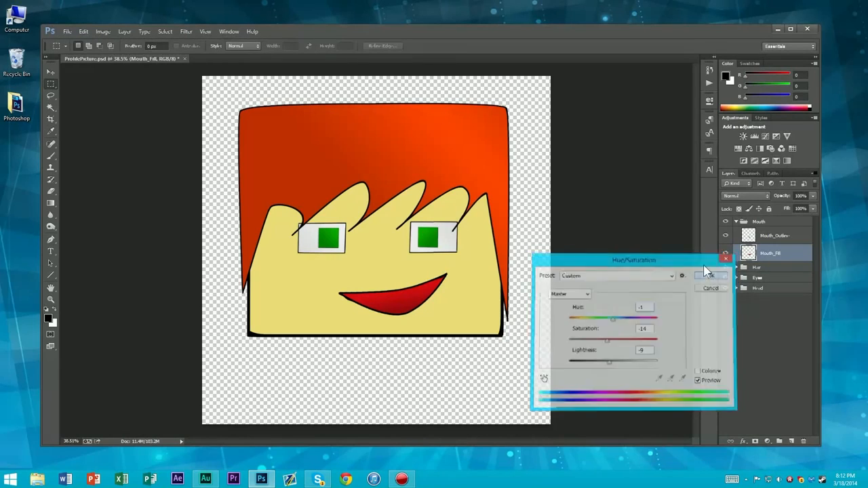
- Duplicate the Pupil_Outline and Pupil_Outline copy layers inside the Pupil subgroup of the Eyes group
{"action": "left_click", "coordinate": [776, 236]}
{"action": "scroll", "coordinate": [456, 245], "scroll_direction": "down", "scroll_amount": 1}
{"action": "scroll", "coordinate": [456, 246], "scroll_direction": "down", "scroll_amount": 1}
{"action": "scroll", "coordinate": [456, 245], "scroll_direction": "up", "scroll_amount": 6}
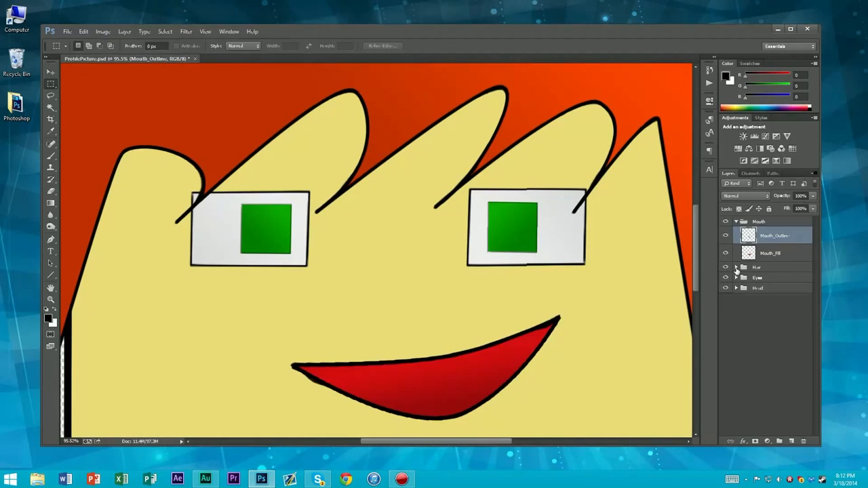
{"action": "left_click", "coordinate": [735, 267]}
{"action": "left_click", "coordinate": [736, 267]}
{"action": "left_click", "coordinate": [735, 278]}
{"action": "left_click", "coordinate": [744, 289]}
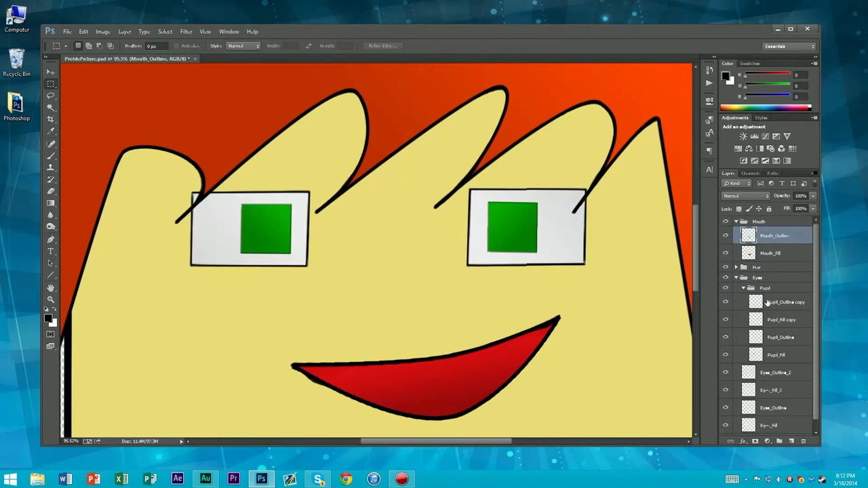
{"action": "left_click", "coordinate": [771, 303]}
{"action": "left_click", "coordinate": [787, 338], "text": "ctrl"}
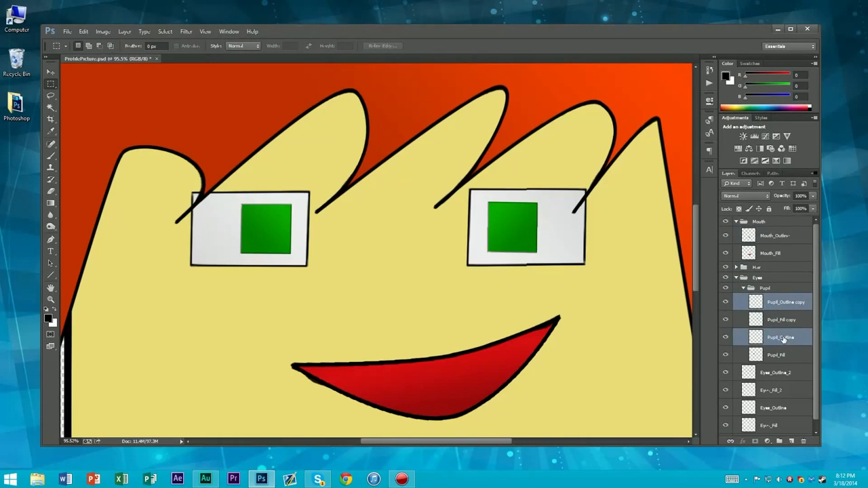
{"action": "key", "text": "ctrl+j"}
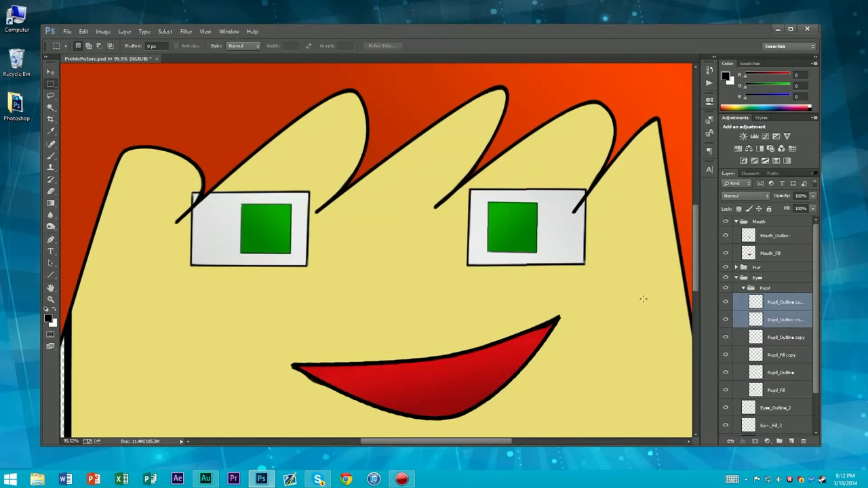
- Collapse the Pupil subgroup and the Eyes group in the layer list
{"action": "scroll", "coordinate": [493, 234], "scroll_direction": "down", "scroll_amount": 3}
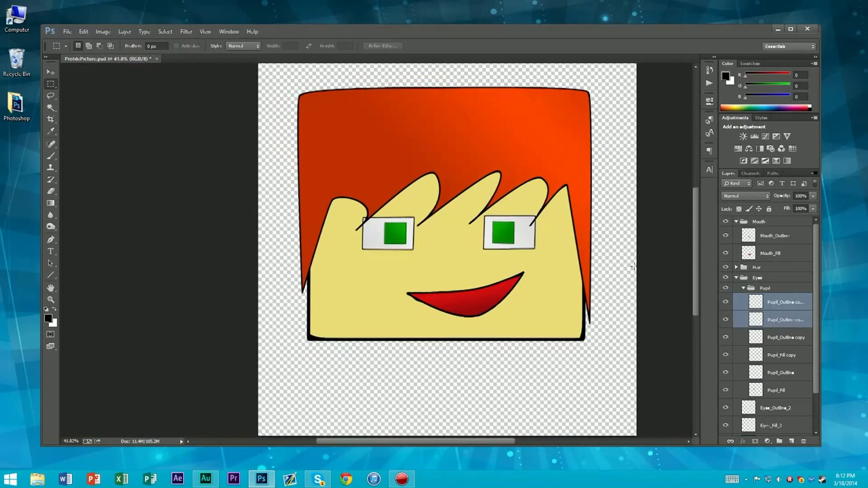
{"action": "scroll", "coordinate": [615, 262], "scroll_direction": "up", "scroll_amount": 3}
{"action": "left_click", "coordinate": [743, 288]}
{"action": "left_click", "coordinate": [736, 278]}
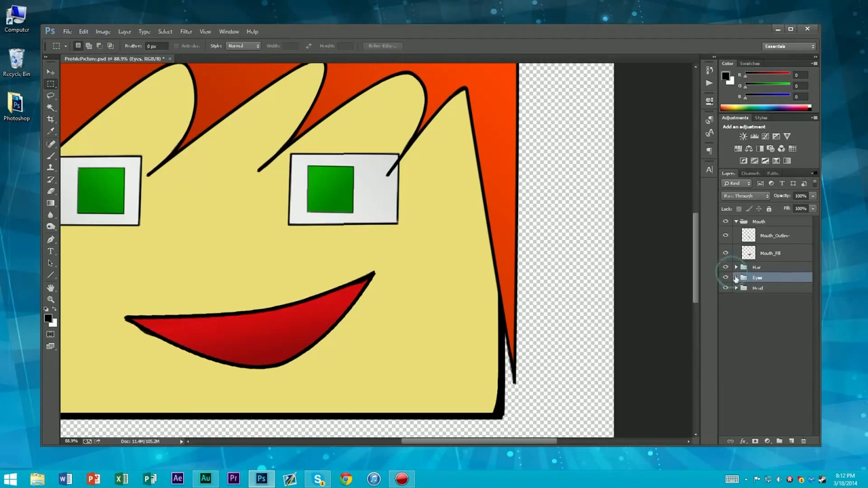
- Collapse the Mouth group in the layer list and clear the layer selection
{"action": "scroll", "coordinate": [551, 283], "scroll_direction": "down", "scroll_amount": 5}
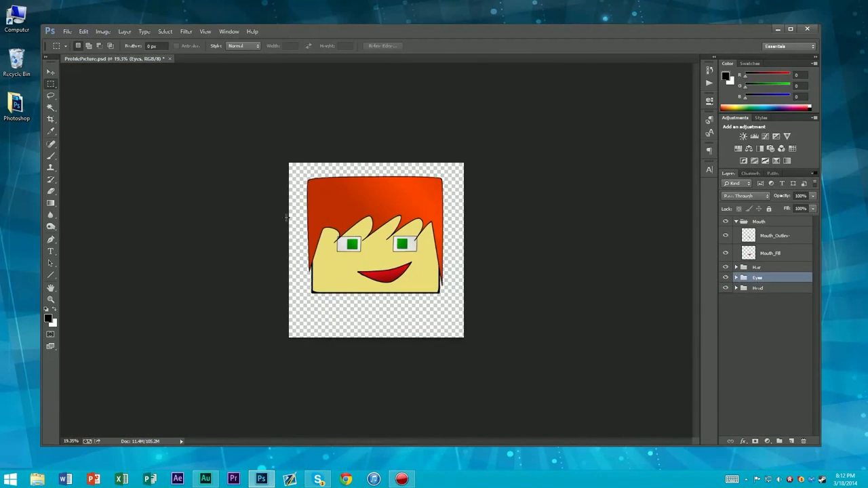
{"action": "scroll", "coordinate": [456, 254], "scroll_direction": "up", "scroll_amount": 3}
{"action": "scroll", "coordinate": [456, 254], "scroll_direction": "down", "scroll_amount": 2}
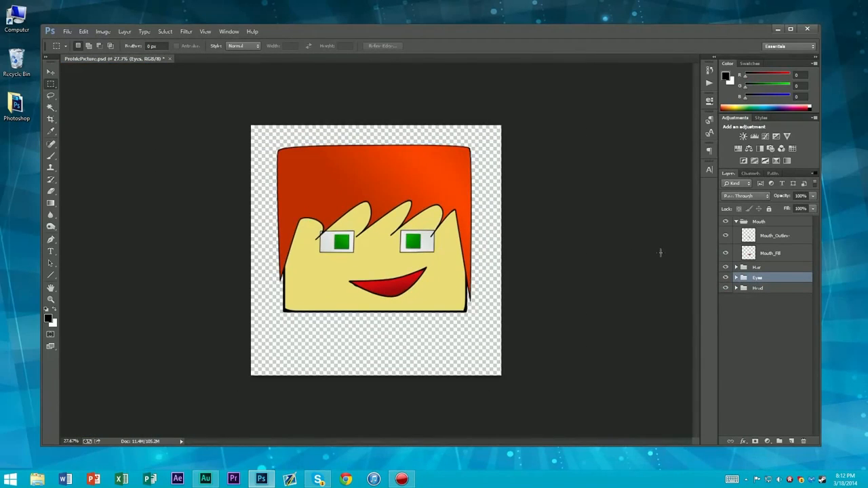
{"action": "left_click", "coordinate": [579, 310]}
{"action": "left_click", "coordinate": [736, 221]}
{"action": "left_click", "coordinate": [748, 315]}
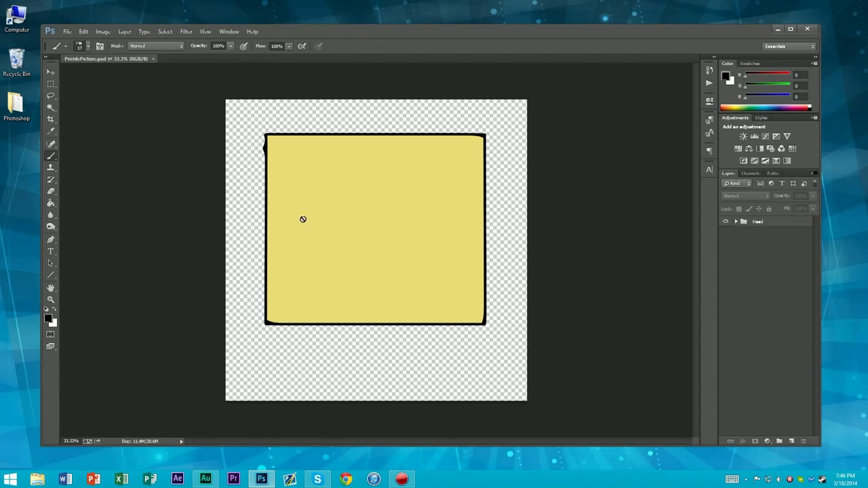
- On a new layer above the Head group, start a Pen path for the hair just outside the head's left, top and right edges
{"action": "left_click", "coordinate": [789, 441]}
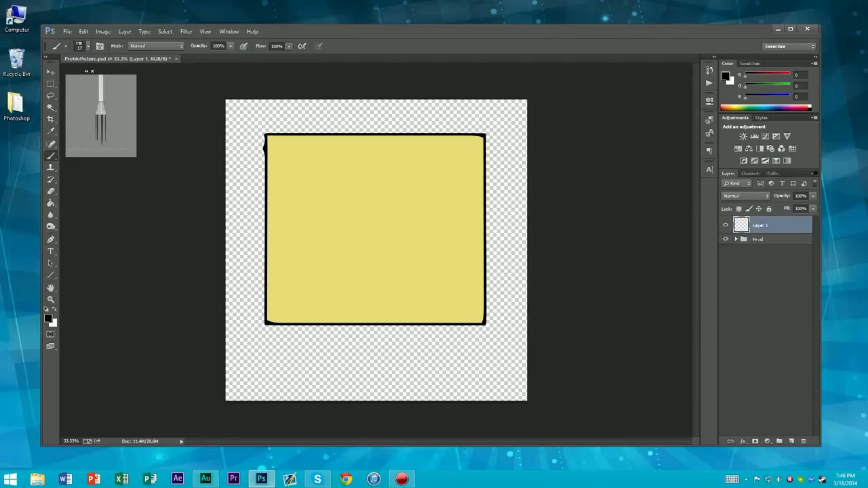
{"action": "key", "text": "p"}
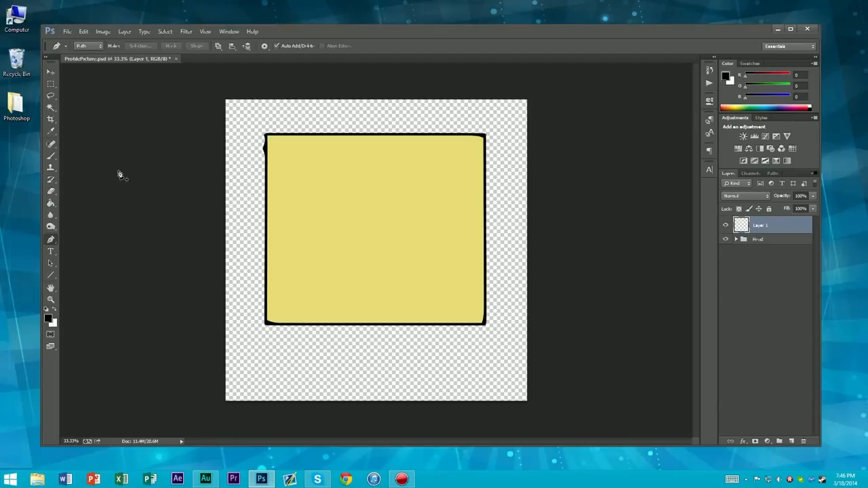
{"action": "left_click", "coordinate": [261, 284]}
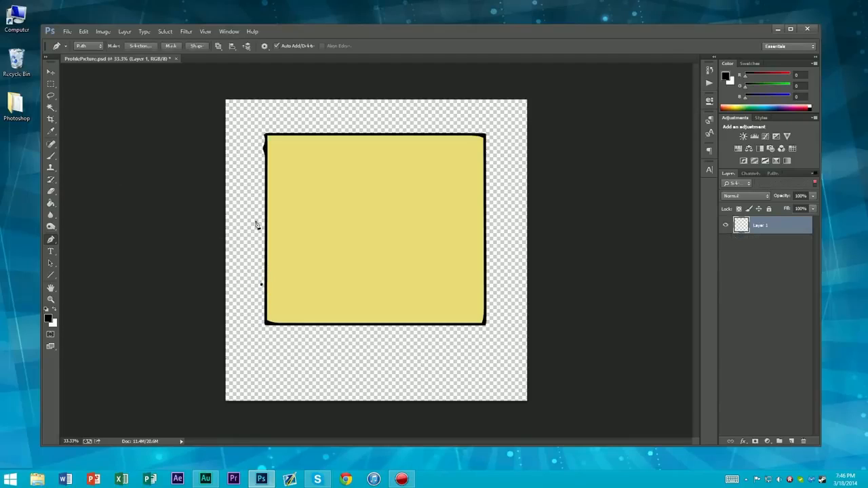
{"action": "left_click", "coordinate": [259, 125]}
{"action": "left_click", "coordinate": [483, 121]}
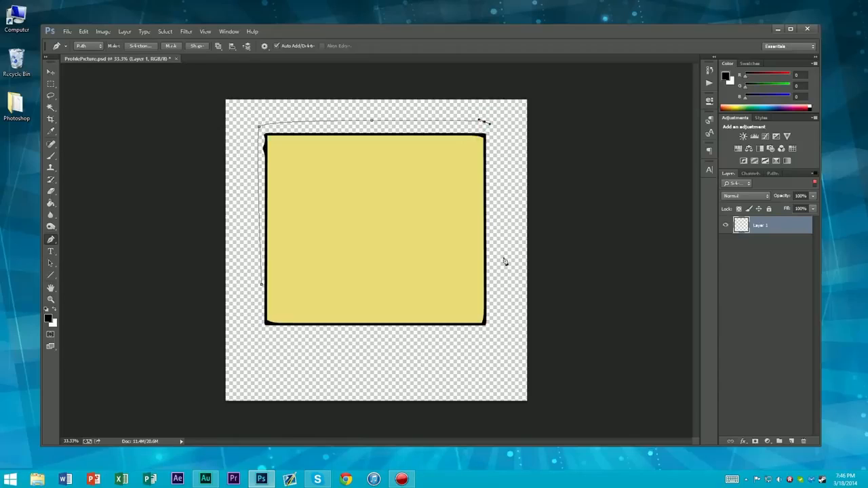
{"action": "left_click", "coordinate": [490, 310]}
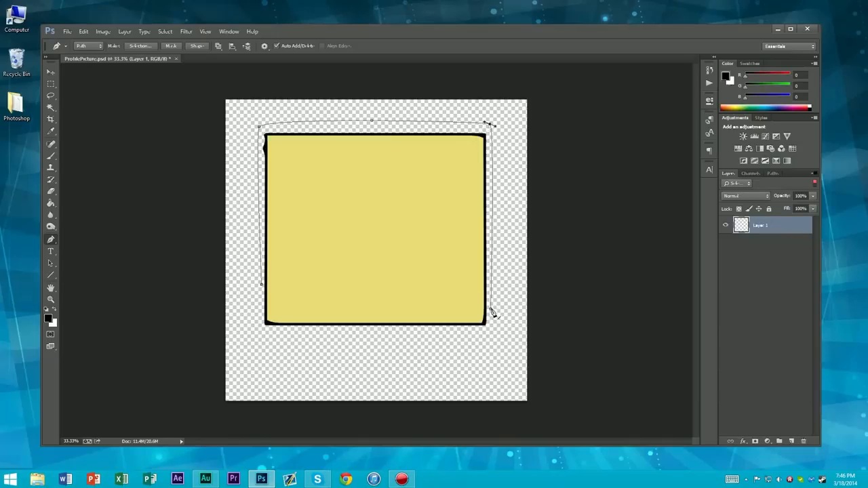
- Continue the hair path as a zigzag fringe with three peaks across the upper half of the face, closing it at its starting point
{"action": "left_click", "coordinate": [468, 219]}
{"action": "left_click", "coordinate": [437, 195]}
{"action": "left_click", "coordinate": [402, 228]}
{"action": "left_click", "coordinate": [361, 193]}
{"action": "left_click", "coordinate": [322, 224]}
{"action": "left_click", "coordinate": [293, 195]}
{"action": "left_click", "coordinate": [261, 284]}
- Move the hair path slightly down and adjust its upper corner points above the head
{"action": "left_click_drag", "start_coordinate": [292, 196], "coordinate": [292, 199]}
{"action": "left_click", "coordinate": [340, 125]}
{"action": "left_click_drag", "start_coordinate": [342, 128], "coordinate": [262, 125]}
{"action": "left_click_drag", "start_coordinate": [488, 127], "coordinate": [492, 133]}
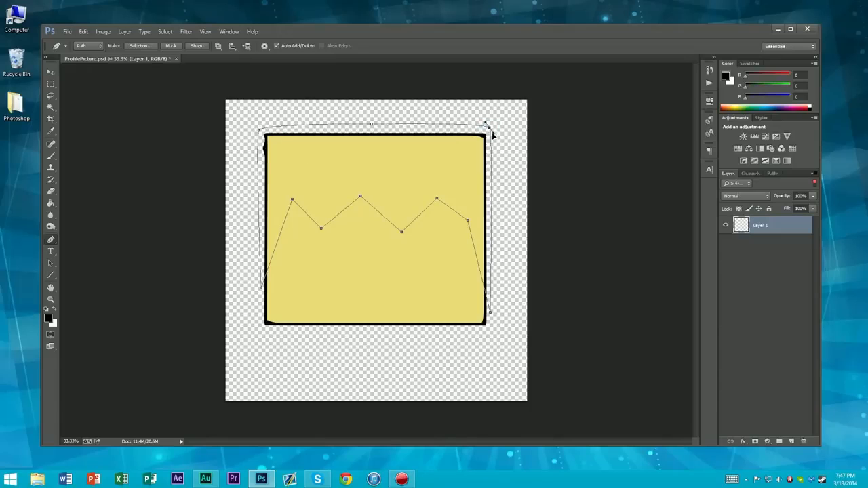
- Convert the corner points on the right half of the hair path's fringe into smooth curves
{"action": "left_click_drag", "start_coordinate": [468, 221], "coordinate": [456, 210]}
{"action": "double_click", "coordinate": [490, 313], "text": "ctrl"}
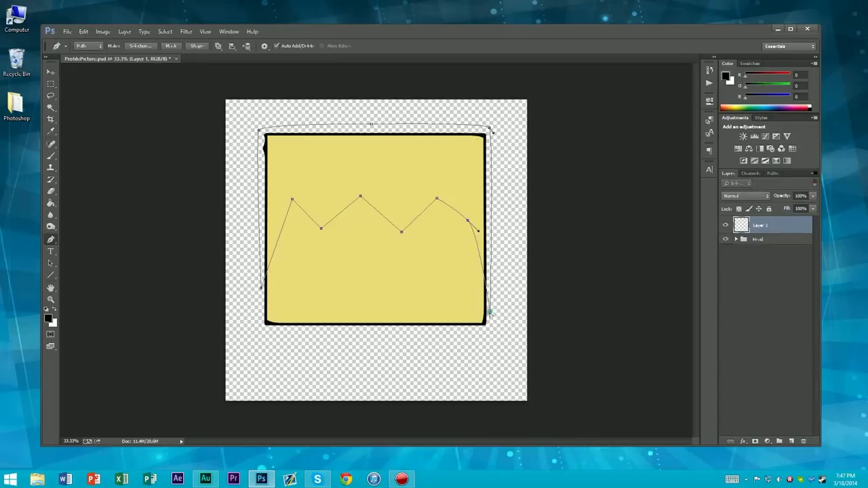
{"action": "mouse_move", "coordinate": [489, 313]}
{"action": "left_mouse_down"}
{"action": "mouse_move", "coordinate": [499, 331]}
{"action": "mouse_move", "coordinate": [490, 313]}
{"action": "left_mouse_up"}
{"action": "mouse_move", "coordinate": [438, 200]}
{"action": "left_mouse_down"}
{"action": "mouse_move", "coordinate": [448, 190]}
{"action": "mouse_move", "coordinate": [420, 199]}
{"action": "mouse_move", "coordinate": [422, 211]}
{"action": "mouse_move", "coordinate": [422, 193]}
{"action": "left_mouse_up"}
{"action": "left_click_drag", "start_coordinate": [401, 232], "coordinate": [412, 216]}
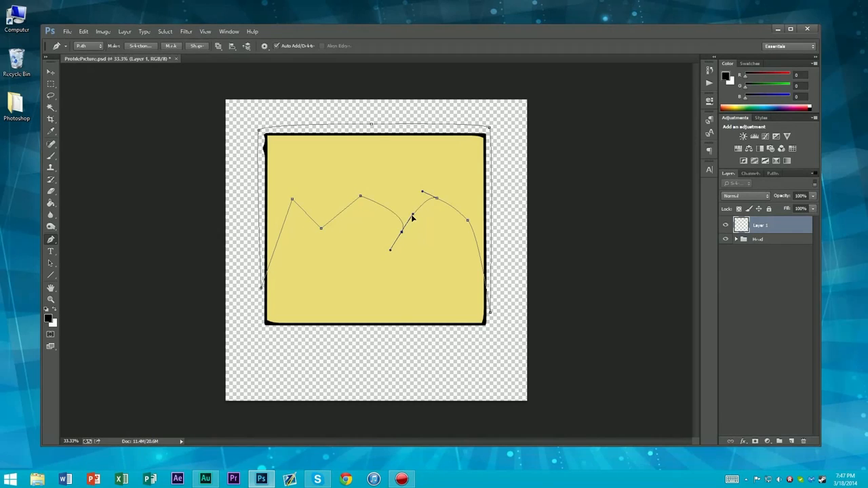
- Curve the middle peak, the left valley and the leftmost peak of the fringe path
{"action": "mouse_move", "coordinate": [360, 196]}
{"action": "left_mouse_down"}
{"action": "mouse_move", "coordinate": [368, 192]}
{"action": "mouse_move", "coordinate": [360, 177]}
{"action": "mouse_move", "coordinate": [337, 197]}
{"action": "mouse_move", "coordinate": [349, 180]}
{"action": "mouse_move", "coordinate": [343, 190]}
{"action": "mouse_move", "coordinate": [359, 198]}
{"action": "mouse_move", "coordinate": [350, 195]}
{"action": "left_mouse_up"}
{"action": "left_click_drag", "start_coordinate": [321, 229], "coordinate": [343, 209]}
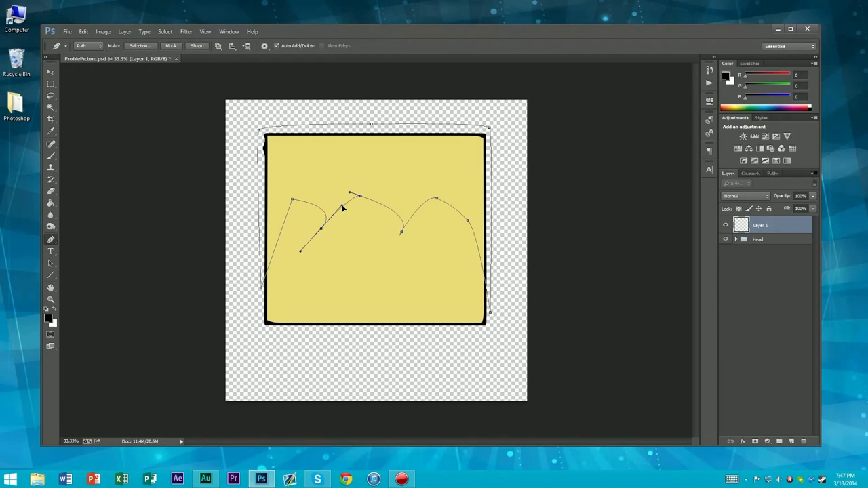
{"action": "left_click_drag", "start_coordinate": [292, 199], "coordinate": [303, 170]}
- Add anchor points in the middle of the fringe path and shape them into an extra rounded strand
{"action": "left_click", "coordinate": [384, 207]}
{"action": "left_click_drag", "start_coordinate": [384, 206], "coordinate": [400, 224]}
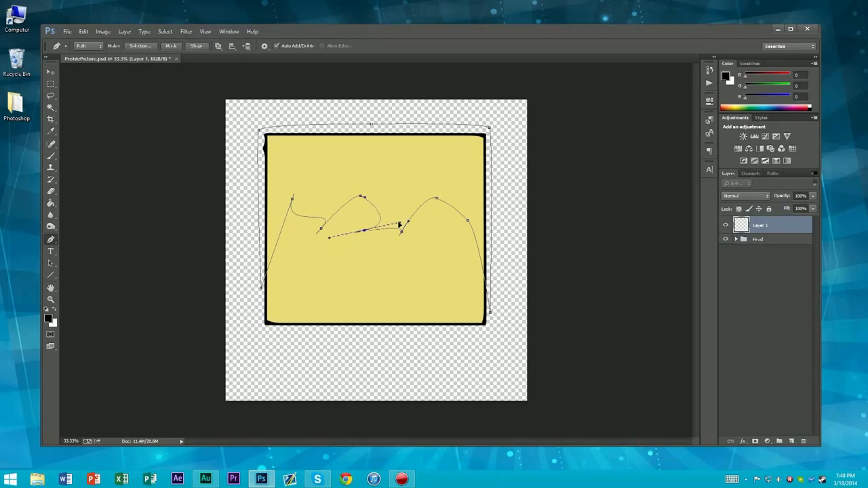
{"action": "left_click_drag", "start_coordinate": [400, 223], "coordinate": [397, 204]}
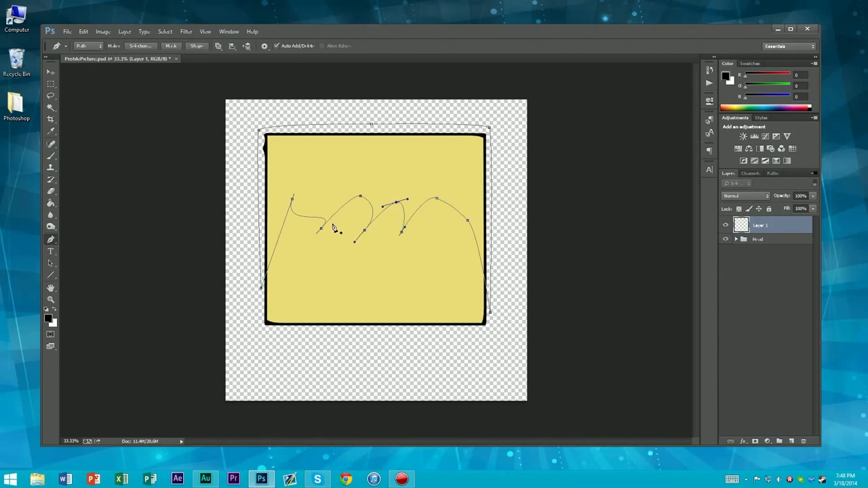
- Reposition the left and middle fringe points and adjust their handles to form rounded strands that end in pointed tips
{"action": "mouse_move", "coordinate": [320, 229]}
{"action": "left_mouse_down"}
{"action": "mouse_move", "coordinate": [346, 200]}
{"action": "mouse_move", "coordinate": [333, 201]}
{"action": "mouse_move", "coordinate": [340, 210]}
{"action": "mouse_move", "coordinate": [313, 235]}
{"action": "left_mouse_up"}
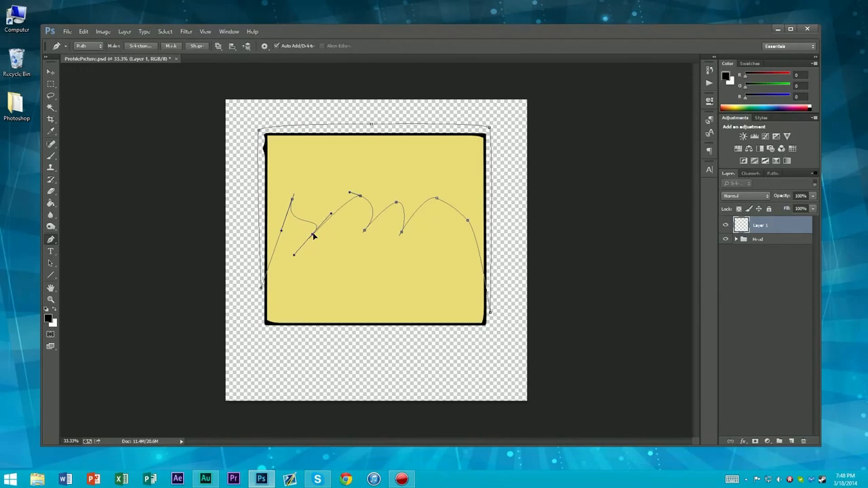
{"action": "left_click", "coordinate": [293, 203]}
{"action": "left_click_drag", "start_coordinate": [293, 201], "coordinate": [284, 215]}
{"action": "left_click_drag", "start_coordinate": [313, 236], "coordinate": [401, 224]}
{"action": "left_click", "coordinate": [356, 231], "text": "alt"}
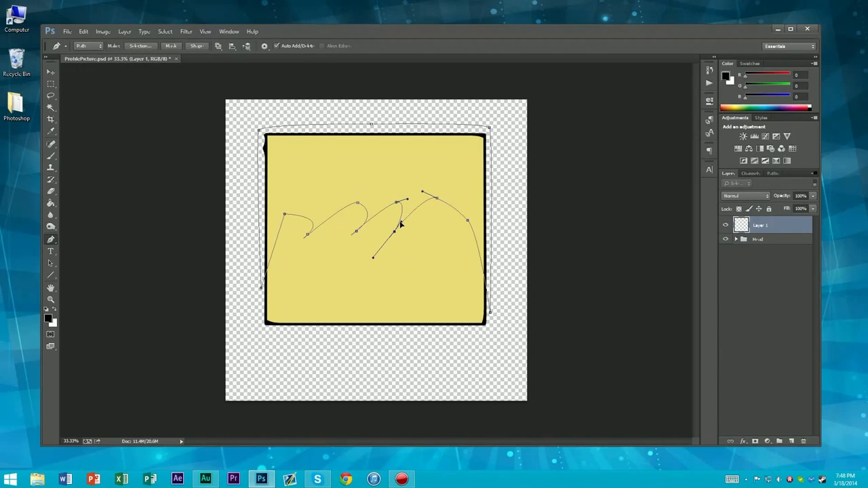
- Add anchor points at the right end of the fringe path, forming another strand, and smooth its curve into the neighbouring valley
{"action": "mouse_move", "coordinate": [437, 199]}
{"action": "left_mouse_down"}
{"action": "mouse_move", "coordinate": [443, 195]}
{"action": "mouse_move", "coordinate": [441, 209]}
{"action": "left_mouse_up"}
{"action": "key", "text": "ctrl+z"}
{"action": "left_click", "coordinate": [453, 211]}
{"action": "mouse_move", "coordinate": [454, 213]}
{"action": "left_mouse_down"}
{"action": "mouse_move", "coordinate": [438, 240]}
{"action": "mouse_move", "coordinate": [442, 201]}
{"action": "mouse_move", "coordinate": [457, 196]}
{"action": "left_mouse_up"}
{"action": "mouse_move", "coordinate": [436, 234]}
{"action": "left_mouse_down"}
{"action": "mouse_move", "coordinate": [421, 244]}
{"action": "mouse_move", "coordinate": [445, 242]}
{"action": "mouse_move", "coordinate": [460, 213]}
{"action": "mouse_move", "coordinate": [479, 223]}
{"action": "mouse_move", "coordinate": [473, 217]}
{"action": "mouse_move", "coordinate": [441, 234]}
{"action": "mouse_move", "coordinate": [458, 224]}
{"action": "mouse_move", "coordinate": [453, 211]}
{"action": "mouse_move", "coordinate": [442, 238]}
{"action": "left_mouse_up"}
{"action": "left_click", "coordinate": [459, 224]}
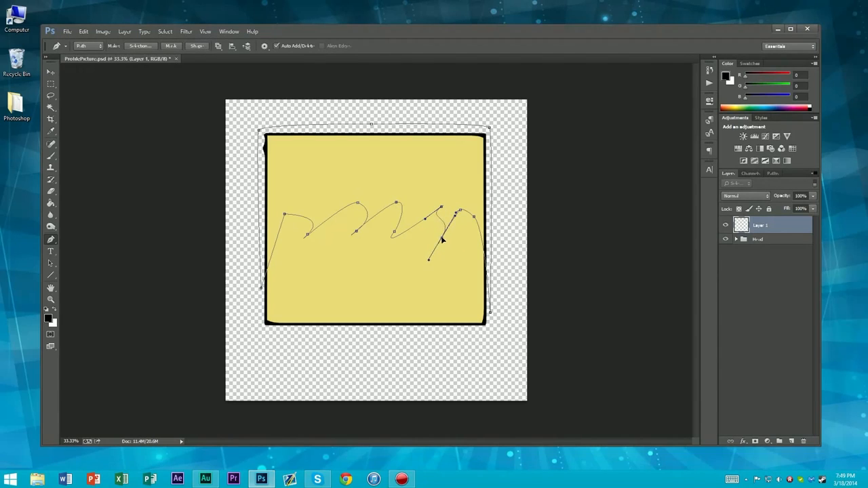
{"action": "mouse_move", "coordinate": [434, 207]}
{"action": "left_mouse_down"}
{"action": "mouse_move", "coordinate": [436, 194]}
{"action": "mouse_move", "coordinate": [430, 202]}
{"action": "left_mouse_up"}
{"action": "left_click_drag", "start_coordinate": [394, 232], "coordinate": [412, 219]}
- Reshape the rightmost peak of the fringe path by adjusting its anchor points and curve handles
{"action": "scroll", "coordinate": [492, 262], "scroll_direction": "down", "scroll_amount": 4}
{"action": "scroll", "coordinate": [416, 231], "scroll_direction": "up", "scroll_amount": 4}
{"action": "scroll", "coordinate": [417, 231], "scroll_direction": "up", "scroll_amount": 2}
{"action": "scroll", "coordinate": [417, 231], "scroll_direction": "down", "scroll_amount": 2}
{"action": "scroll", "coordinate": [417, 230], "scroll_direction": "up", "scroll_amount": 2}
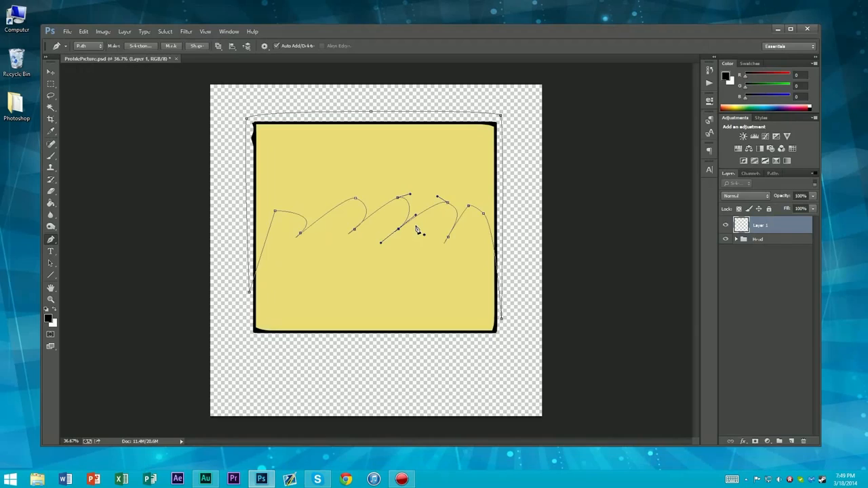
{"action": "left_click", "coordinate": [484, 202]}
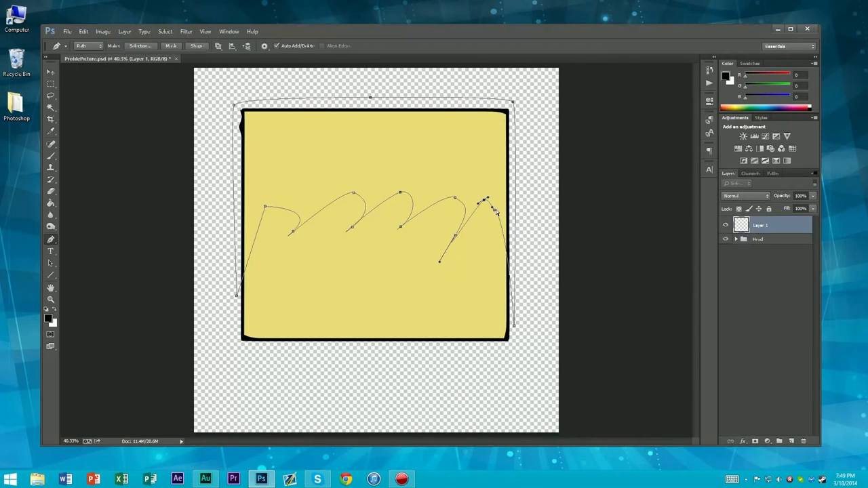
{"action": "mouse_move", "coordinate": [494, 210]}
{"action": "left_mouse_down"}
{"action": "mouse_move", "coordinate": [502, 212]}
{"action": "mouse_move", "coordinate": [479, 201]}
{"action": "left_mouse_up"}
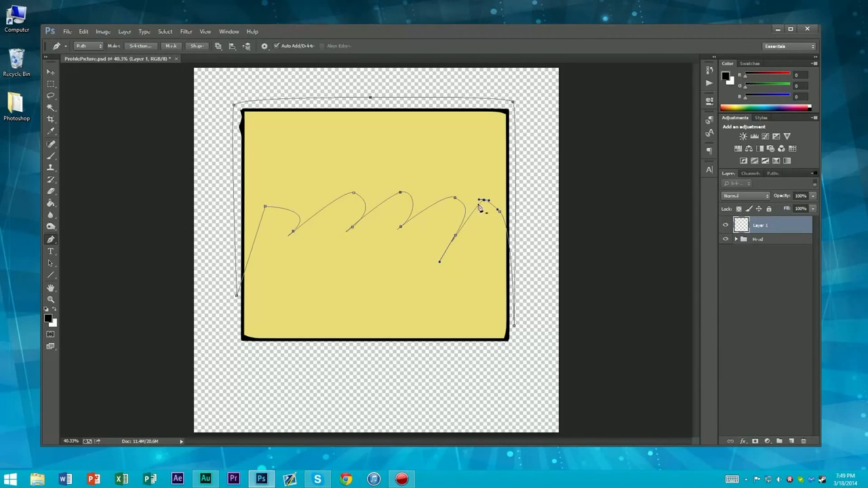